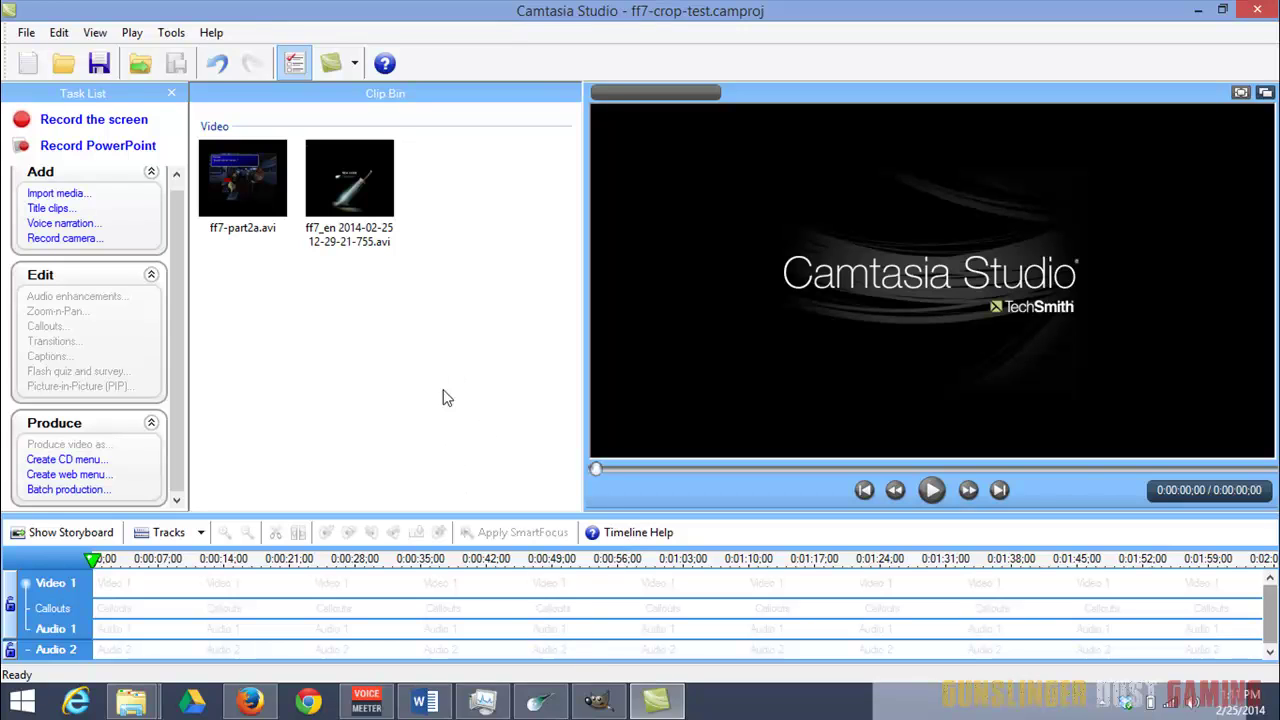
Place ff7-part2a.avi on the timeline and pause playback at about 1:10
{"action": "left_click_drag", "start_coordinate": [243, 170], "coordinate": [116, 590]}
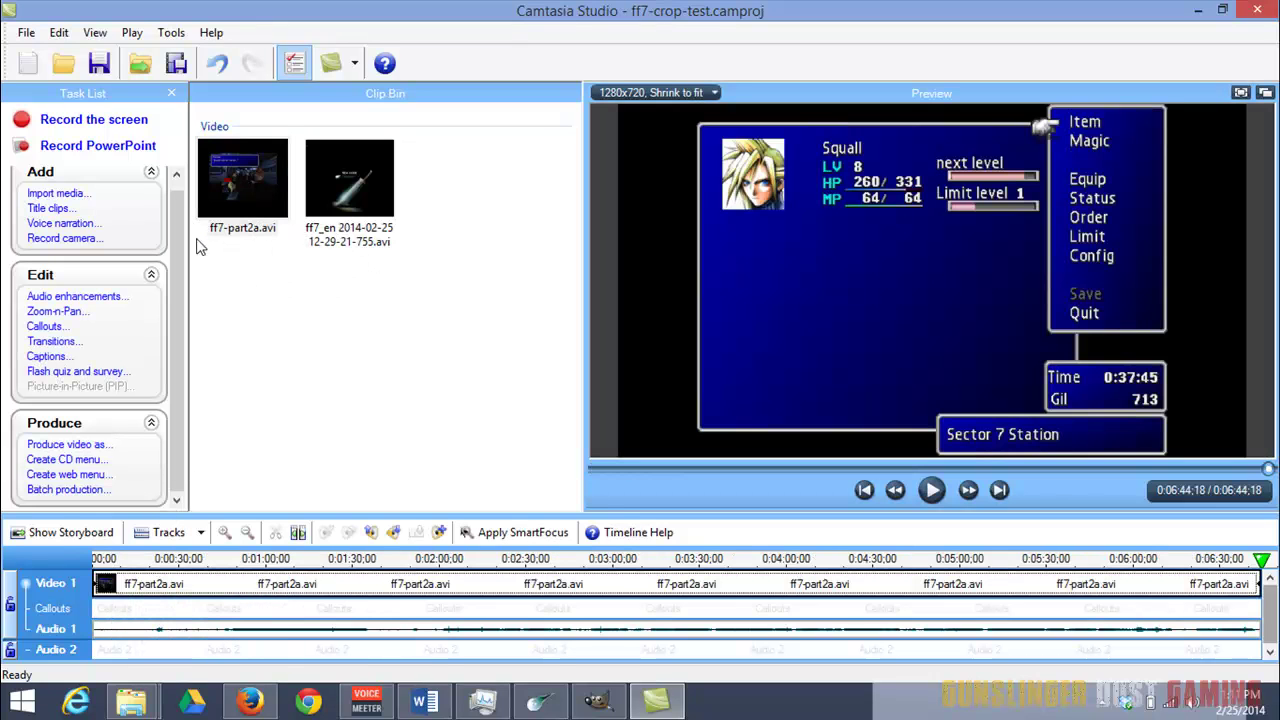
{"action": "left_click", "coordinate": [175, 558]}
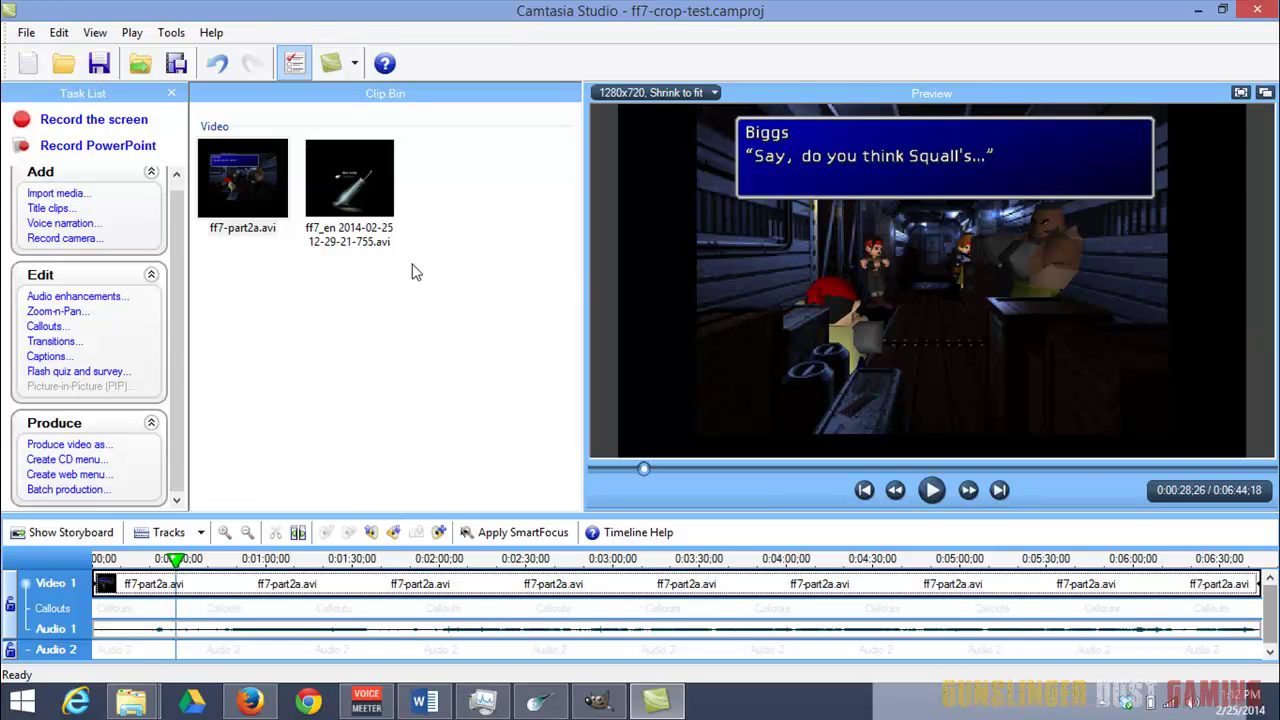
{"action": "left_click", "coordinate": [292, 558]}
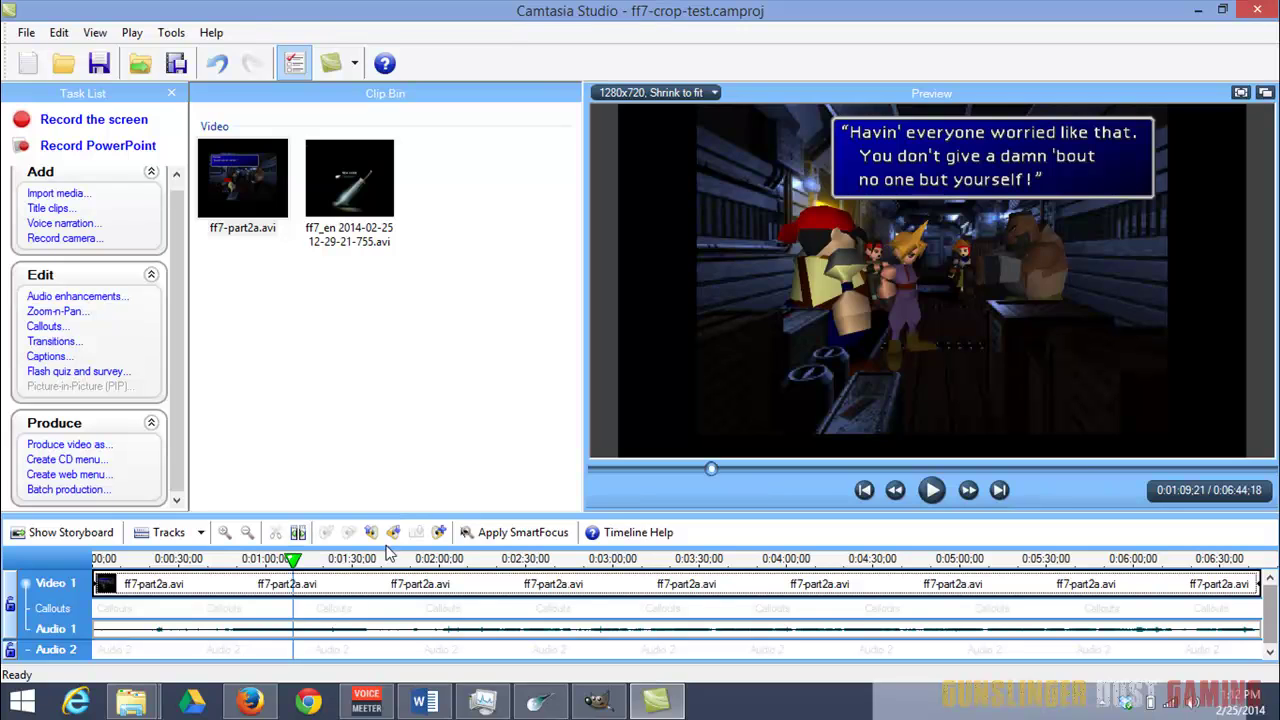
{"action": "left_click", "coordinate": [930, 490]}
{"action": "left_click", "coordinate": [930, 490]}
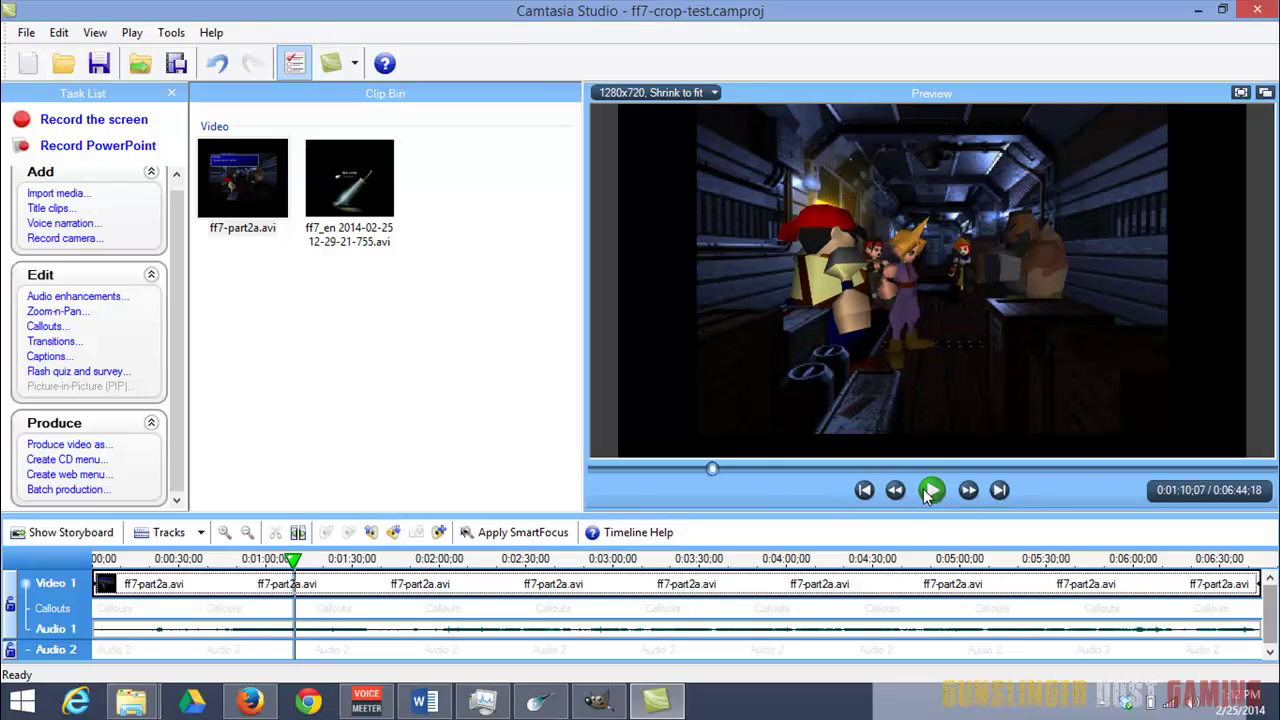
Add a callout at 1:10 and create a custom callout from the Final Fantasy VII wallpaper
{"action": "left_click", "coordinate": [44, 330]}
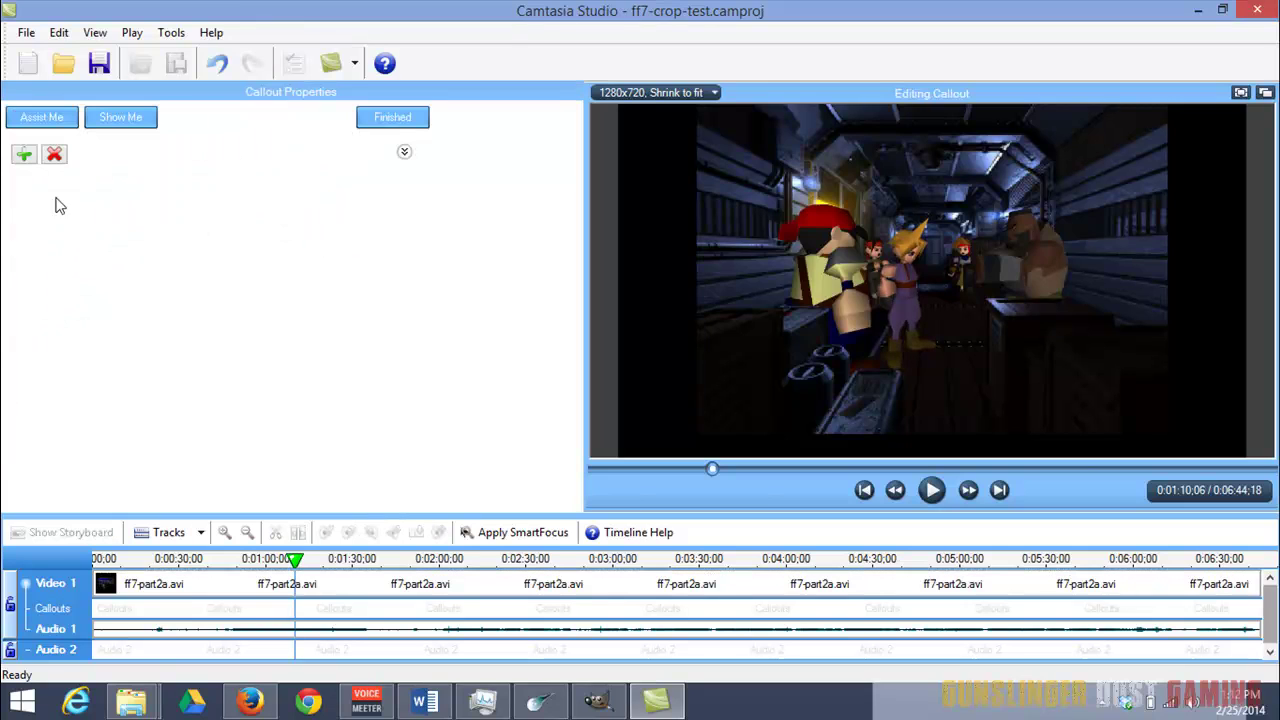
{"action": "left_click", "coordinate": [26, 155]}
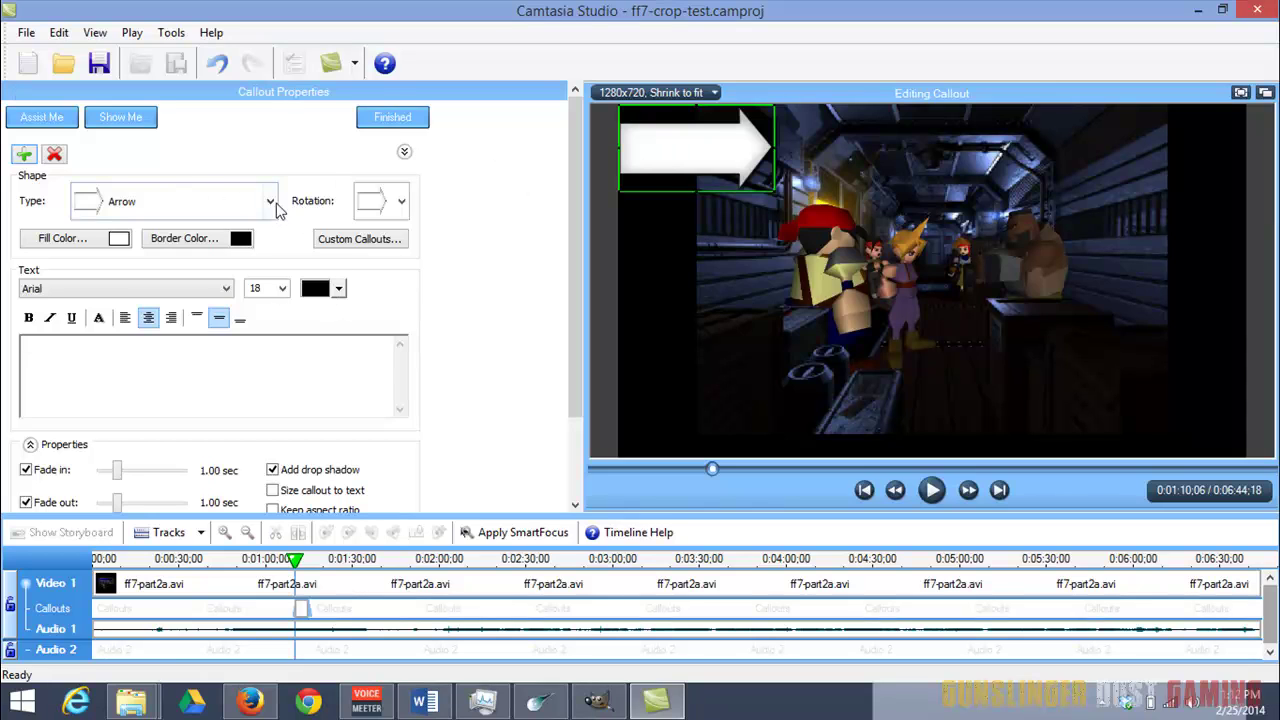
{"action": "left_click", "coordinate": [270, 202]}
{"action": "left_click_drag", "start_coordinate": [268, 263], "coordinate": [268, 430]}
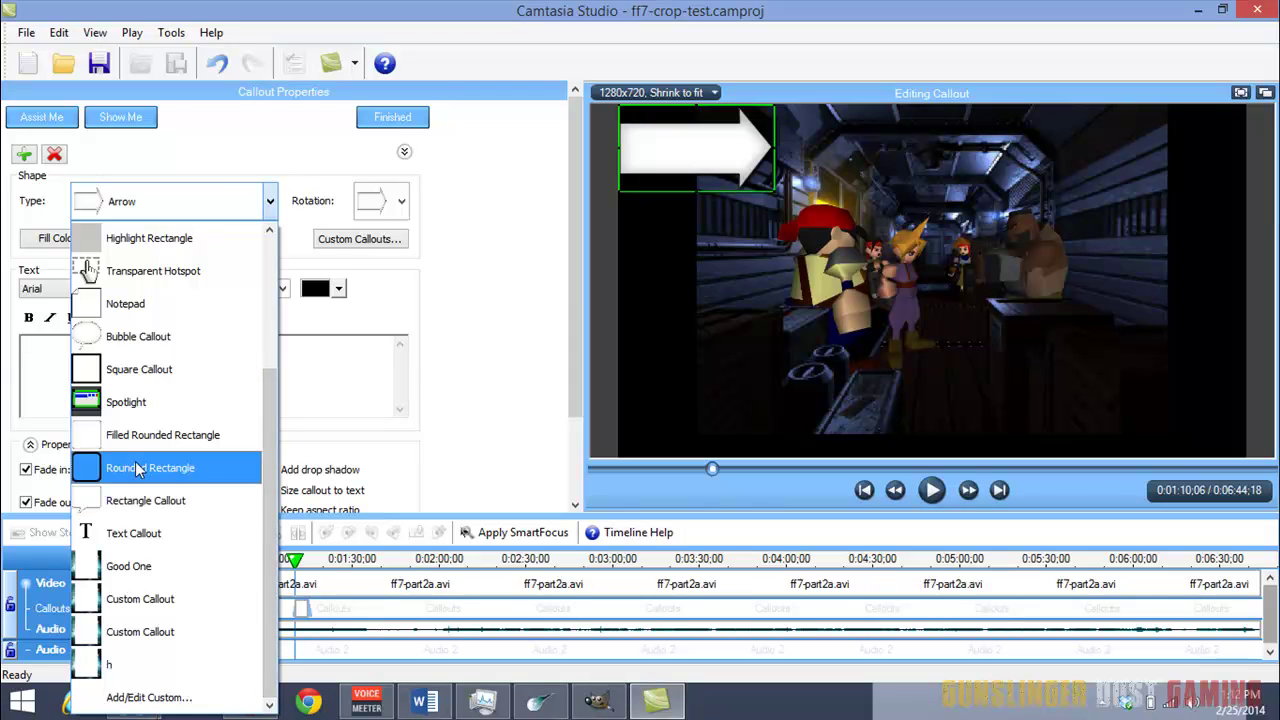
{"action": "left_click", "coordinate": [120, 697]}
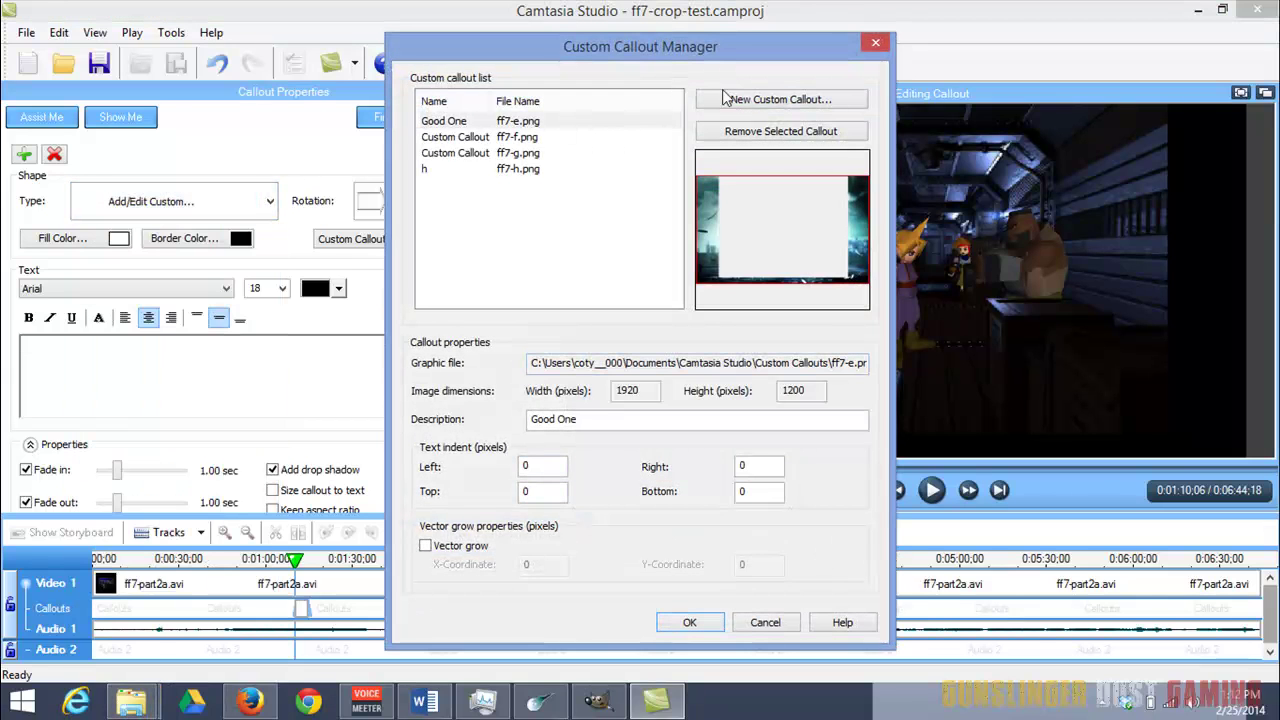
{"action": "left_click", "coordinate": [765, 99]}
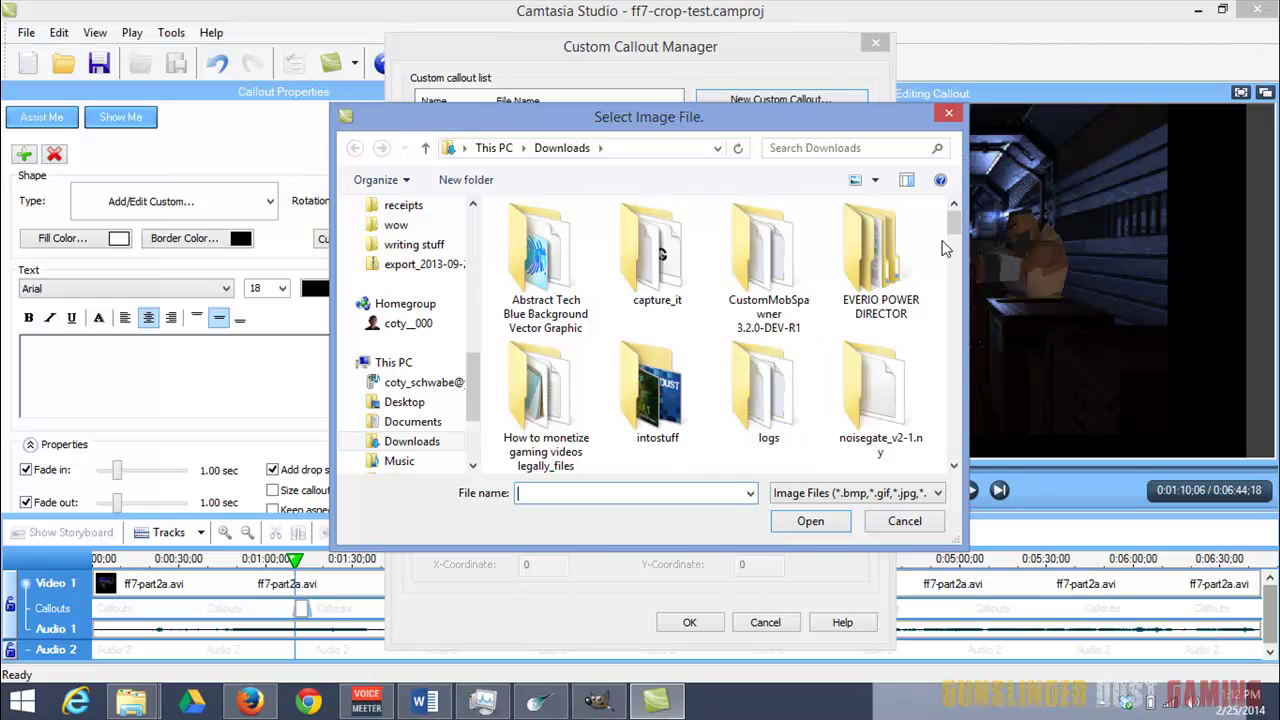
{"action": "left_click_drag", "start_coordinate": [952, 222], "coordinate": [951, 265]}
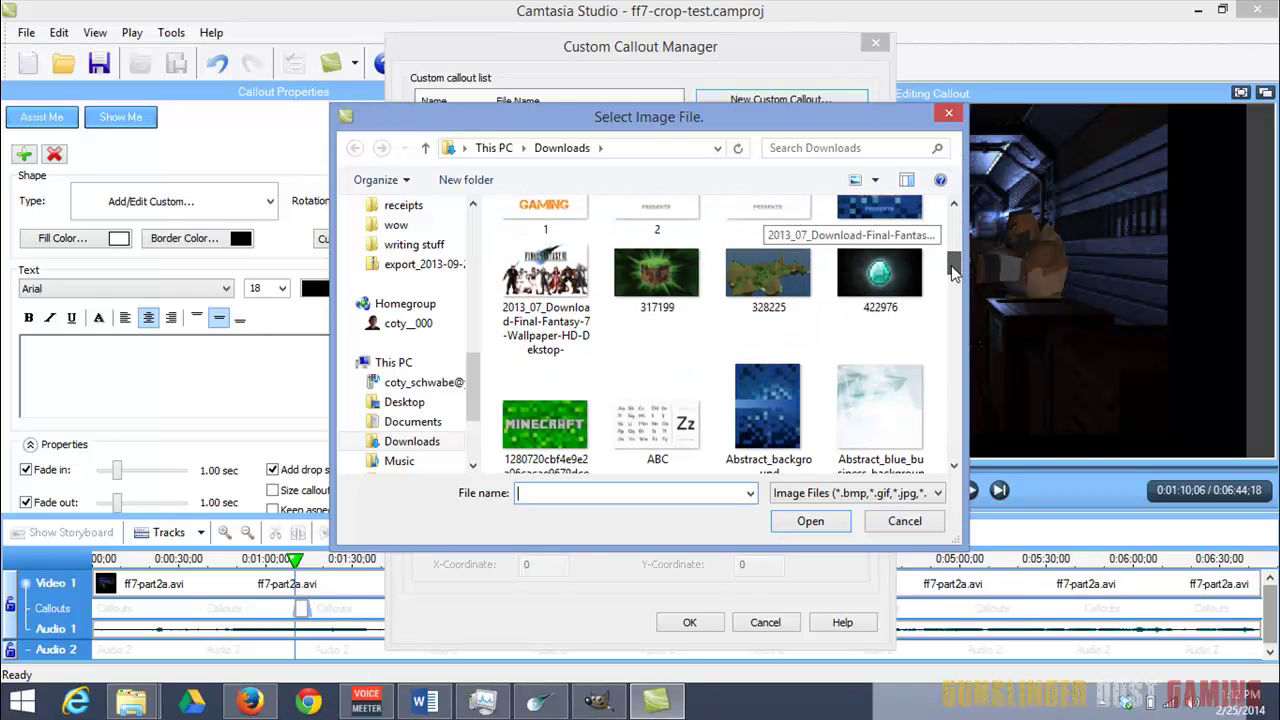
{"action": "double_click", "coordinate": [560, 278]}
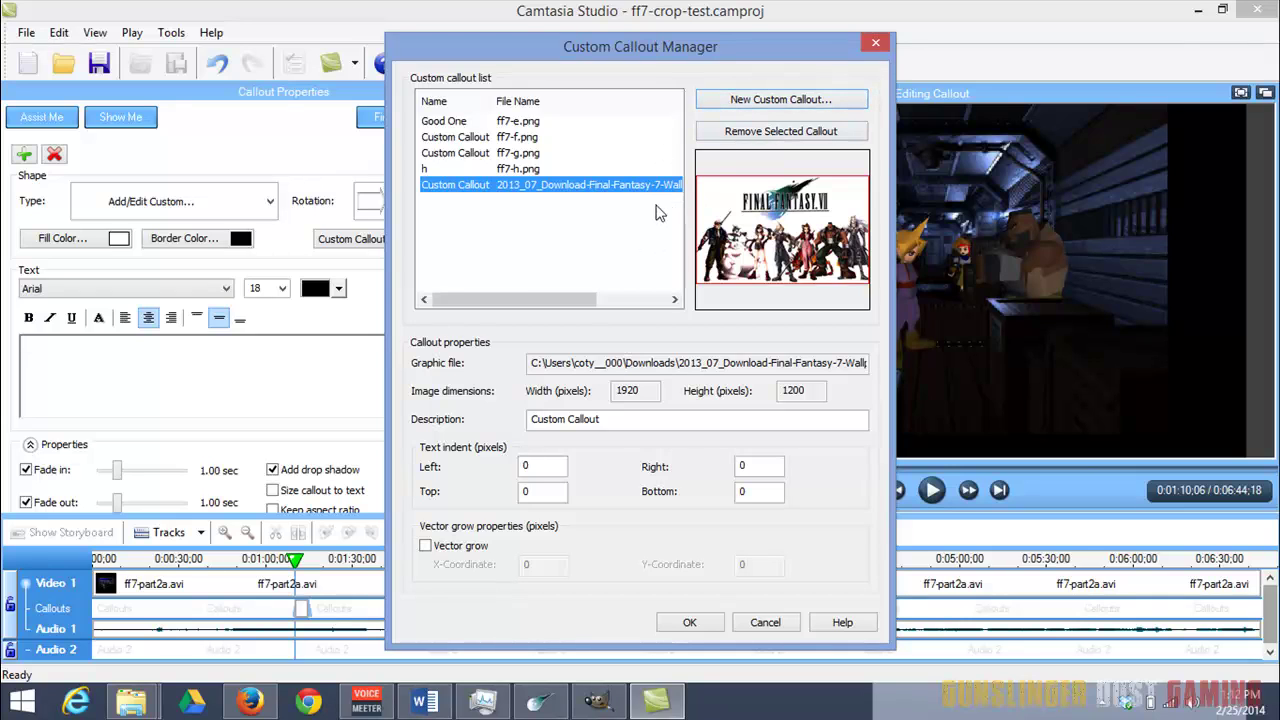
Confirm the new custom callout and set the callout type to the wallpaper image
{"action": "left_click", "coordinate": [690, 622]}
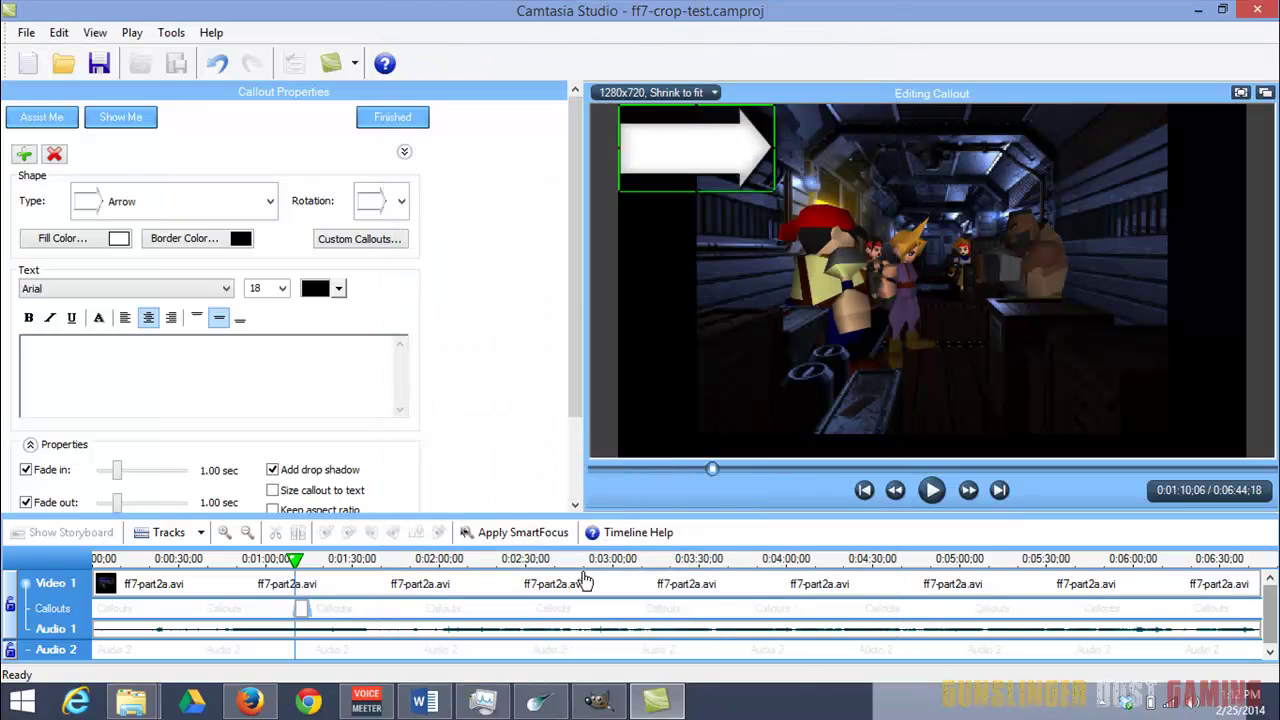
{"action": "left_click", "coordinate": [270, 203]}
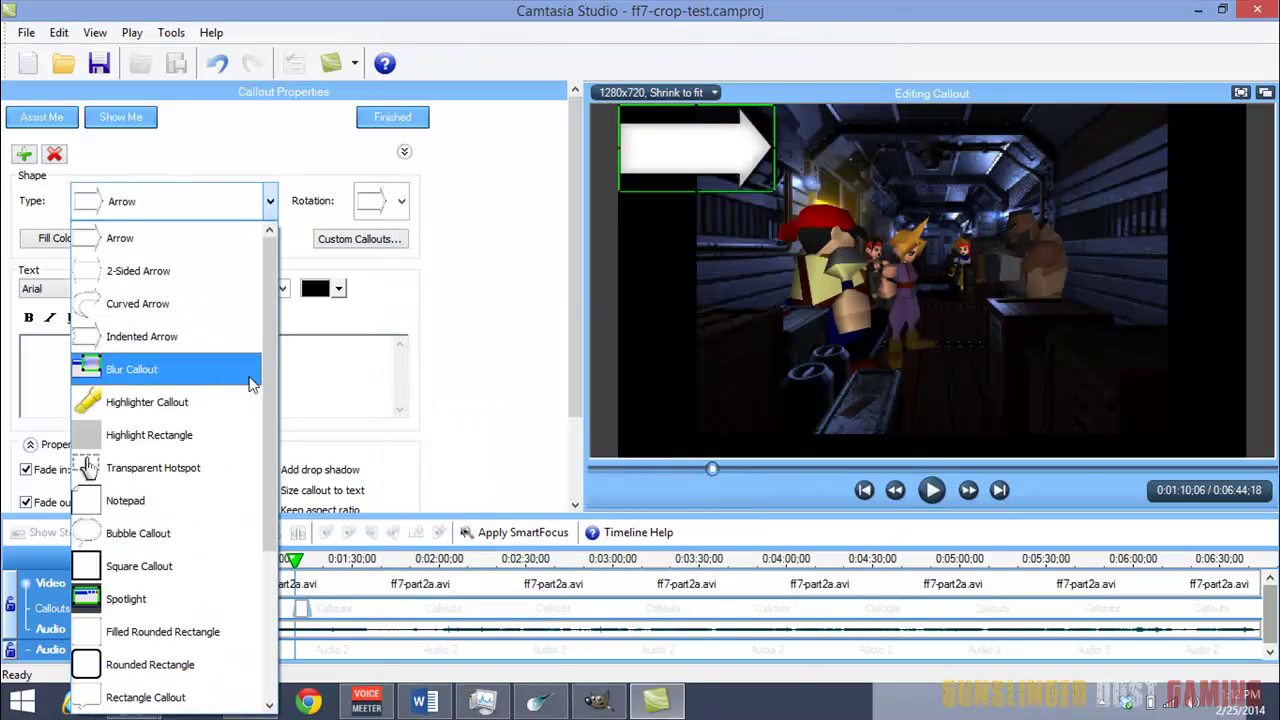
{"action": "scroll", "coordinate": [256, 530], "scroll_direction": "down", "scroll_amount": 3}
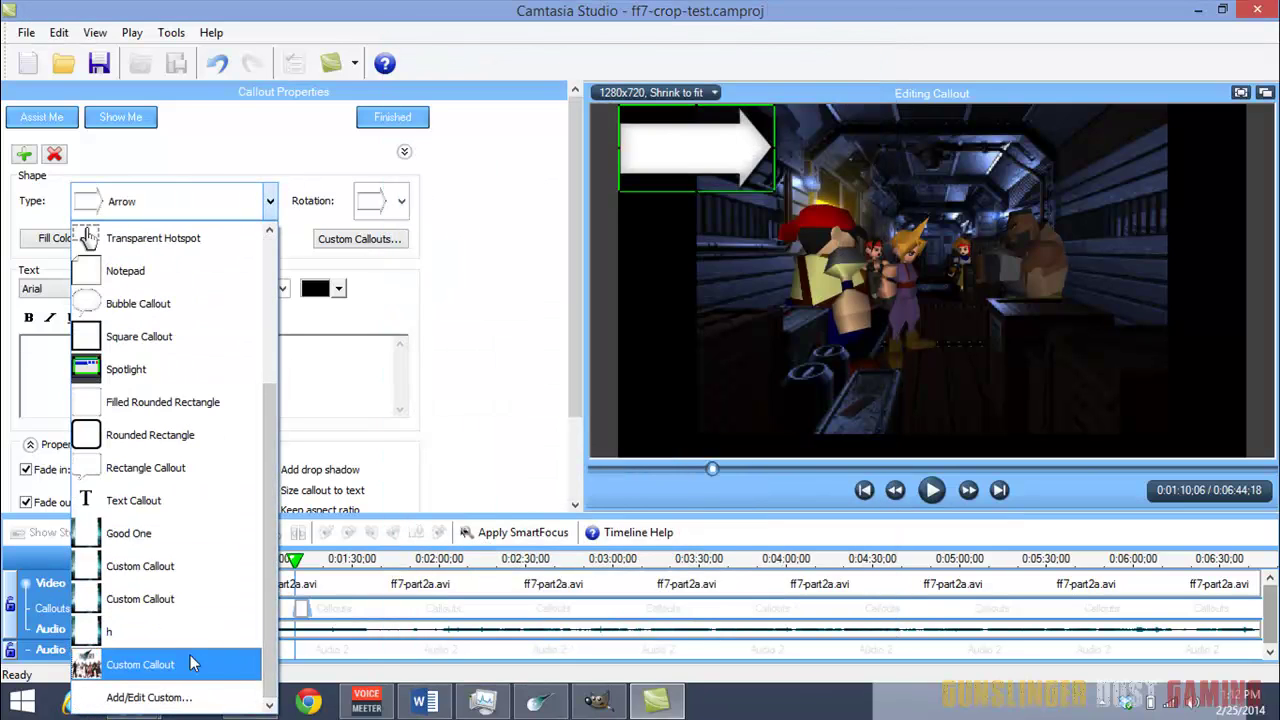
{"action": "left_click", "coordinate": [190, 660]}
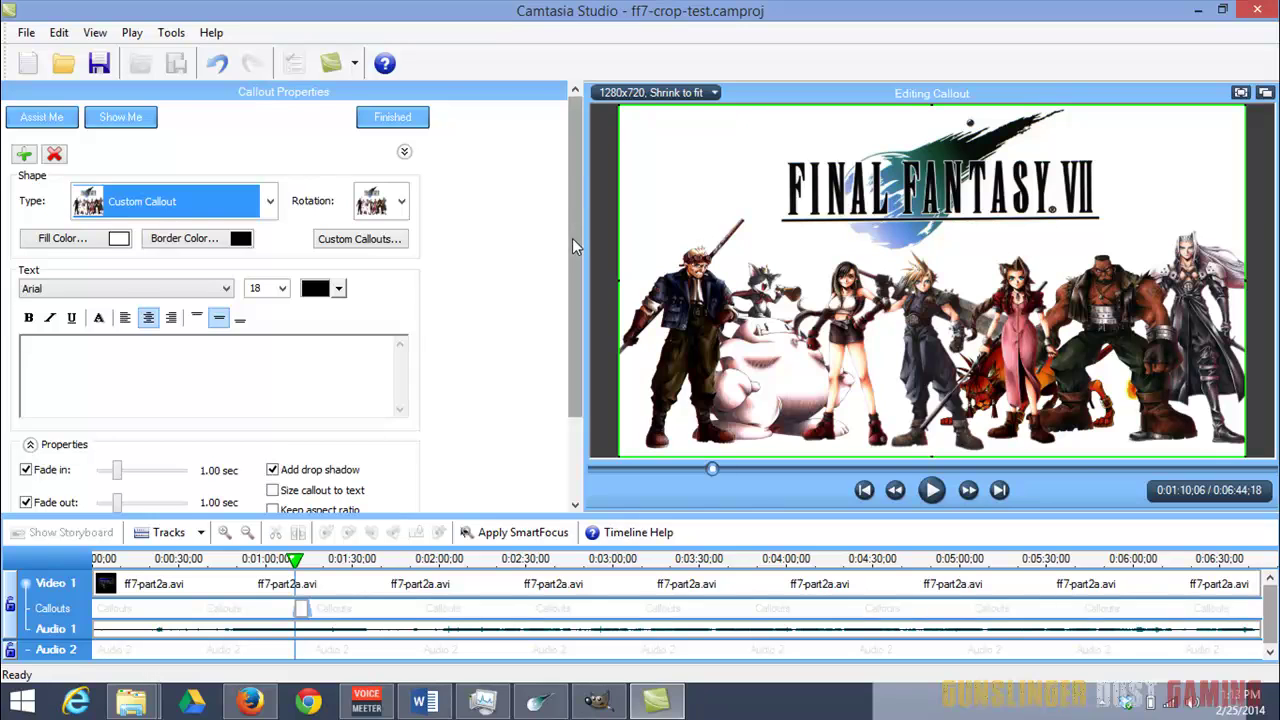
Lower the wallpaper callout's opacity to about 76% so gameplay shows through
{"action": "scroll", "coordinate": [572, 238], "scroll_direction": "down", "scroll_amount": 3}
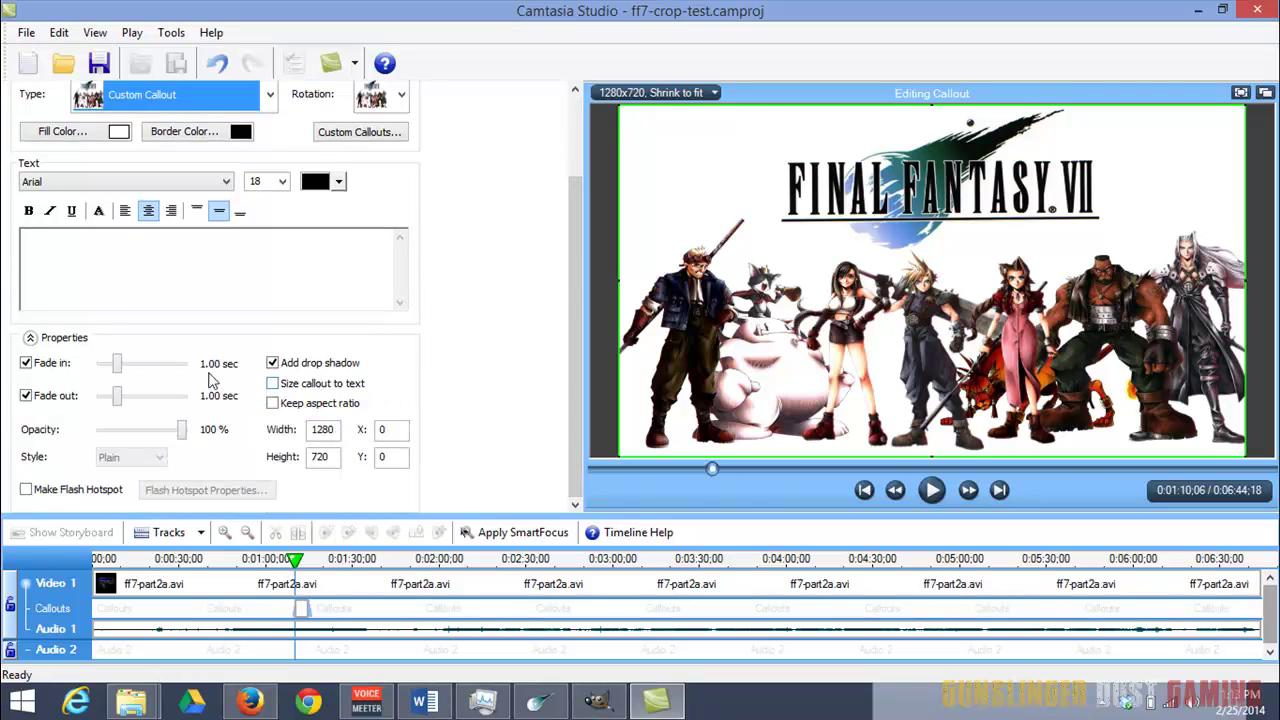
{"action": "left_click_drag", "start_coordinate": [184, 437], "coordinate": [153, 440]}
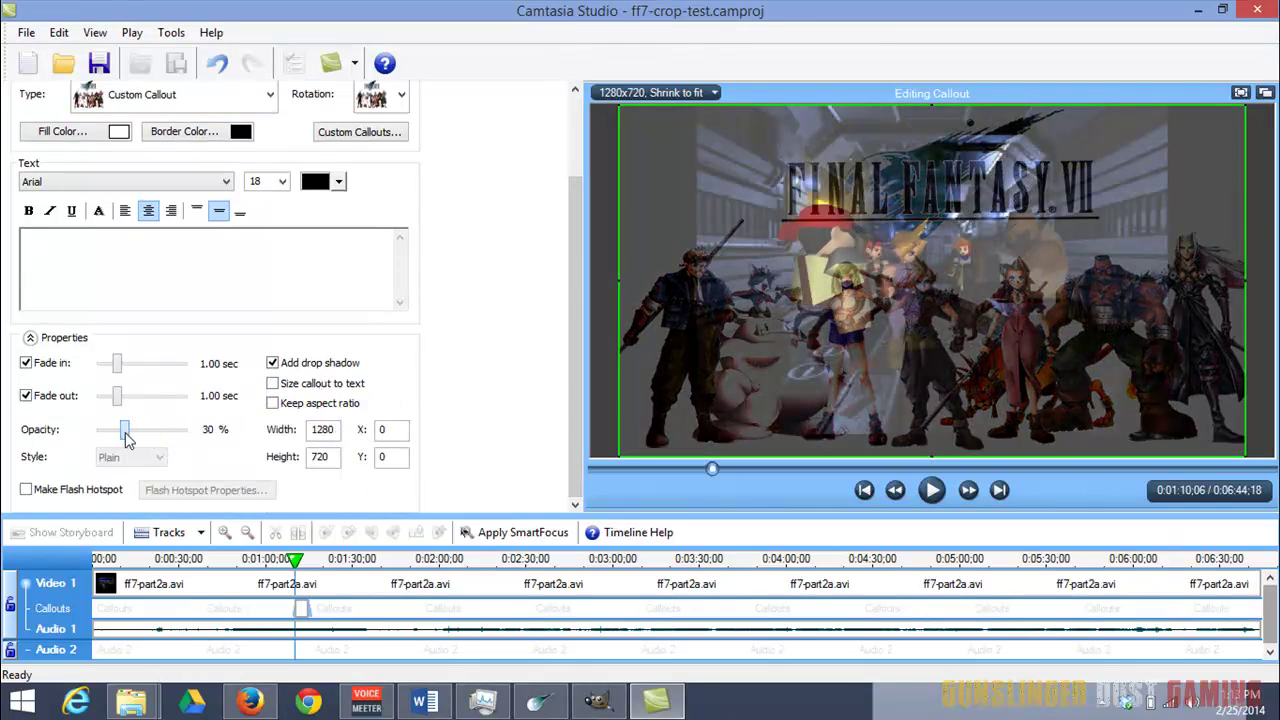
{"action": "left_click_drag", "start_coordinate": [126, 440], "coordinate": [165, 449]}
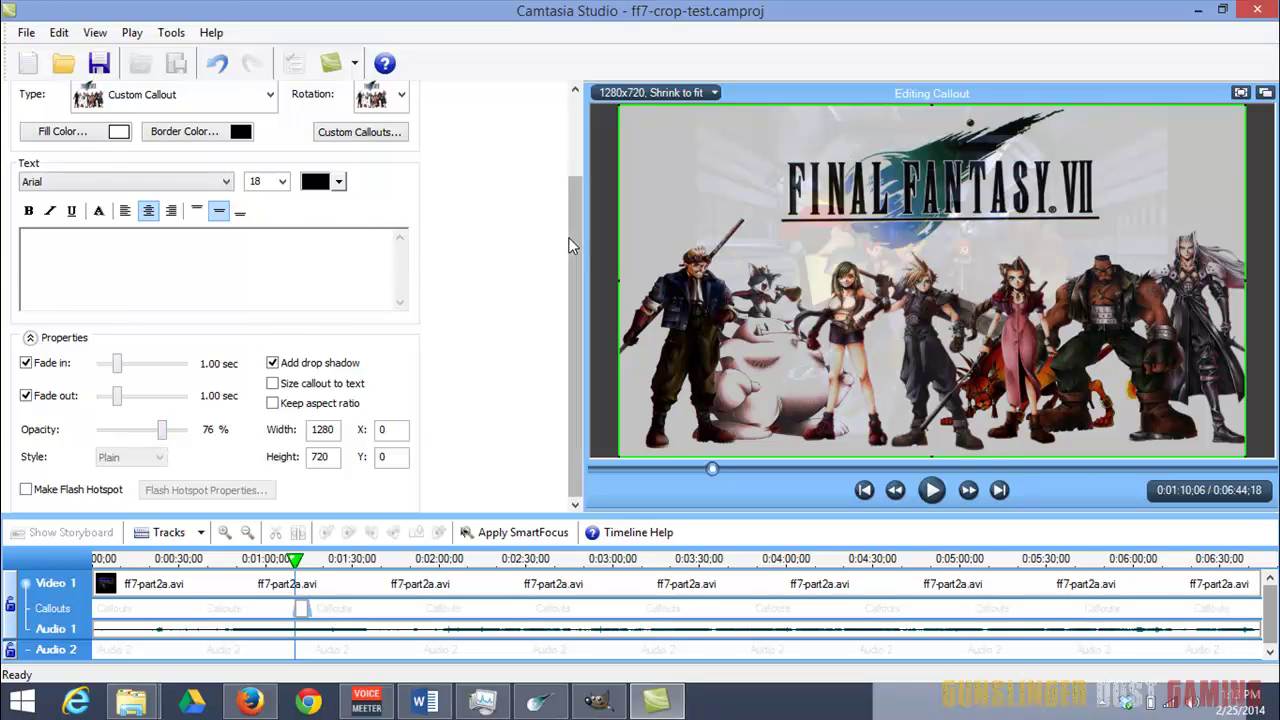
{"action": "left_click_drag", "start_coordinate": [575, 250], "coordinate": [571, 110]}
{"action": "left_click", "coordinate": [192, 214]}
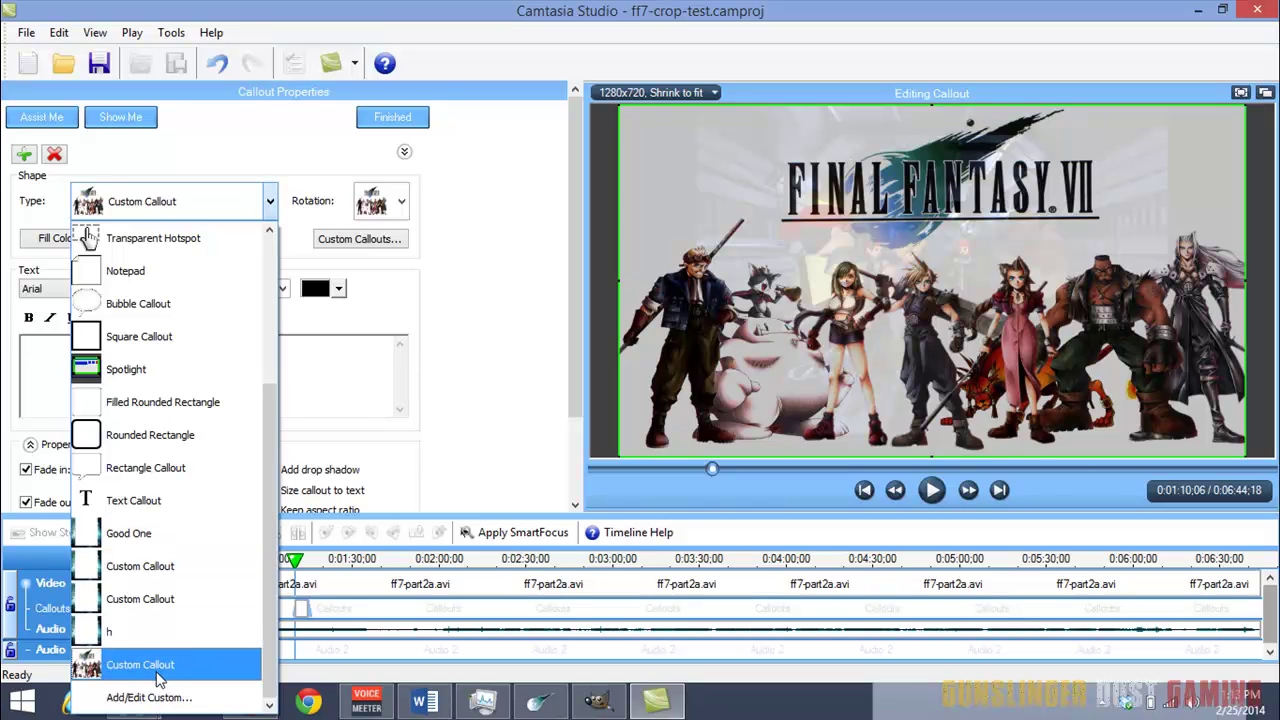
{"action": "left_click", "coordinate": [501, 333]}
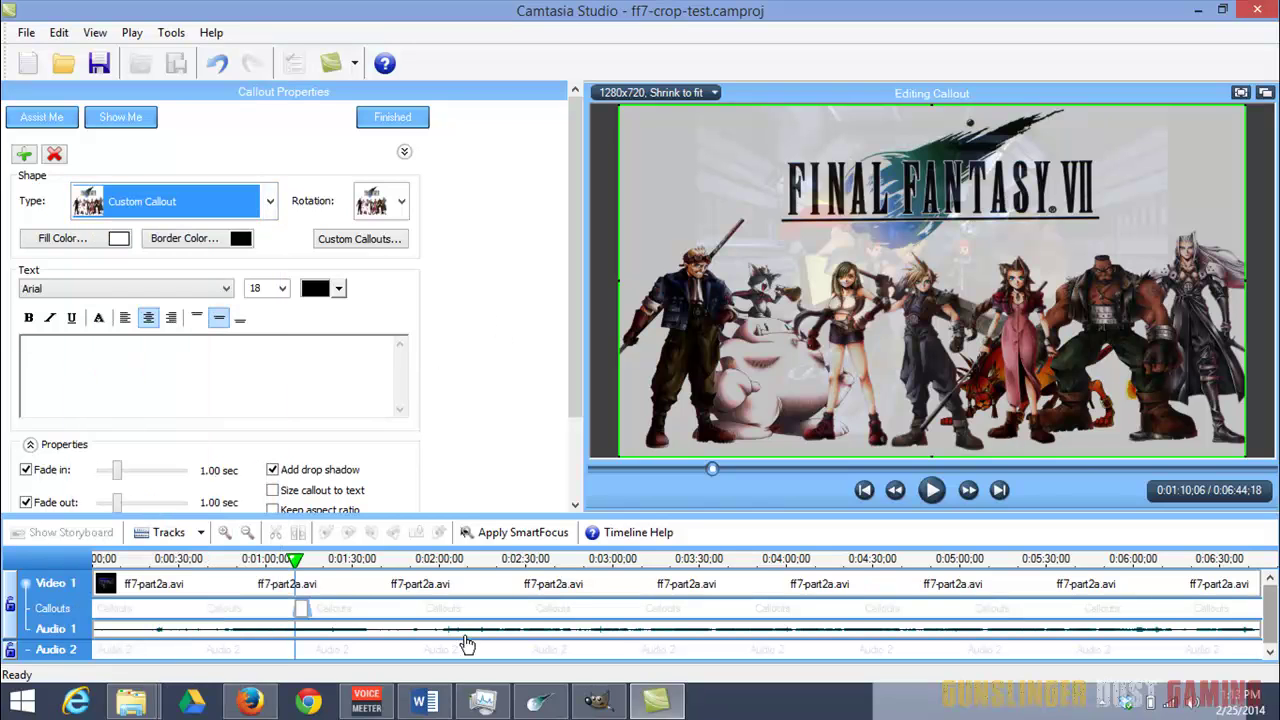
Review the wallsizes.com Final Fantasy VII wallpaper page in Firefox and open a new blank tab
{"action": "left_click", "coordinate": [250, 702]}
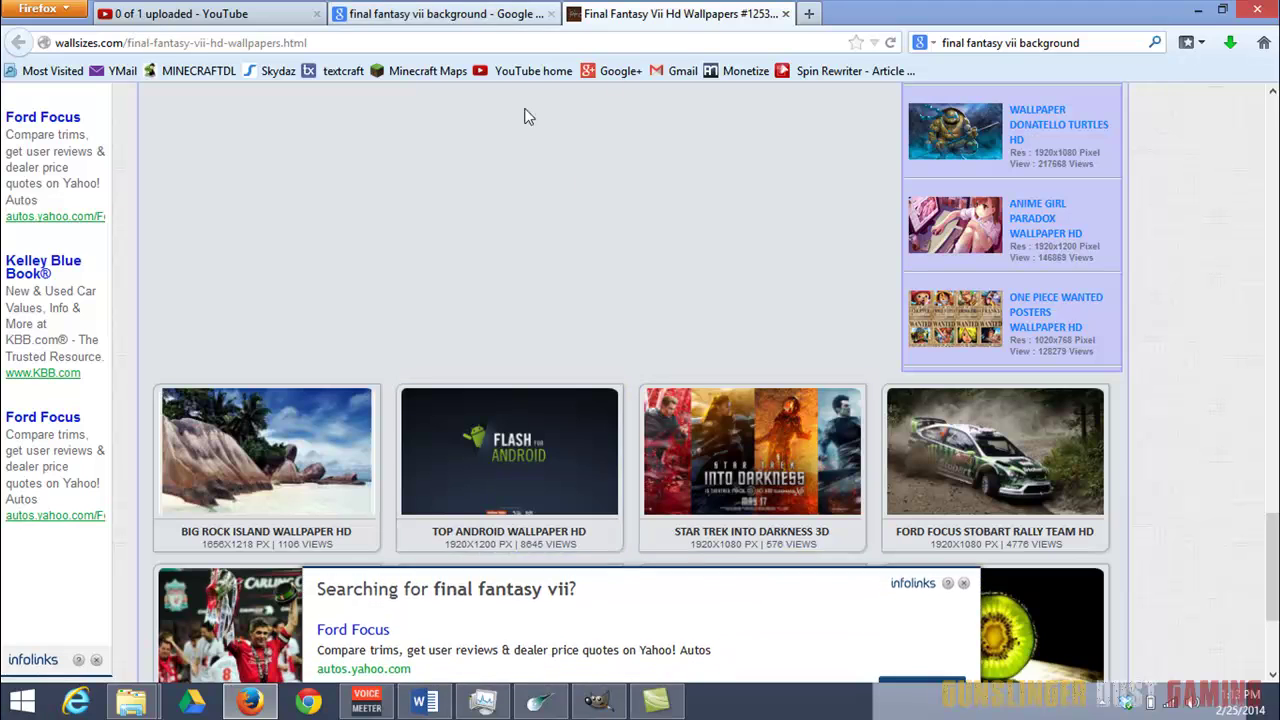
{"action": "scroll", "coordinate": [625, 230], "scroll_direction": "up", "scroll_amount": 15}
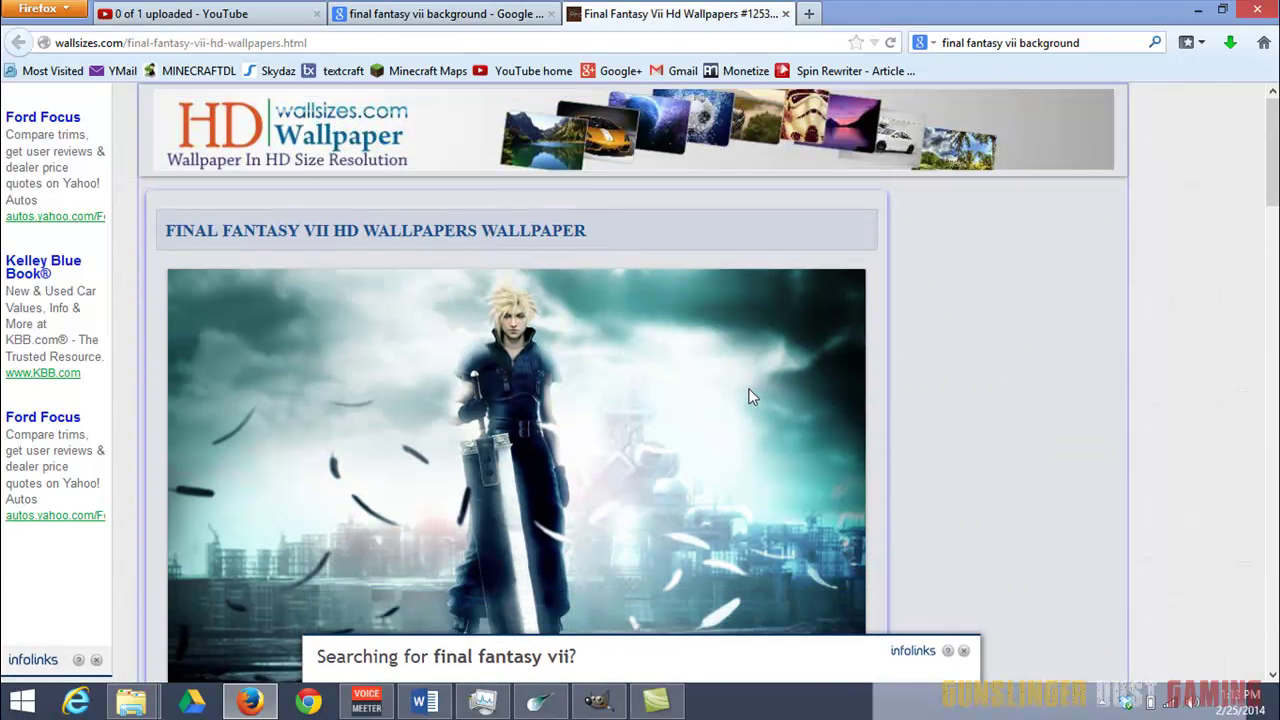
{"action": "scroll", "coordinate": [752, 396], "scroll_direction": "down", "scroll_amount": 2}
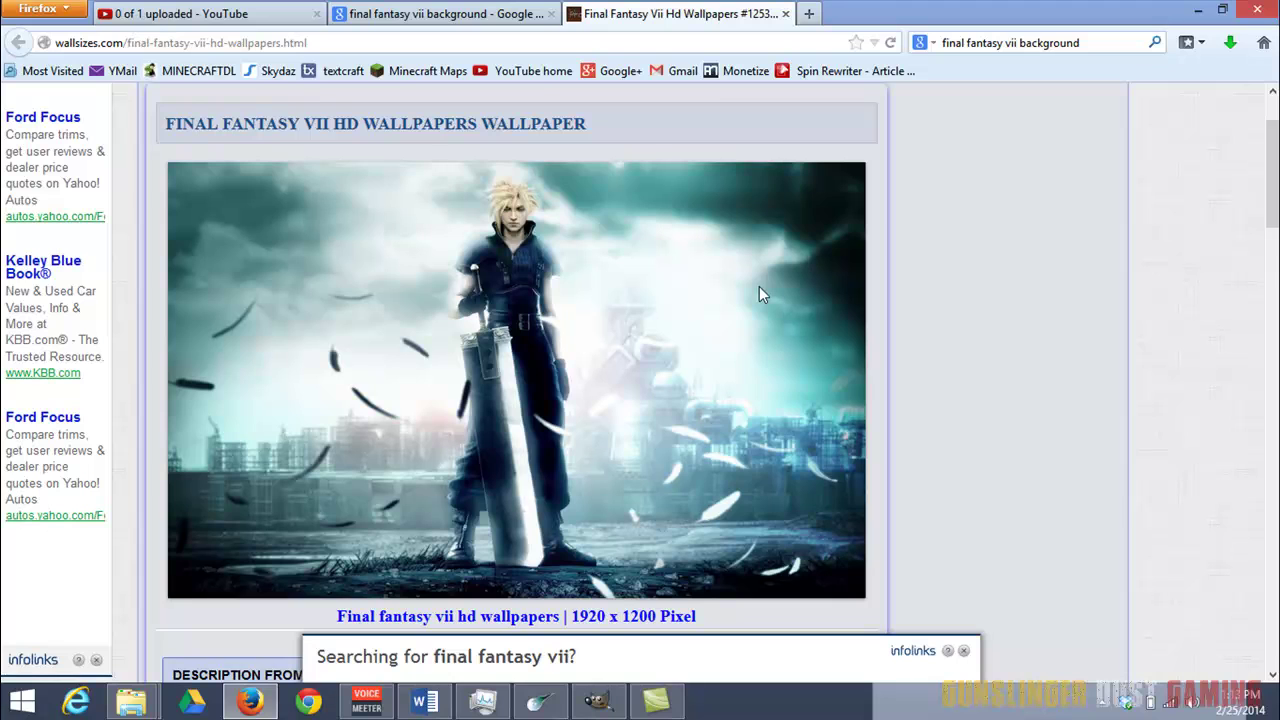
{"action": "left_click", "coordinate": [495, 14]}
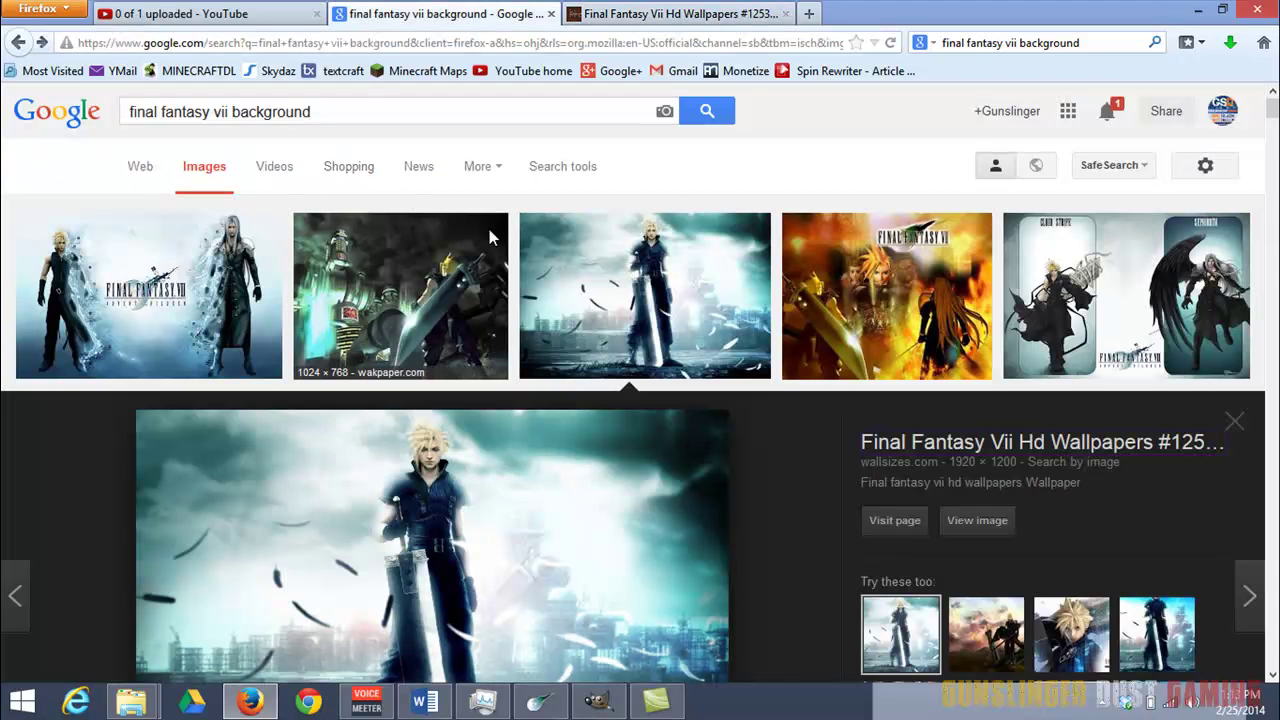
{"action": "left_click", "coordinate": [736, 14]}
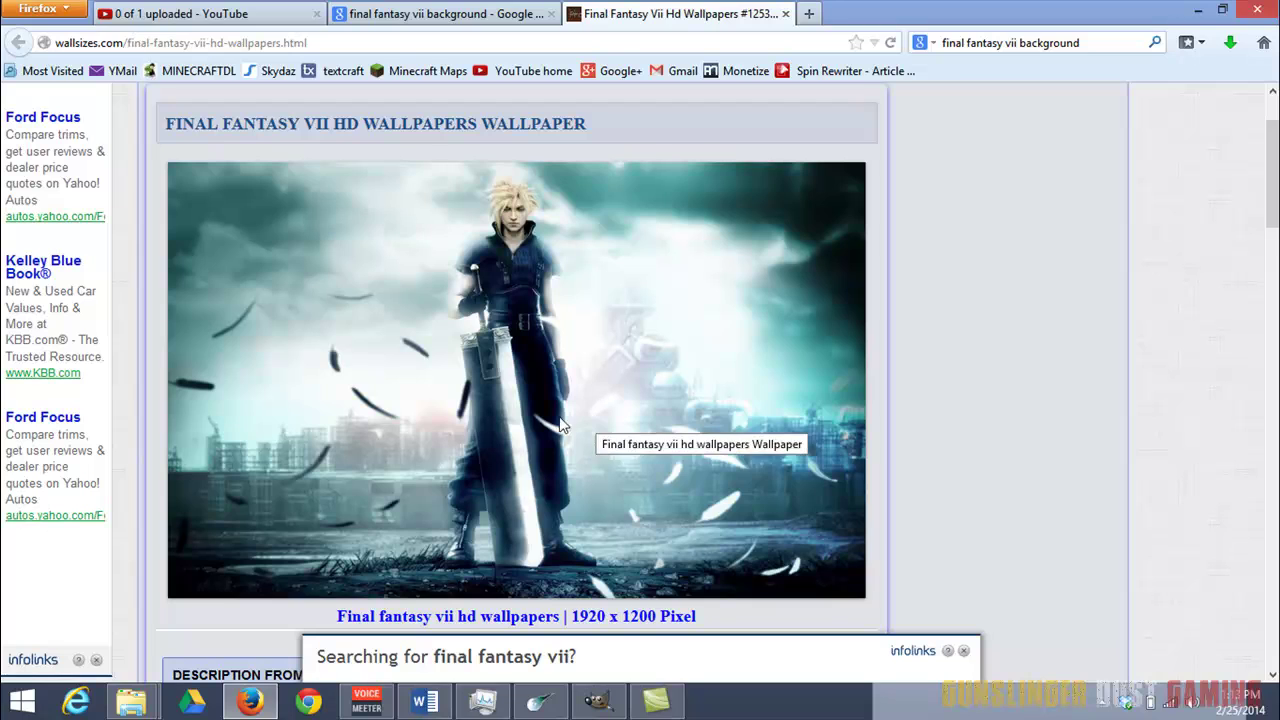
{"action": "scroll", "coordinate": [543, 398], "scroll_direction": "down", "scroll_amount": 4}
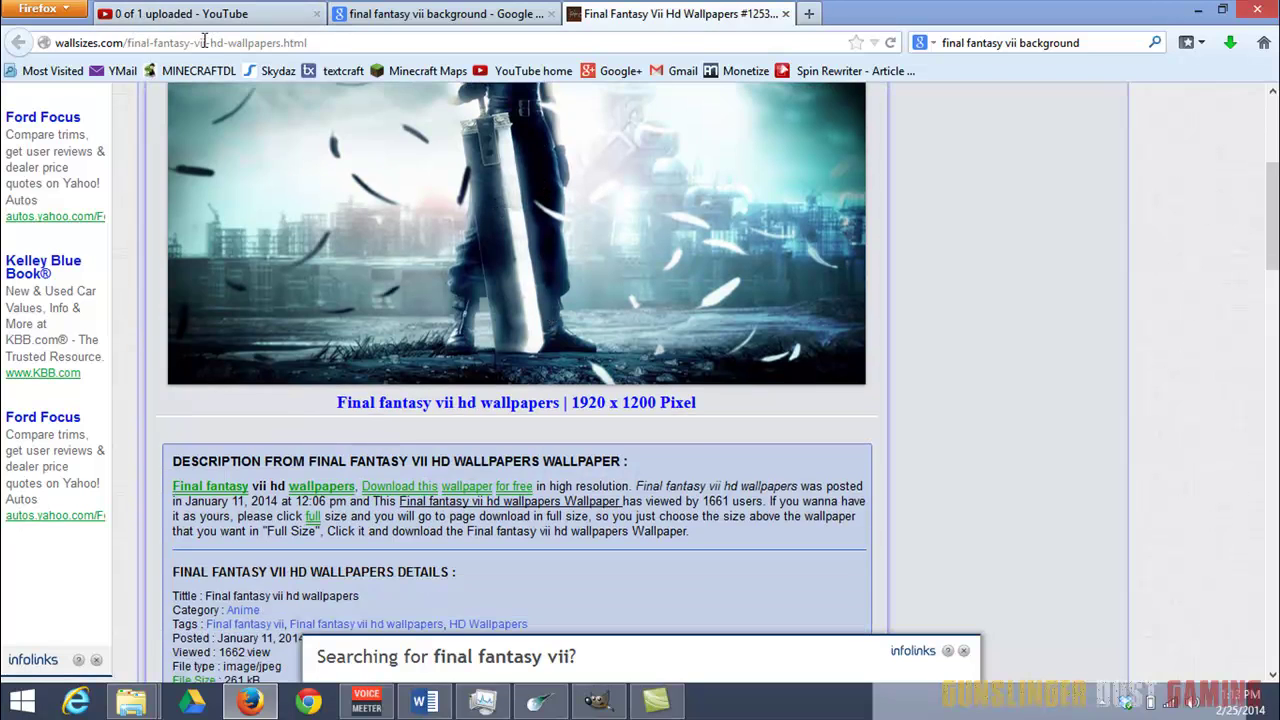
{"action": "scroll", "coordinate": [536, 300], "scroll_direction": "up", "scroll_amount": 6}
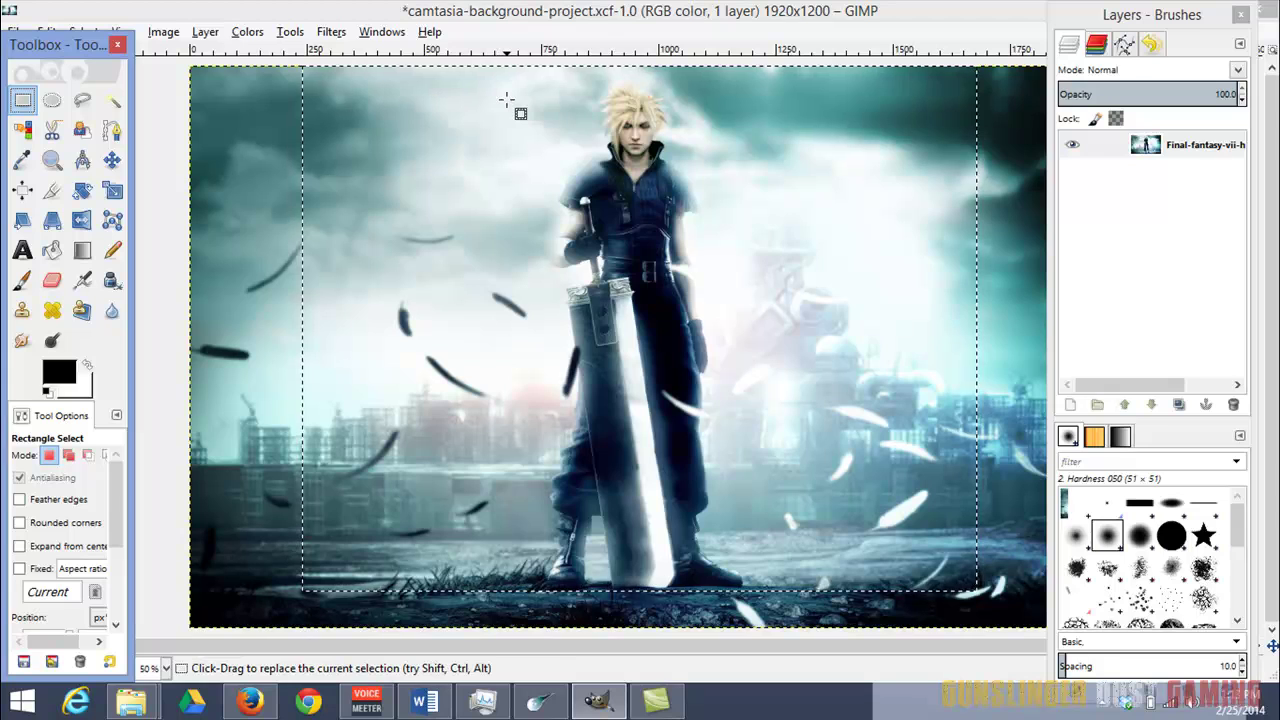
{"action": "left_click", "coordinate": [250, 700]}
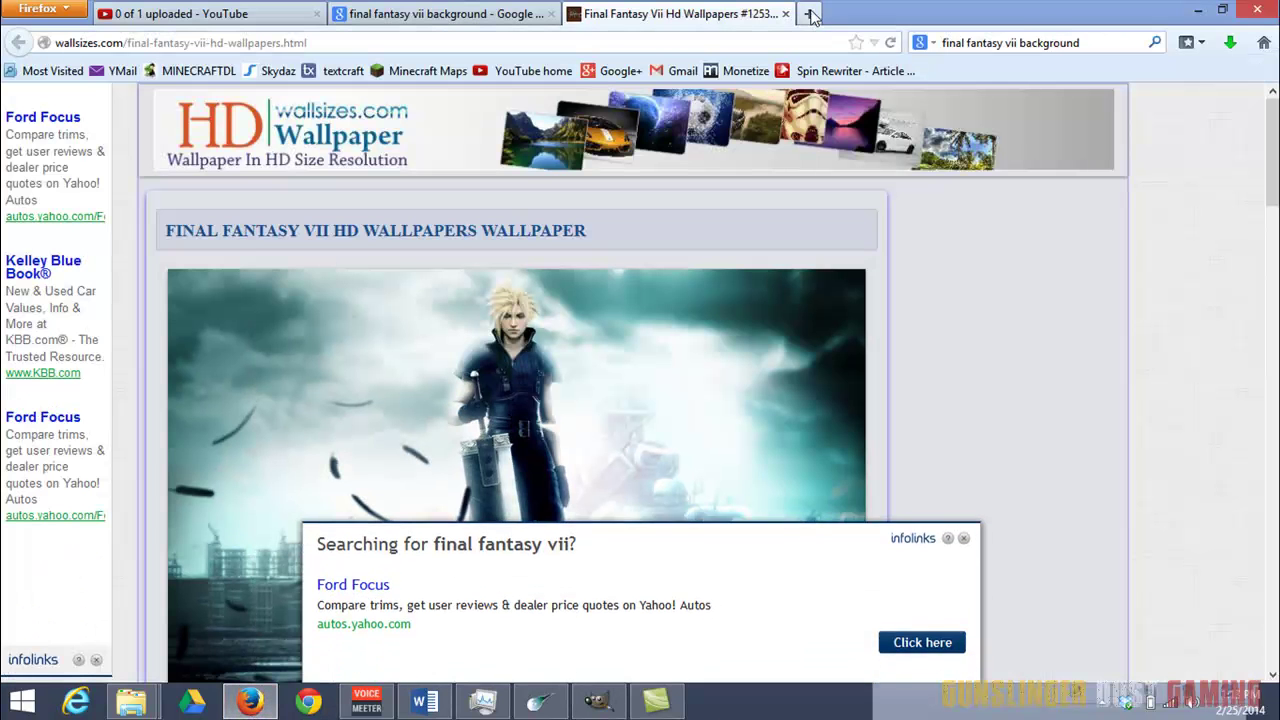
{"action": "left_click", "coordinate": [1043, 13]}
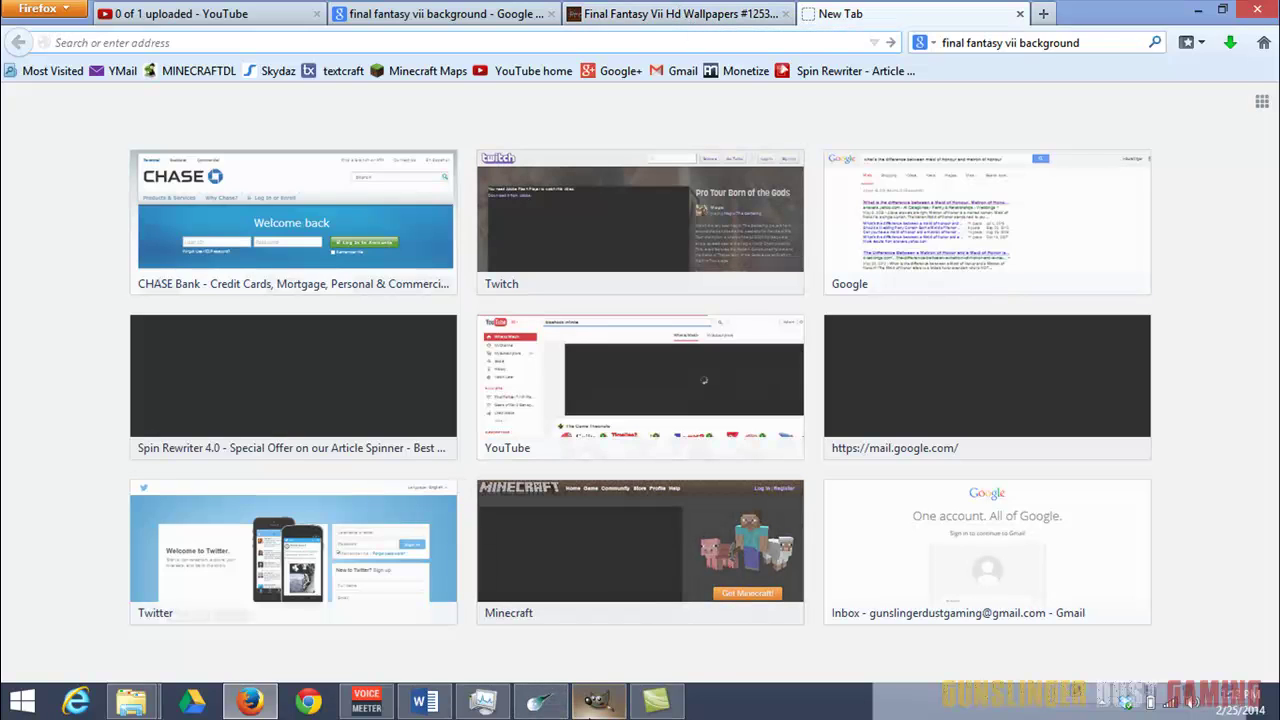
Bring camtasia-background-project.xcf forward in GIMP and move the Layers–Brushes dock off the image
{"action": "mouse_move", "coordinate": [597, 702]}
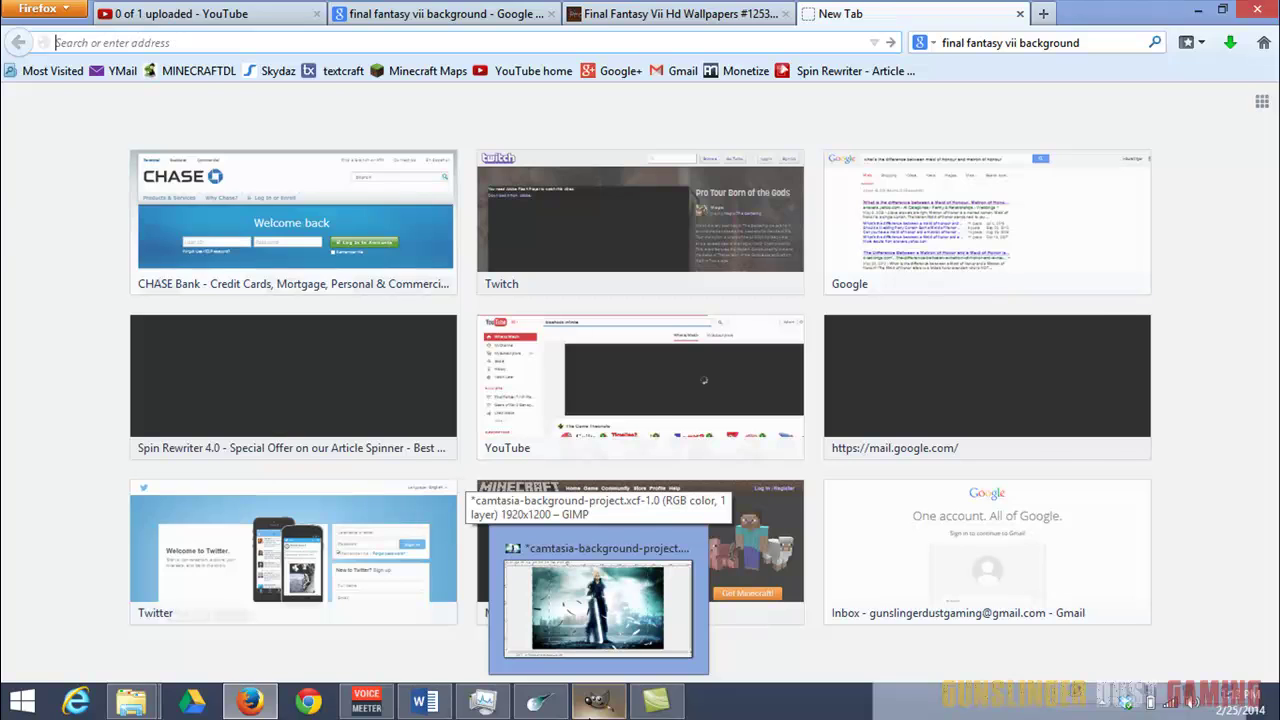
{"action": "left_click", "coordinate": [597, 600]}
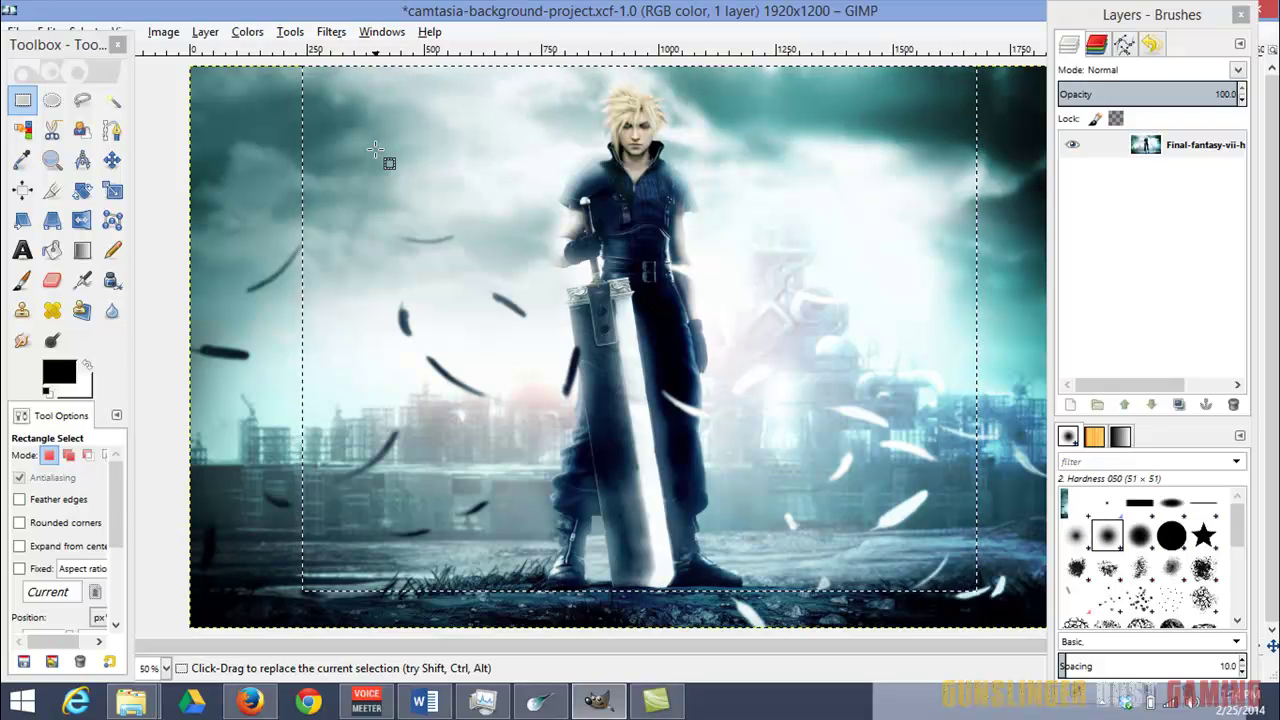
{"action": "mouse_move", "coordinate": [1157, 15]}
{"action": "left_mouse_down"}
{"action": "mouse_move", "coordinate": [1197, 37]}
{"action": "mouse_move", "coordinate": [1218, 72]}
{"action": "left_mouse_up"}
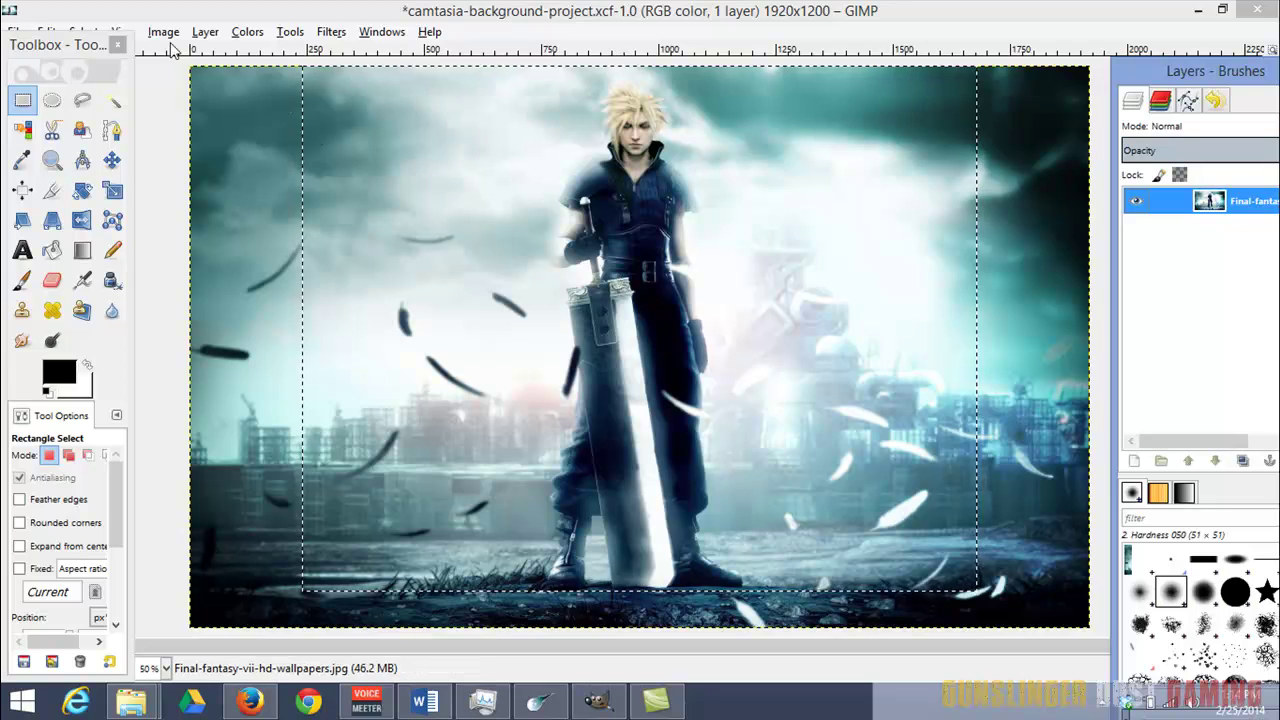
Invert the central-rectangle selection with Select > Invert so only the wallpaper border is selected
{"action": "left_click", "coordinate": [104, 30]}
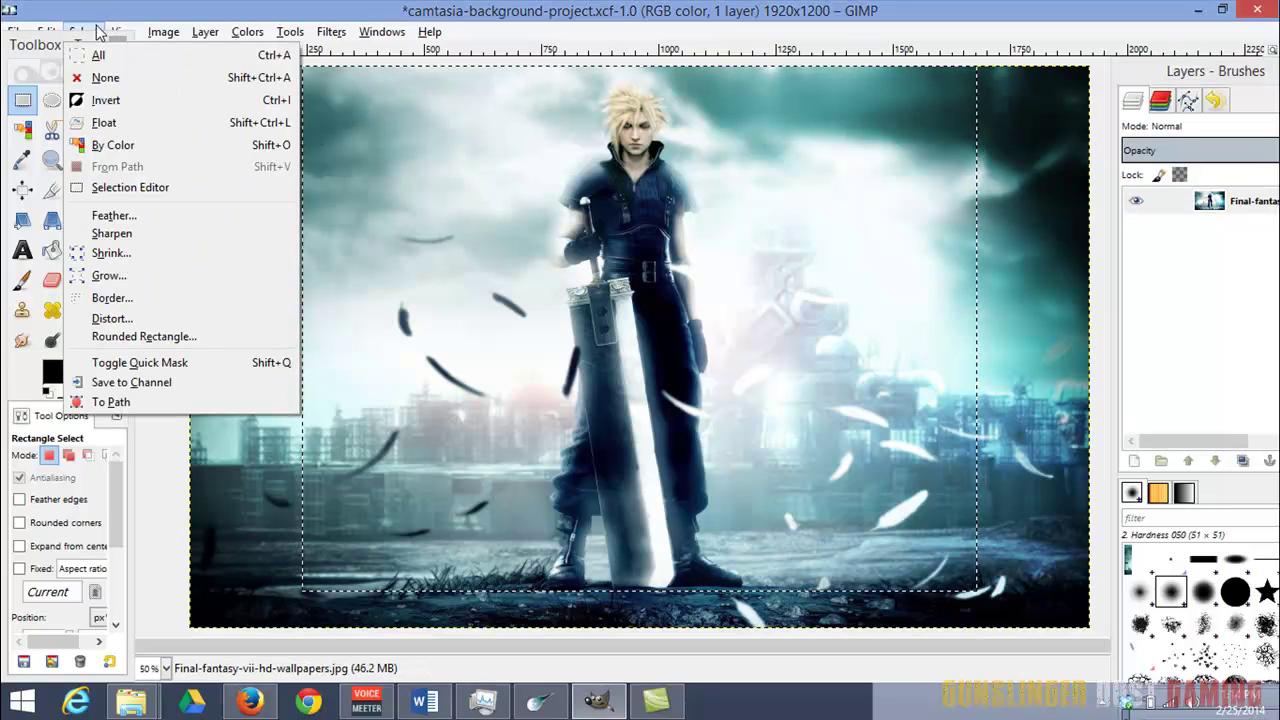
{"action": "left_click", "coordinate": [105, 100]}
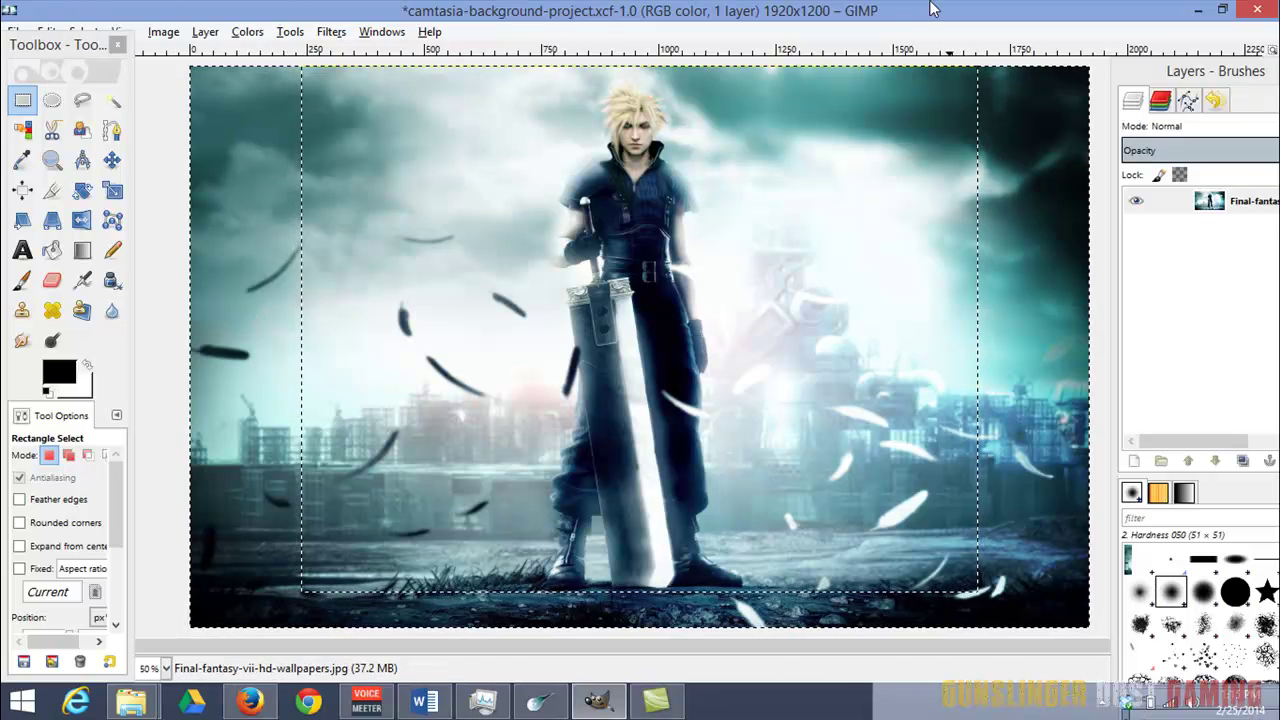
{"action": "right_click", "coordinate": [279, 178]}
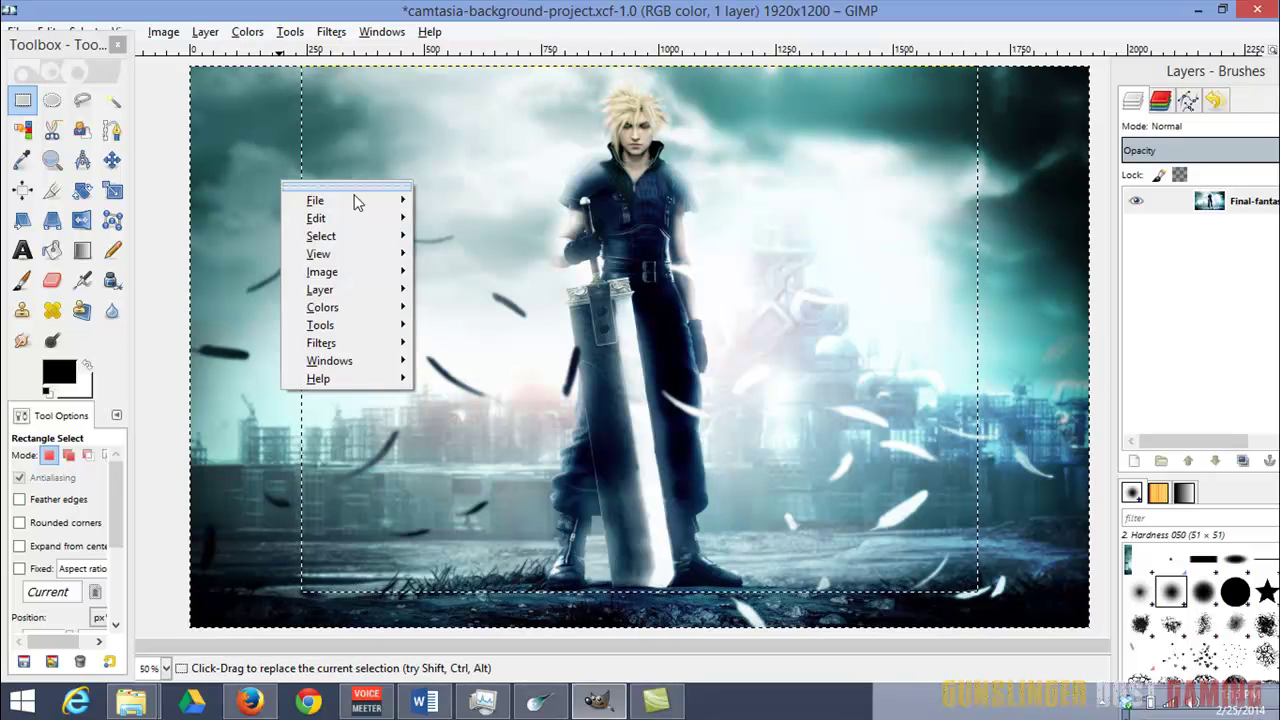
Copy the selected border and paste it as a new Clipboard layer
{"action": "mouse_move", "coordinate": [360, 218]}
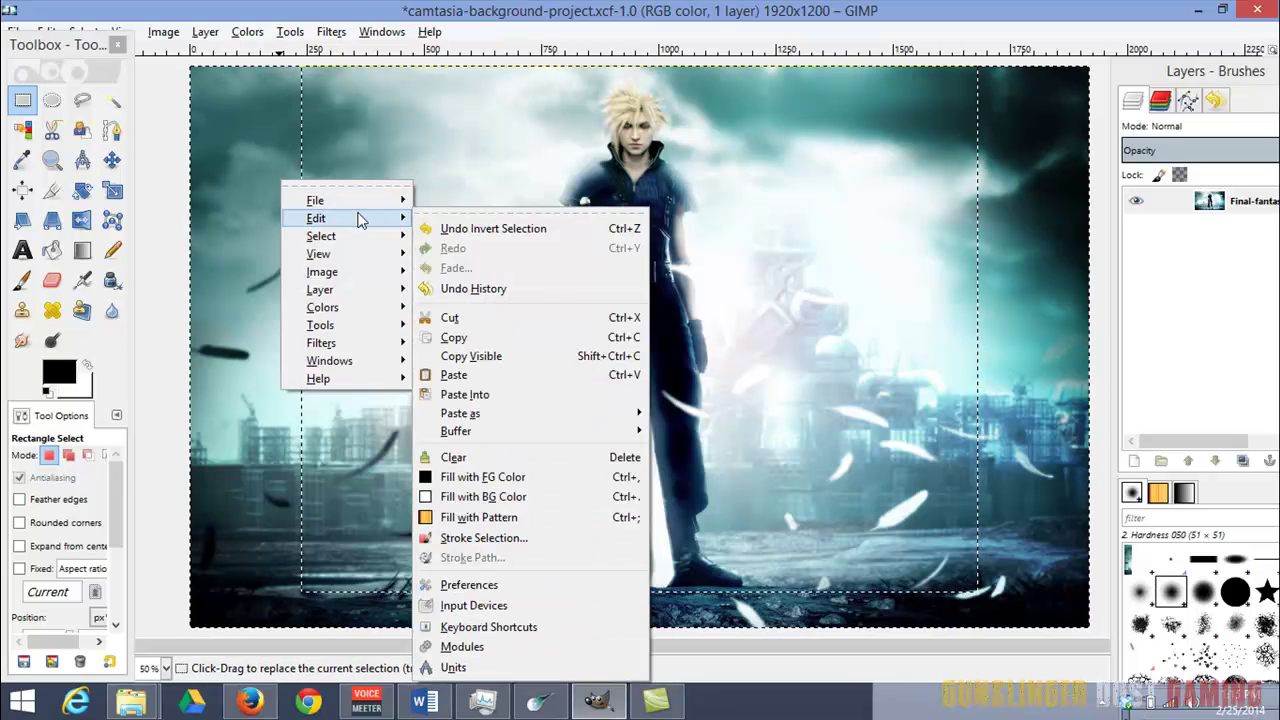
{"action": "left_click", "coordinate": [455, 338]}
{"action": "right_click", "coordinate": [248, 216]}
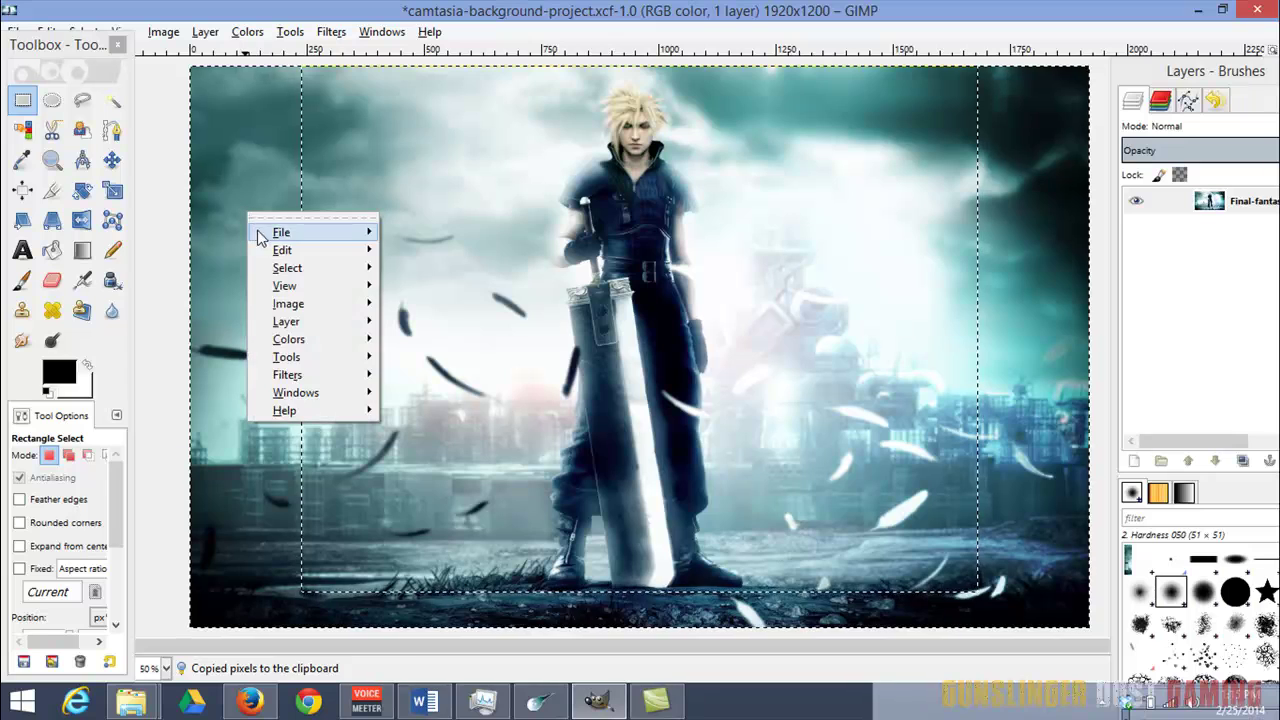
{"action": "mouse_move", "coordinate": [334, 252]}
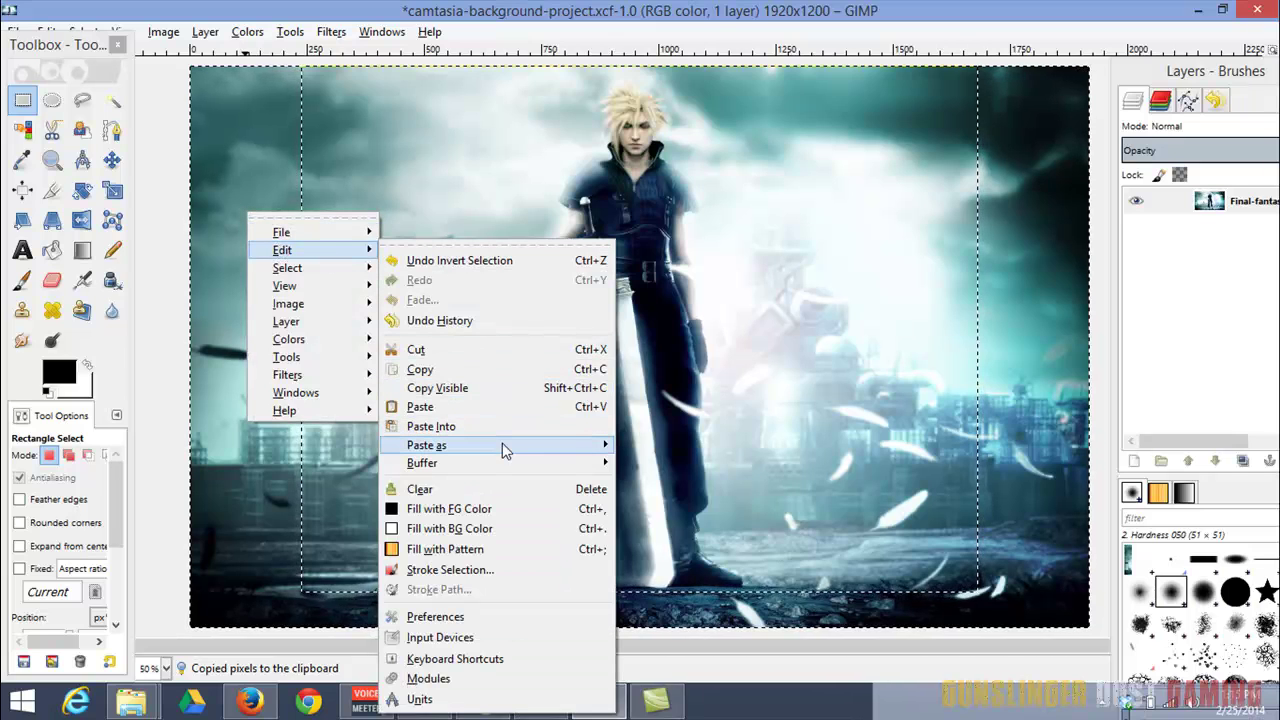
{"action": "mouse_move", "coordinate": [553, 448]}
{"action": "left_click", "coordinate": [680, 472]}
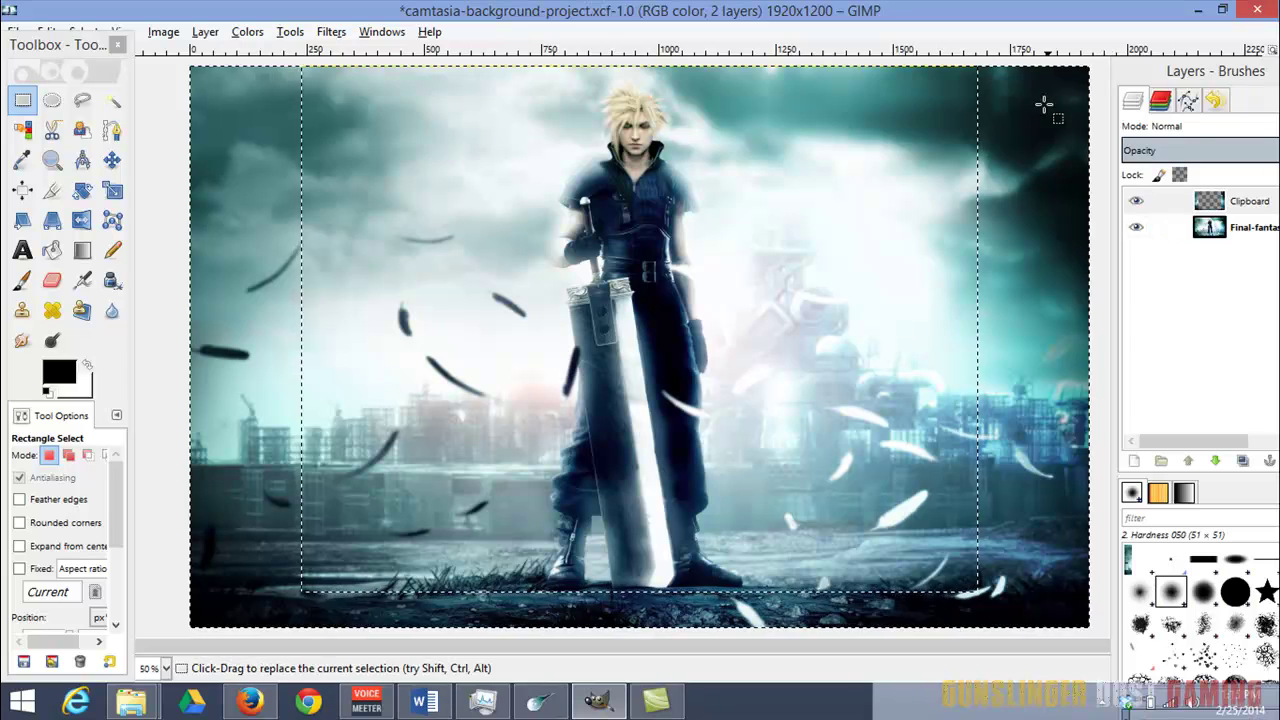
Hide the original Final-fantasy wallpaper layer, leaving a transparent centre
{"action": "left_click", "coordinate": [1136, 228]}
{"action": "left_click", "coordinate": [1136, 228]}
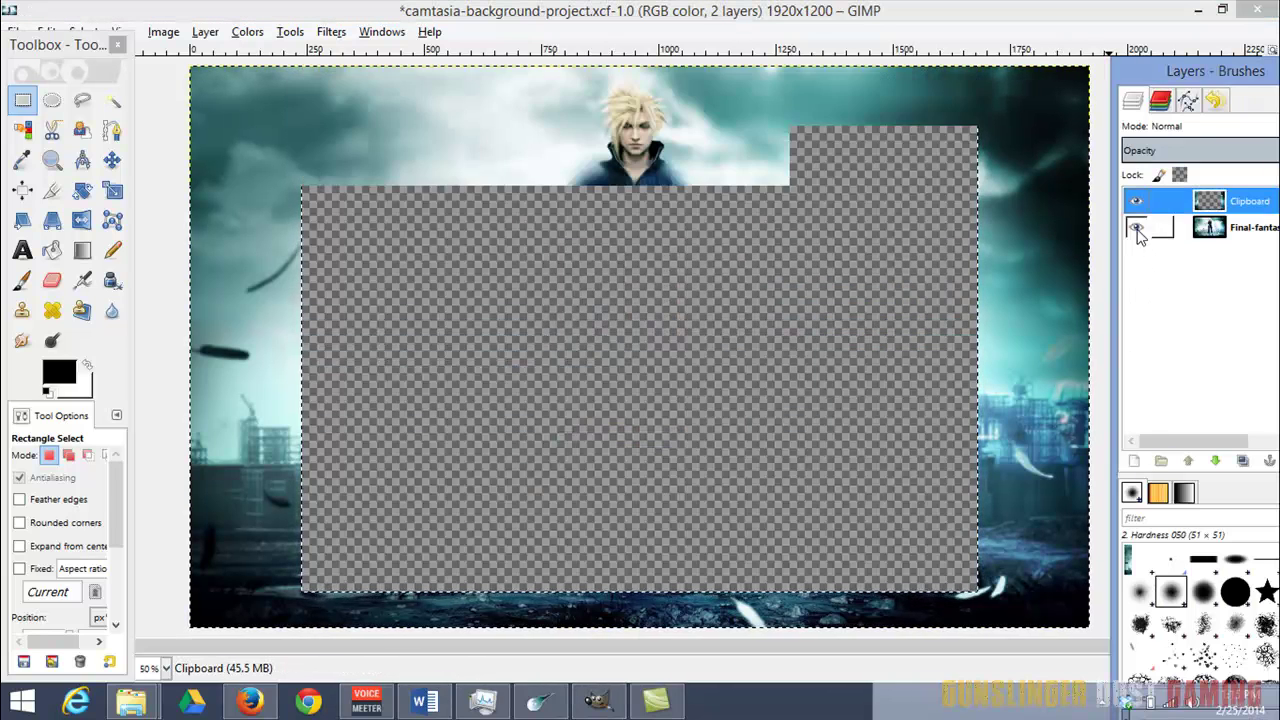
{"action": "left_click", "coordinate": [1136, 228]}
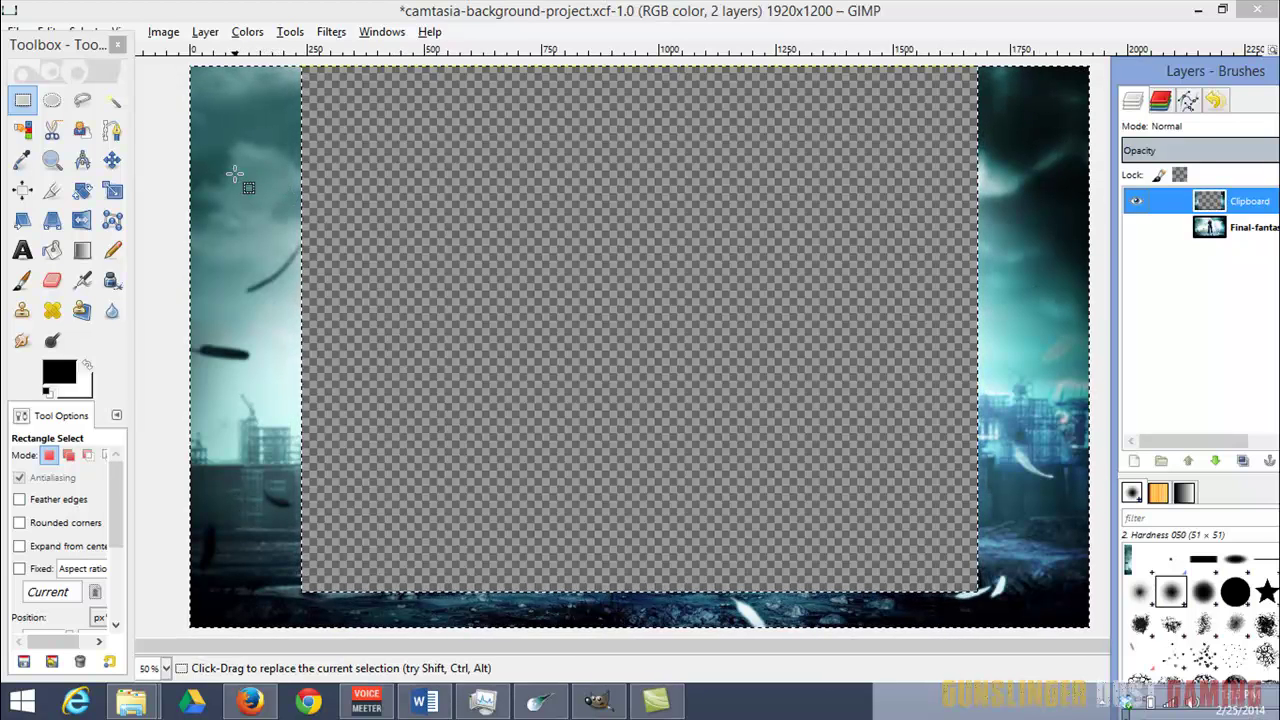
{"action": "left_click", "coordinate": [10, 31]}
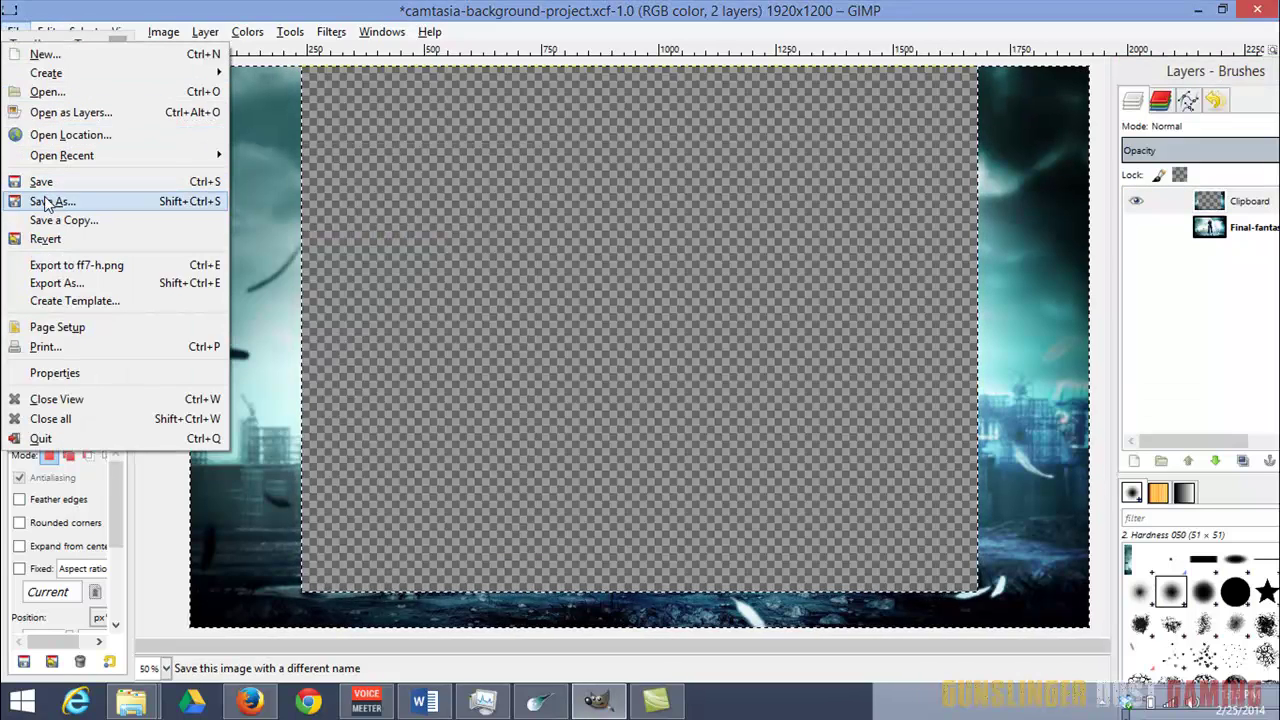
Export the border image as ff7-border.png in Downloads, then switch back to Camtasia Studio
{"action": "left_click", "coordinate": [61, 285]}
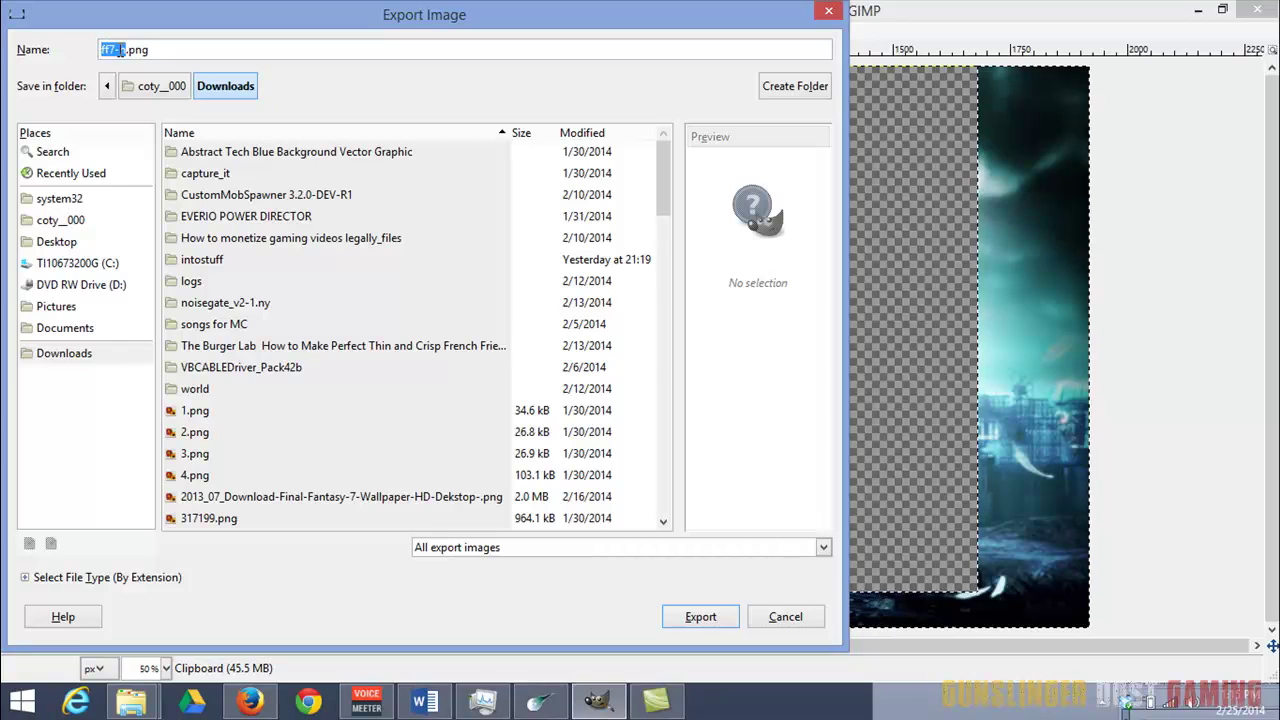
{"action": "left_click", "coordinate": [120, 50]}
{"action": "left_click_drag", "start_coordinate": [126, 50], "coordinate": [82, 52]}
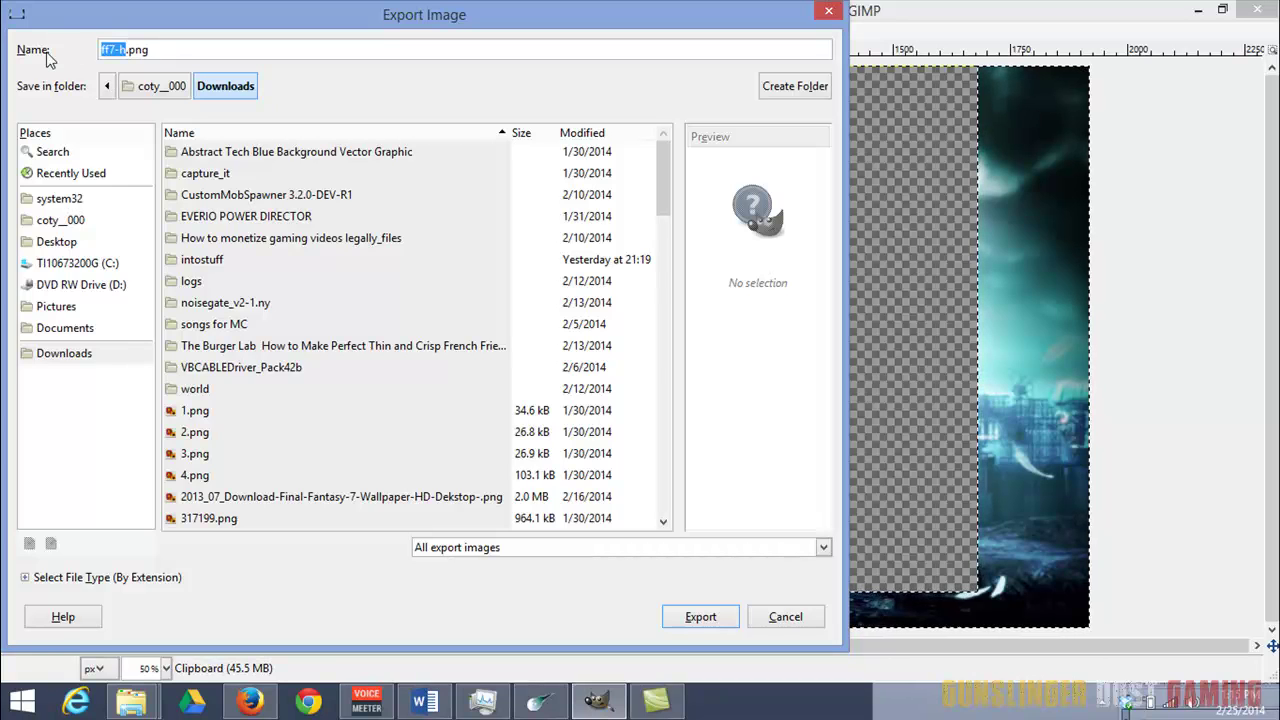
{"action": "type", "text": "ff7-bord"}
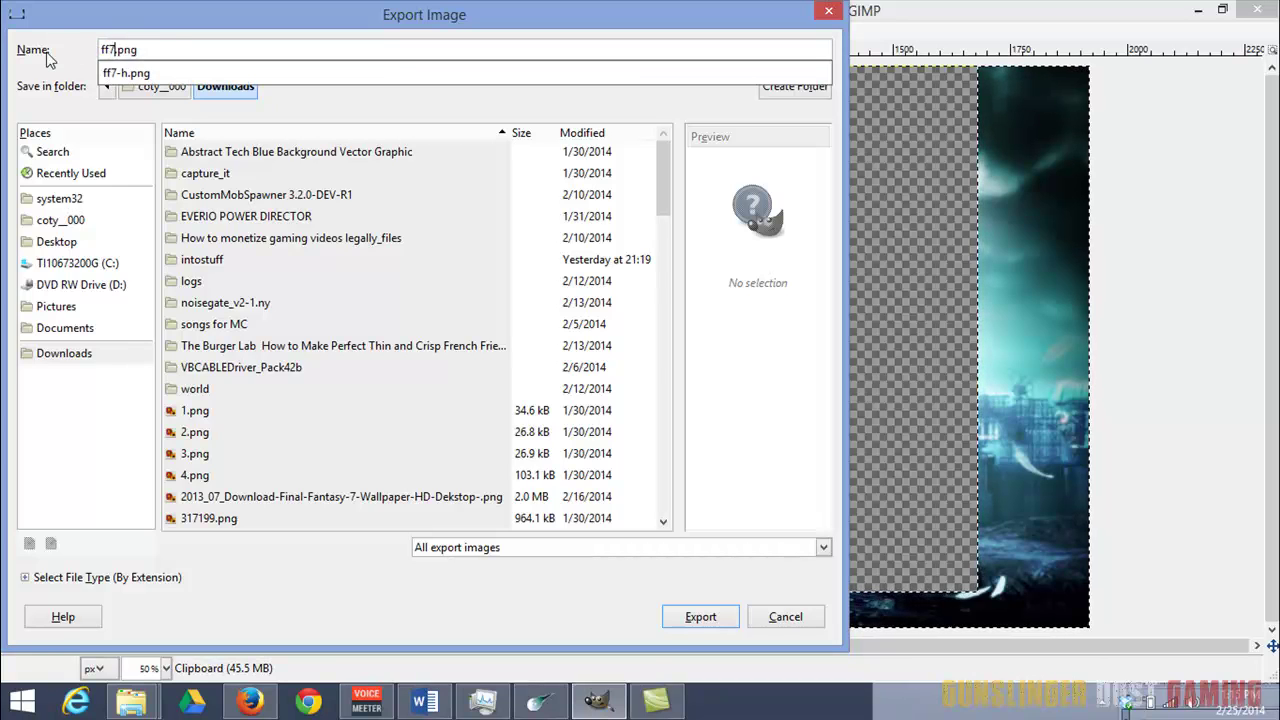
{"action": "type", "text": "eer"}
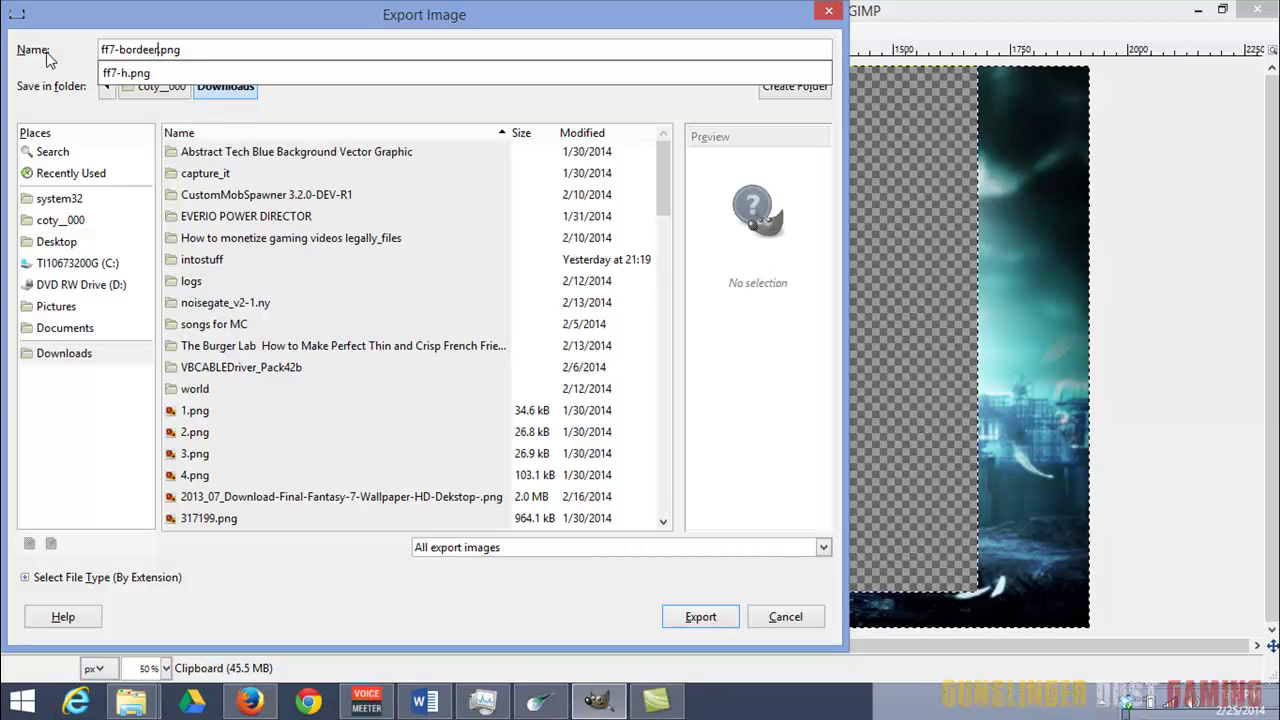
{"action": "key", "text": "BackSpace"}
{"action": "key", "text": "BackSpace"}
{"action": "type", "text": "r"}
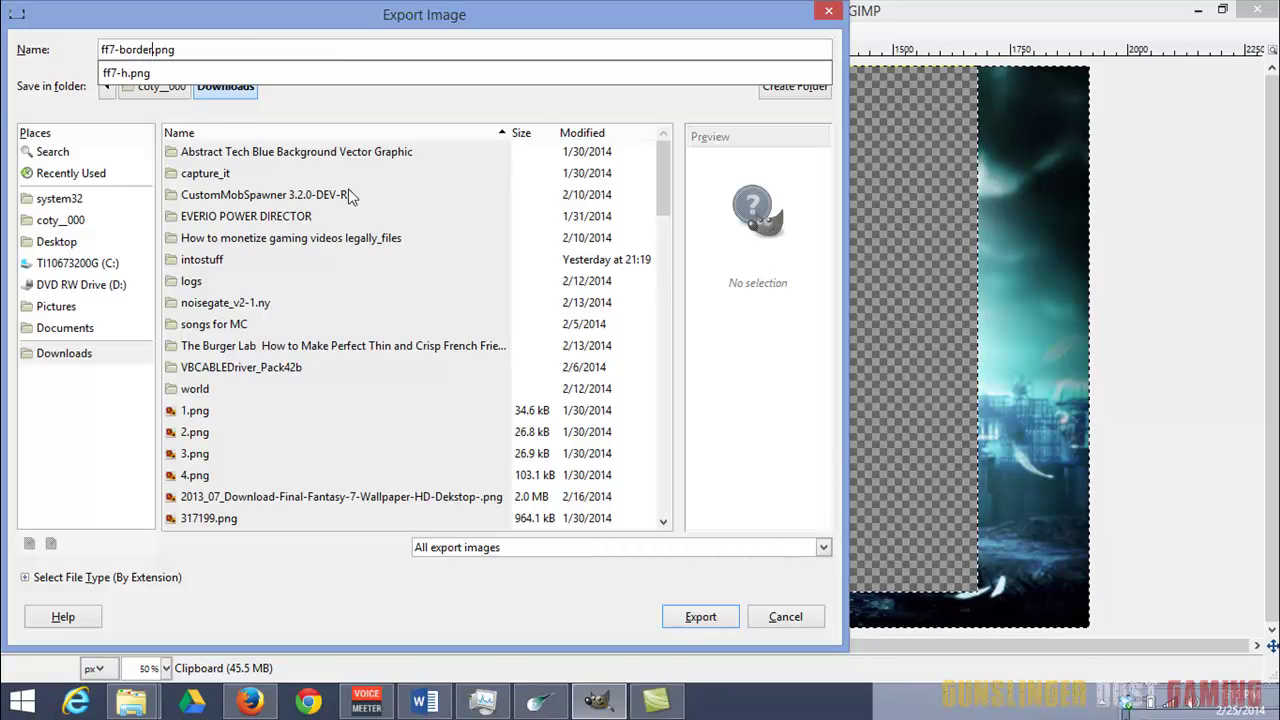
{"action": "left_click", "coordinate": [716, 621]}
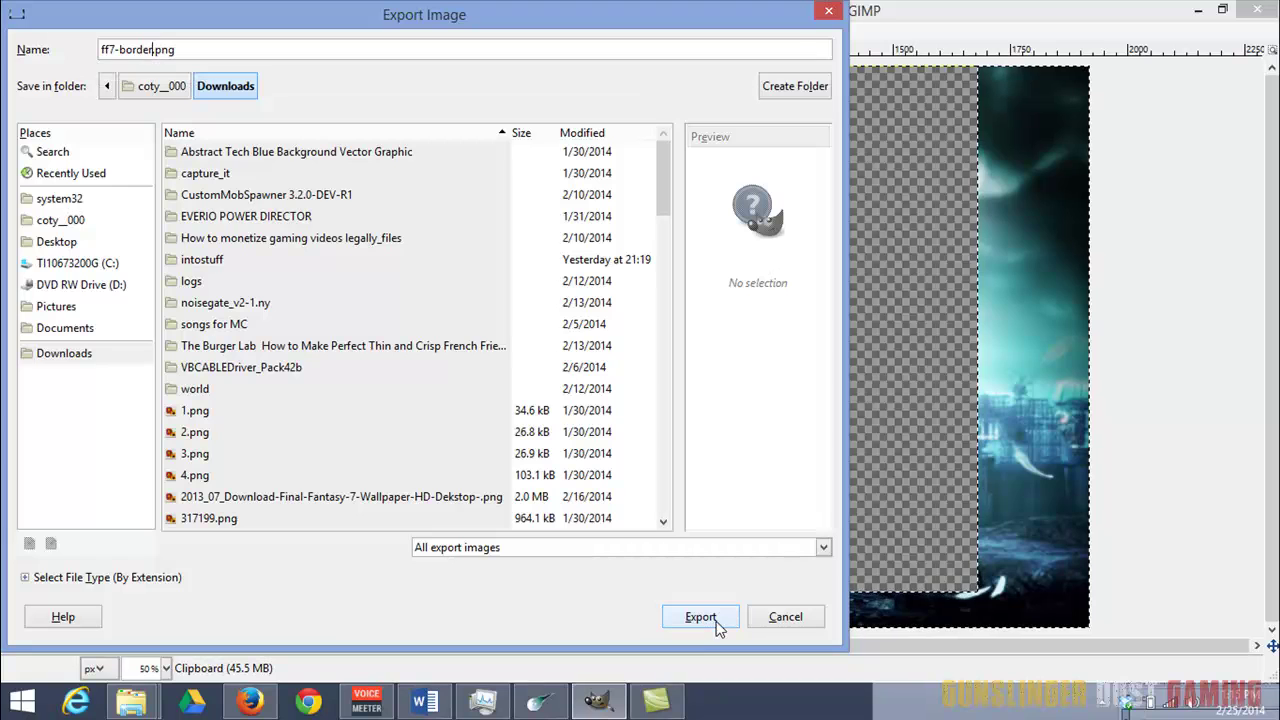
{"action": "left_click", "coordinate": [710, 617]}
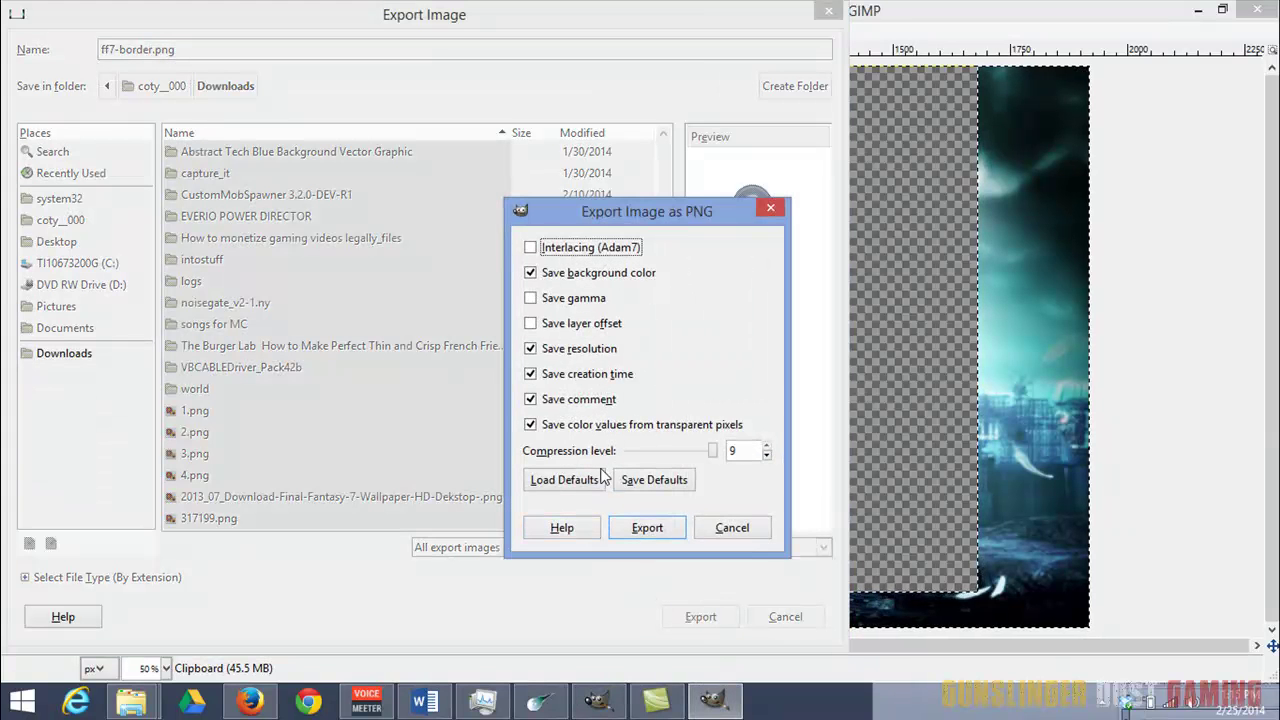
{"action": "left_click", "coordinate": [653, 526]}
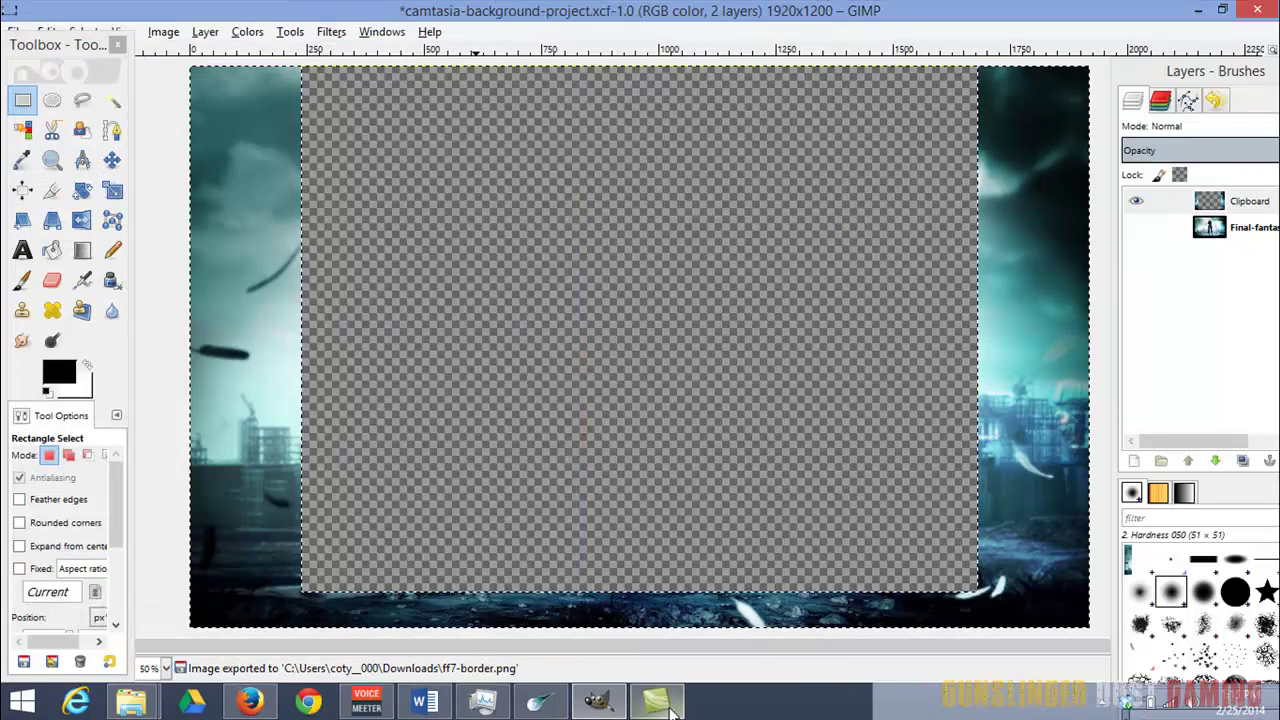
{"action": "left_click", "coordinate": [670, 708]}
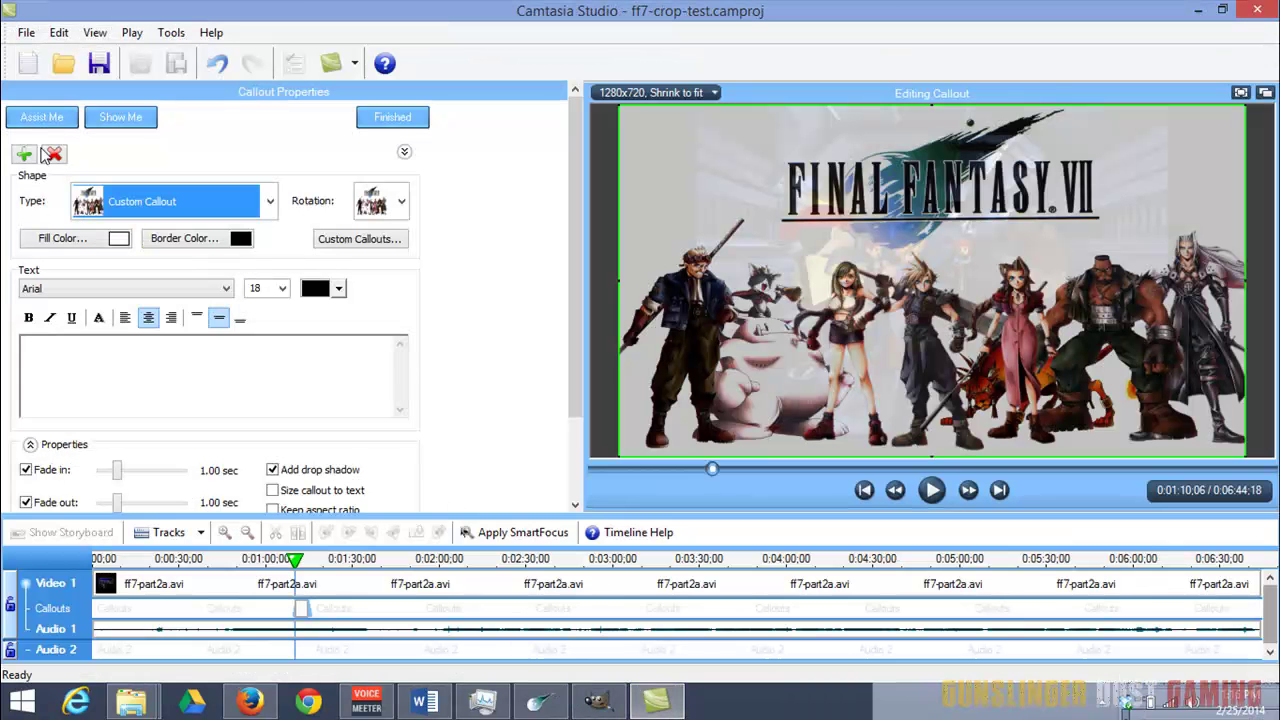
Add ff7-border.png from Downloads as a custom callout image and close the Custom Callout Manager
{"action": "left_click", "coordinate": [268, 204]}
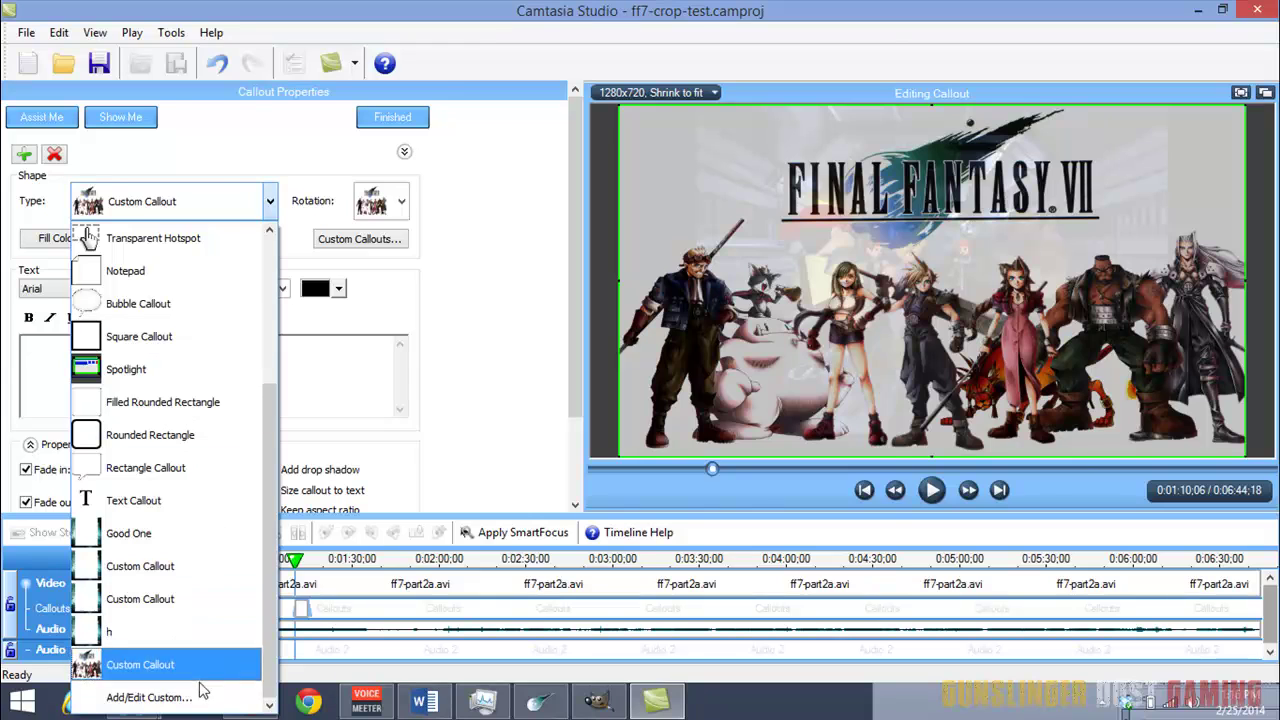
{"action": "left_click", "coordinate": [150, 697]}
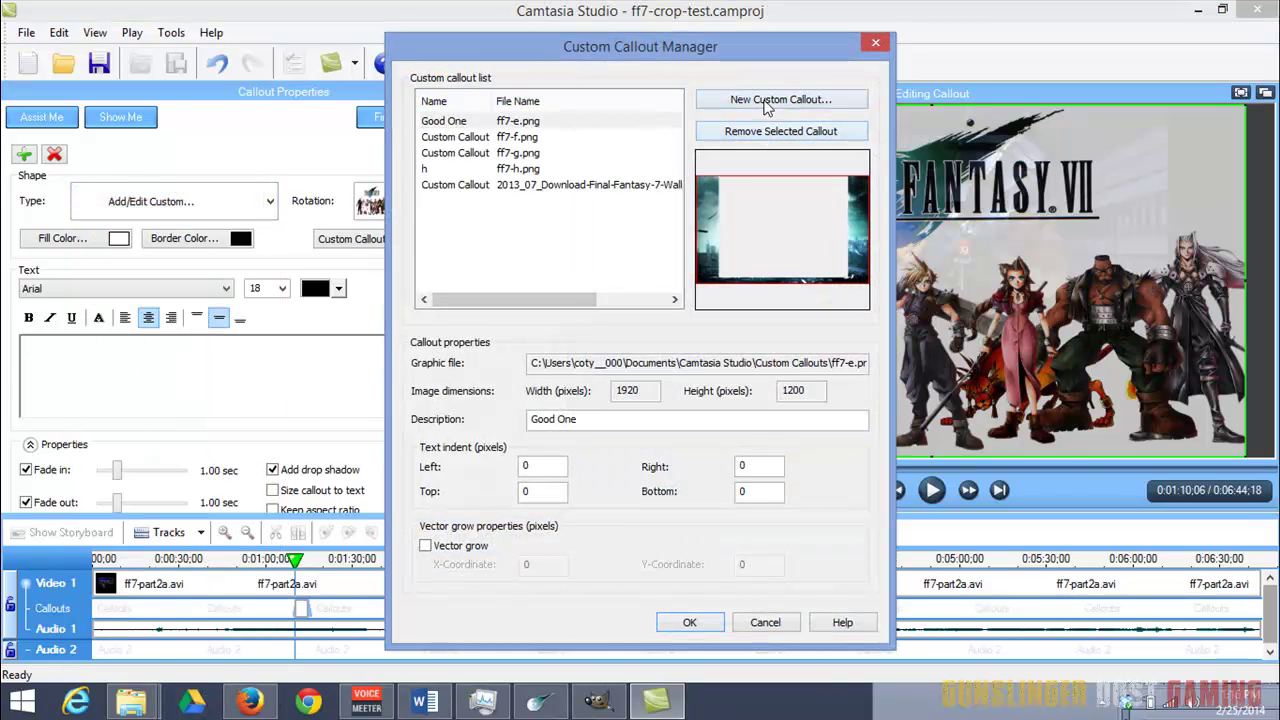
{"action": "left_click", "coordinate": [766, 104]}
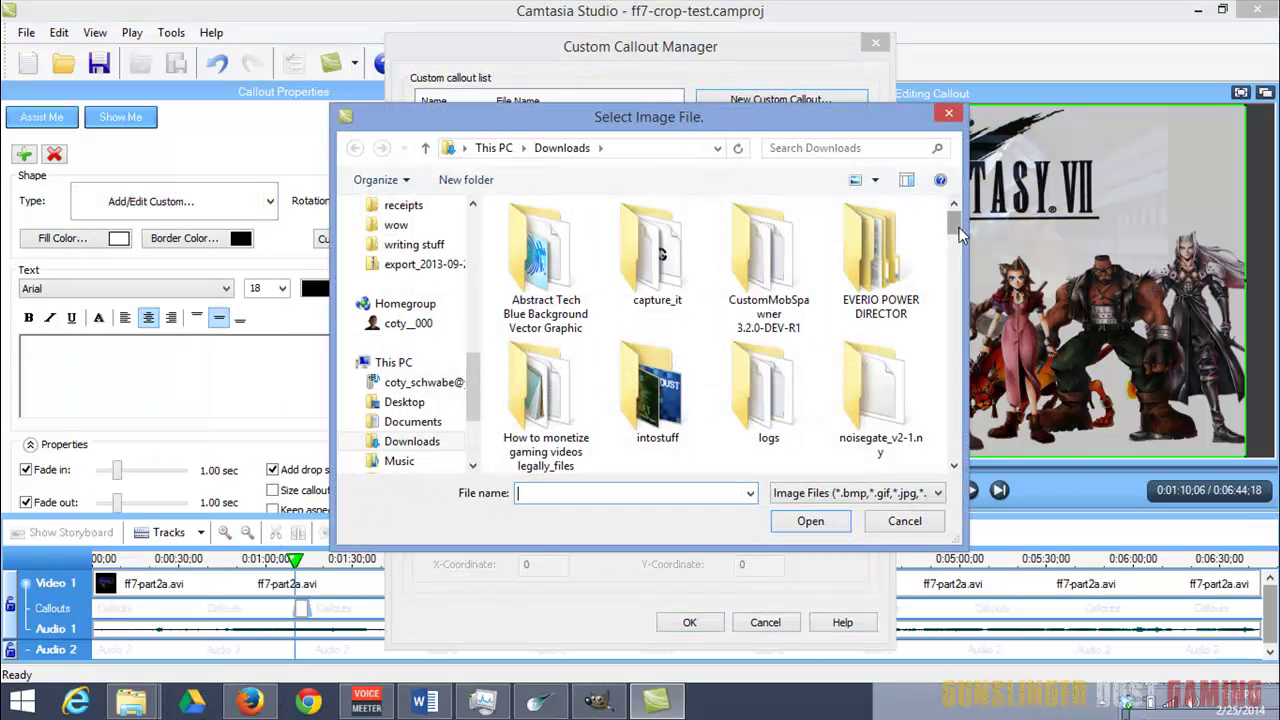
{"action": "left_click_drag", "start_coordinate": [957, 227], "coordinate": [965, 385]}
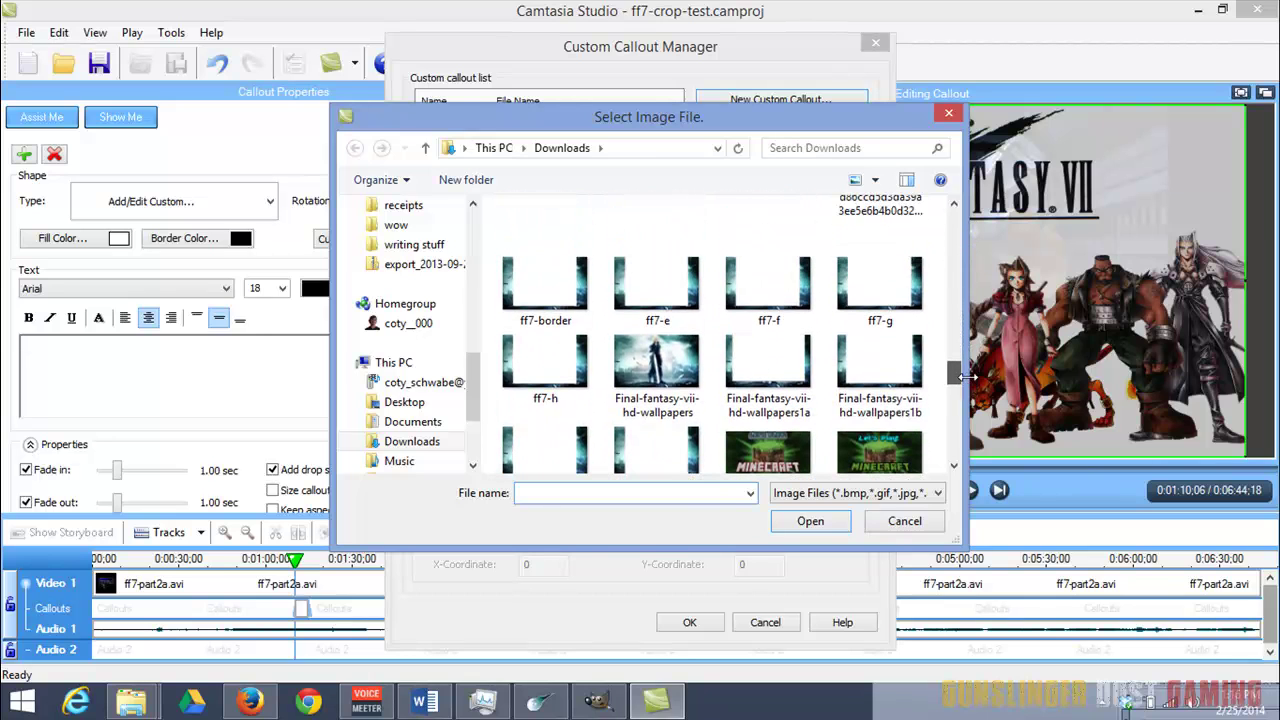
{"action": "double_click", "coordinate": [553, 300]}
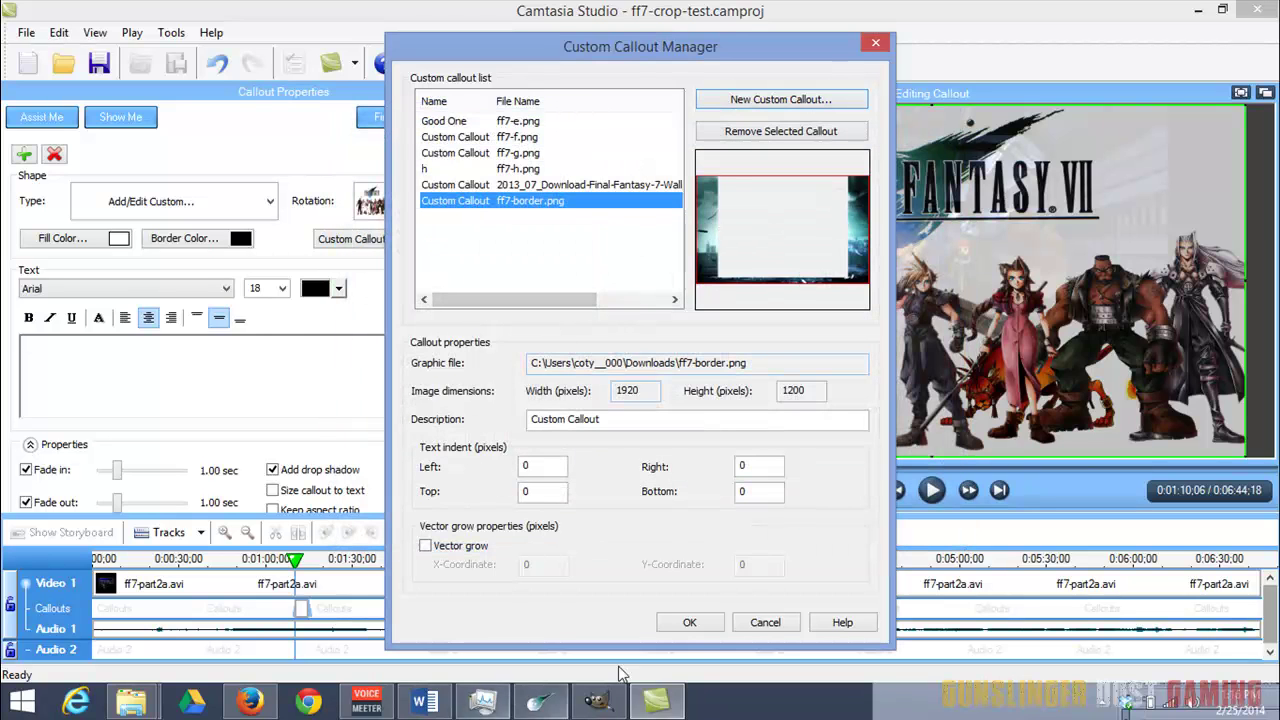
{"action": "left_click", "coordinate": [689, 622]}
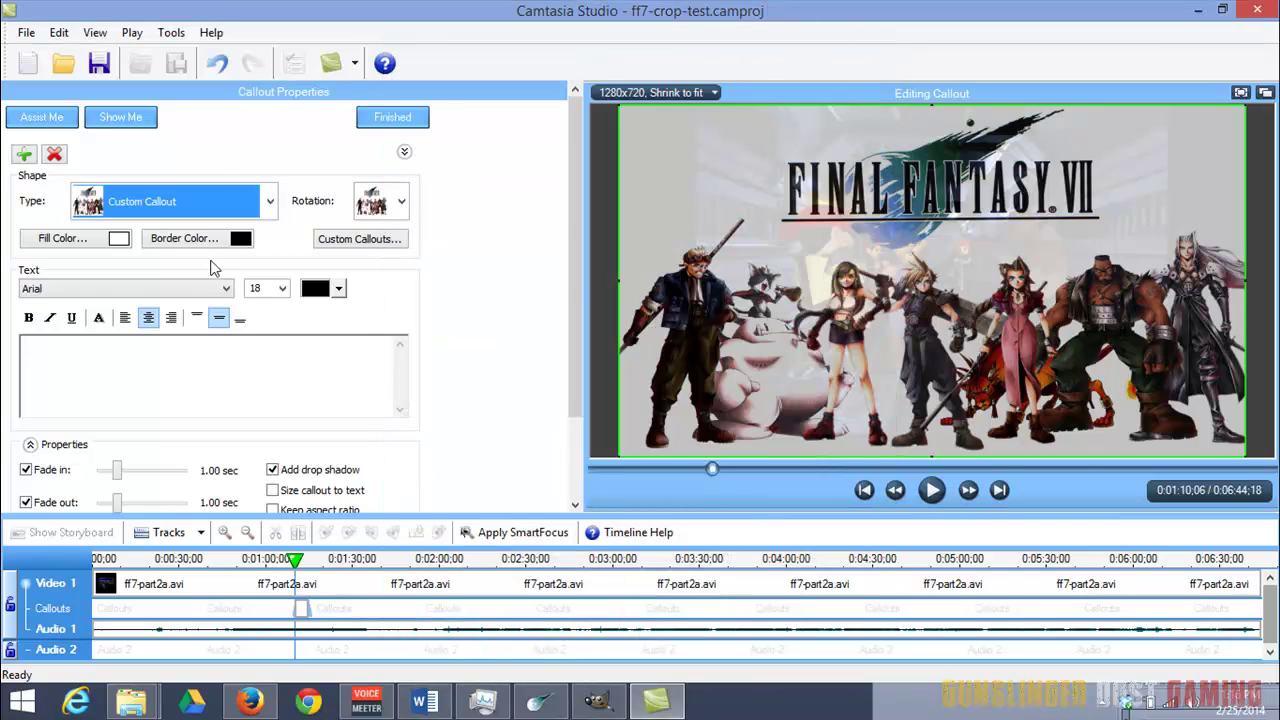
Set the callout type to the new border image, then change it to the Good One shape
{"action": "left_click", "coordinate": [269, 201]}
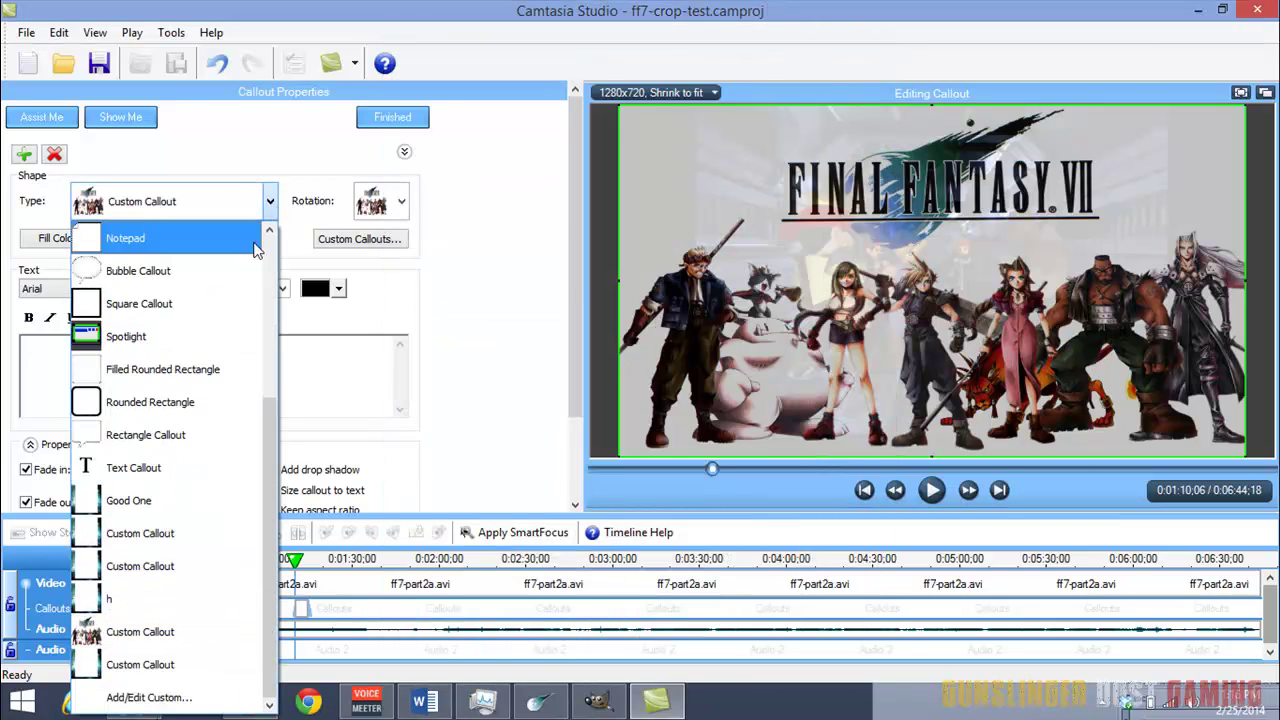
{"action": "left_click", "coordinate": [185, 661]}
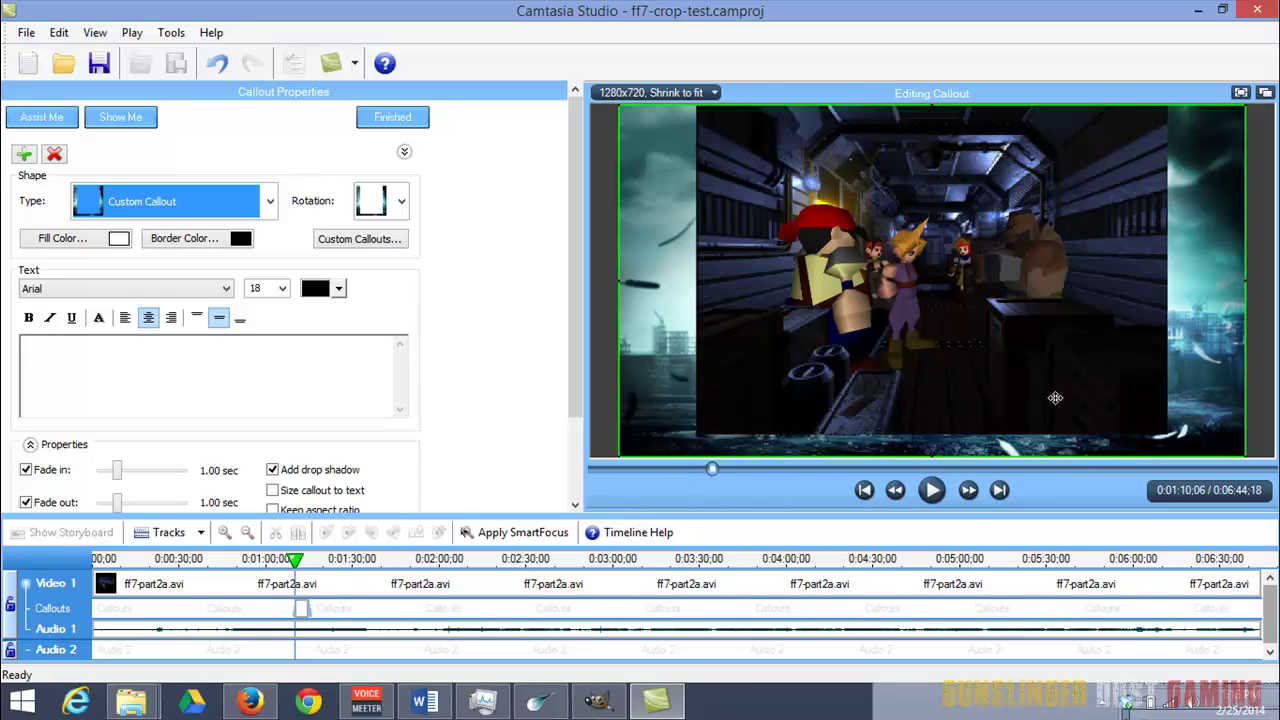
{"action": "left_click", "coordinate": [270, 201]}
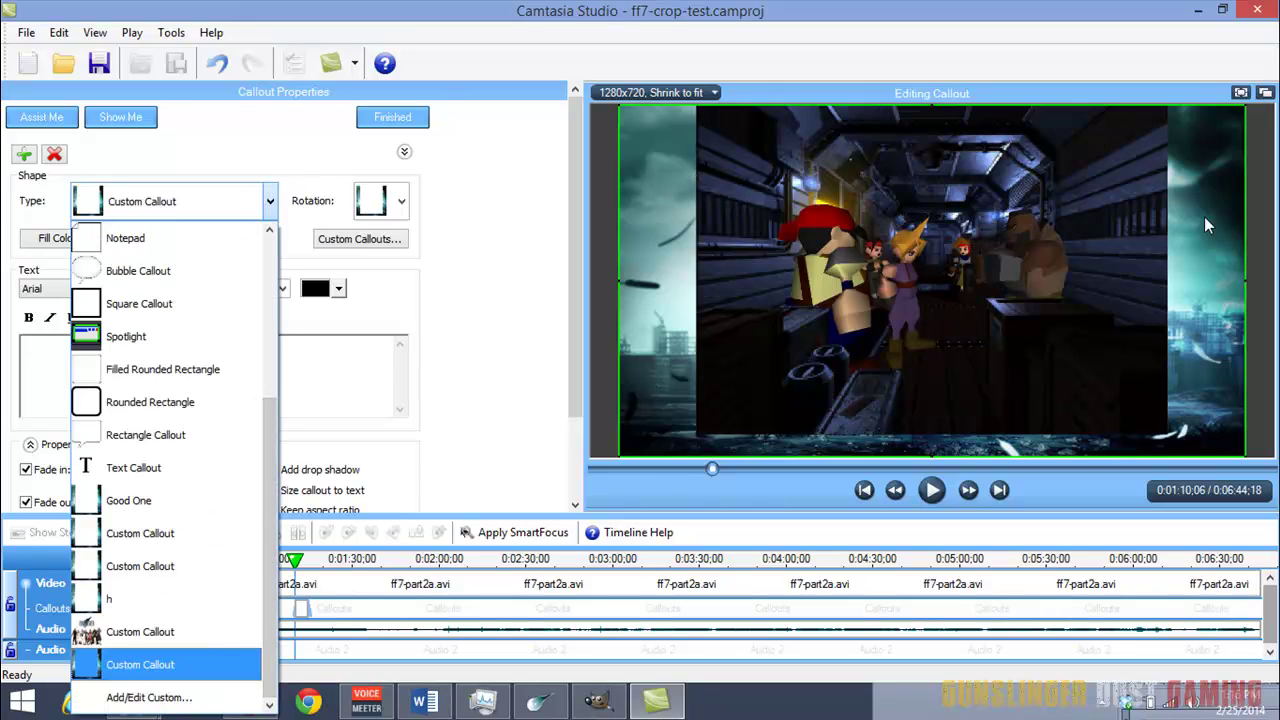
{"action": "left_click", "coordinate": [124, 500]}
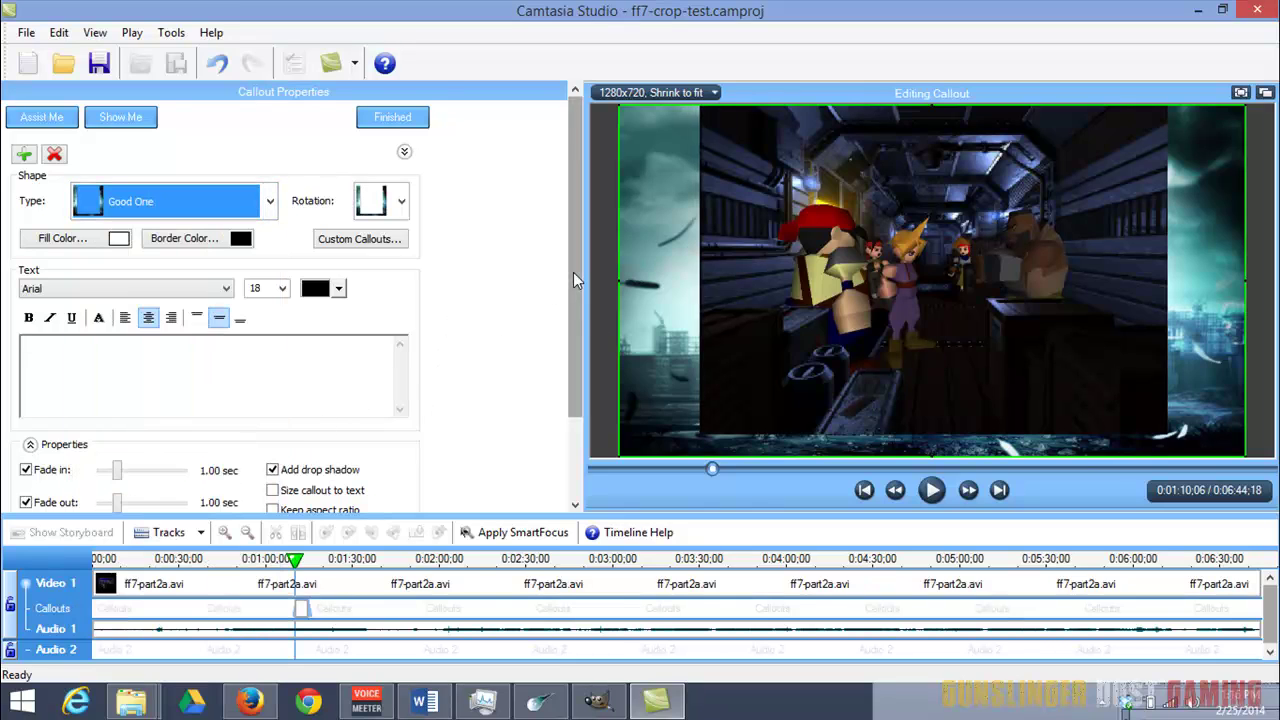
Turn off the callout's drop shadow, fade in and fade out, and set its opacity to 21%
{"action": "scroll", "coordinate": [573, 272], "scroll_direction": "down", "scroll_amount": 2}
{"action": "left_click", "coordinate": [273, 363]}
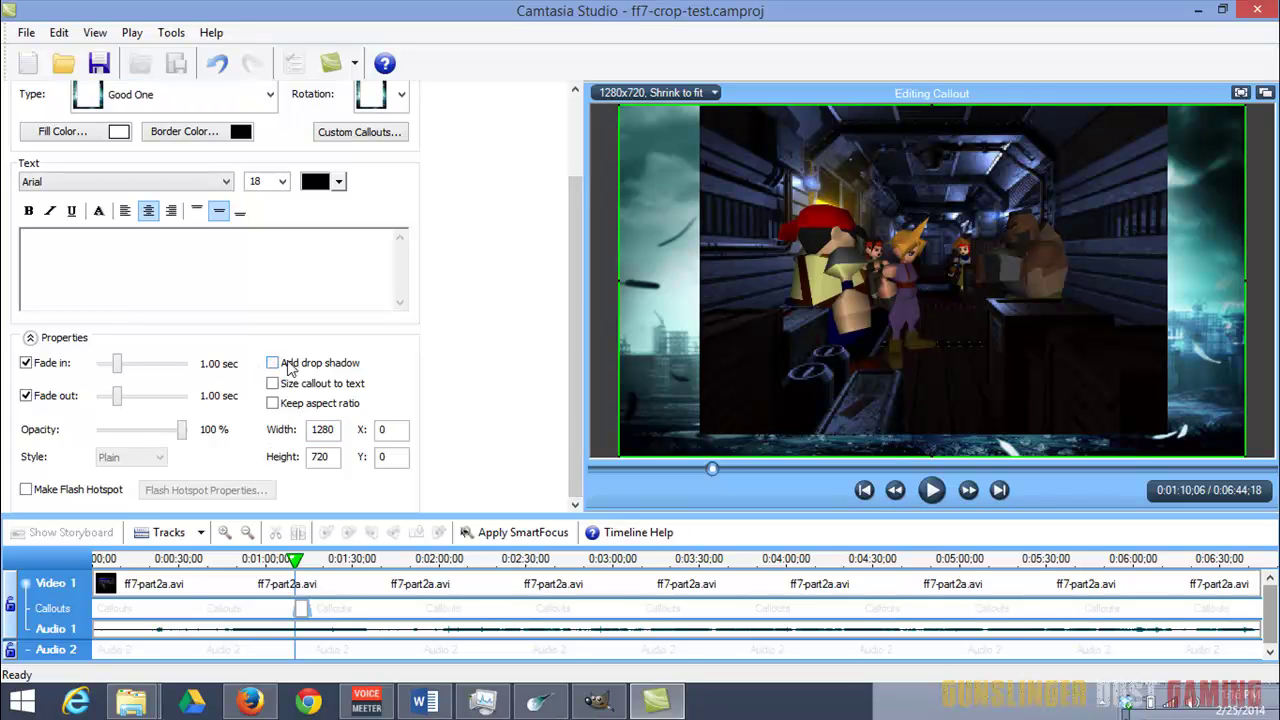
{"action": "left_click", "coordinate": [26, 363]}
{"action": "left_click", "coordinate": [26, 396]}
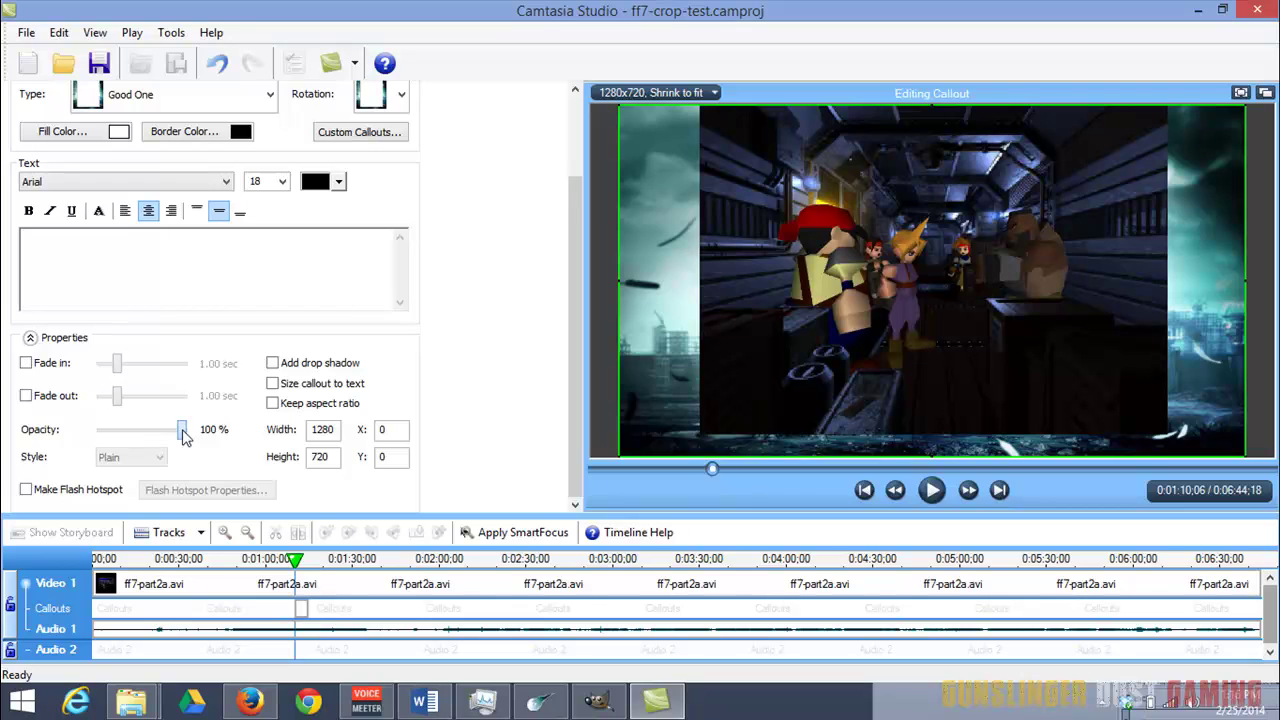
{"action": "left_click_drag", "start_coordinate": [180, 431], "coordinate": [117, 438]}
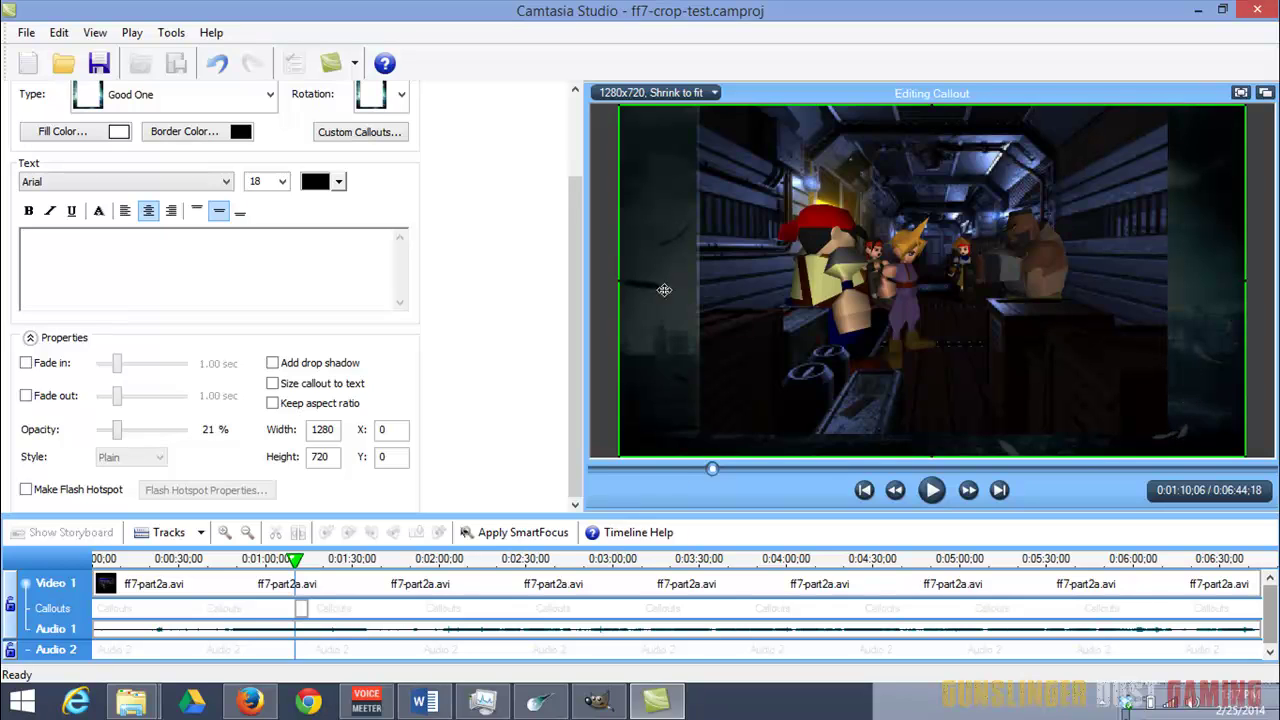
In GIMP, undo back to the single wallpaper layer, removing the pasted Clipboard layer
{"action": "left_click", "coordinate": [598, 704]}
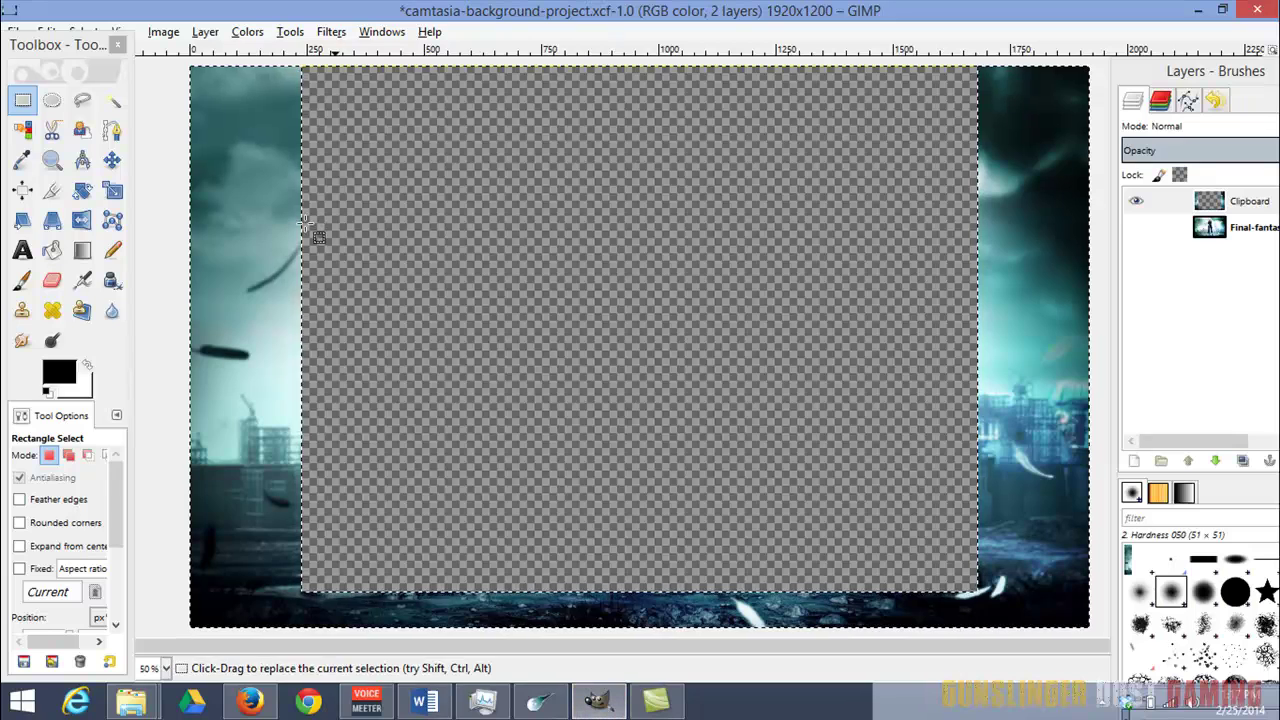
{"action": "left_click", "coordinate": [46, 31]}
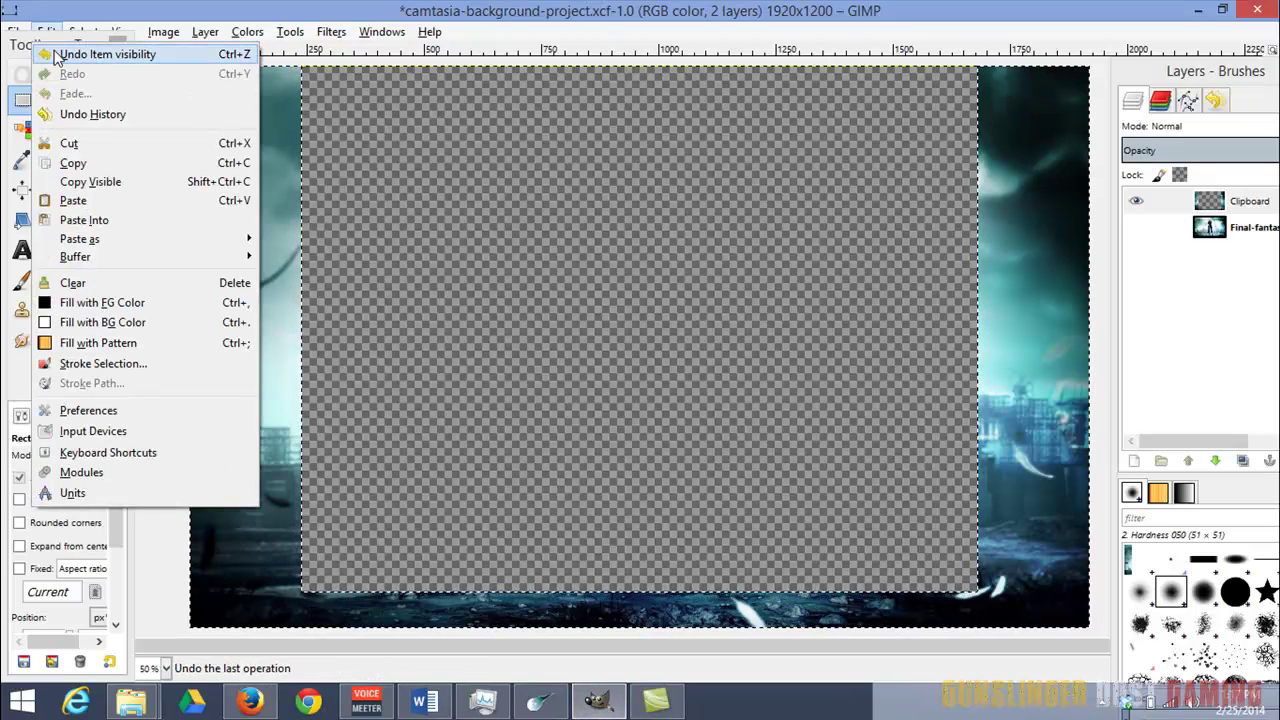
{"action": "left_click", "coordinate": [56, 55]}
{"action": "left_click", "coordinate": [48, 31]}
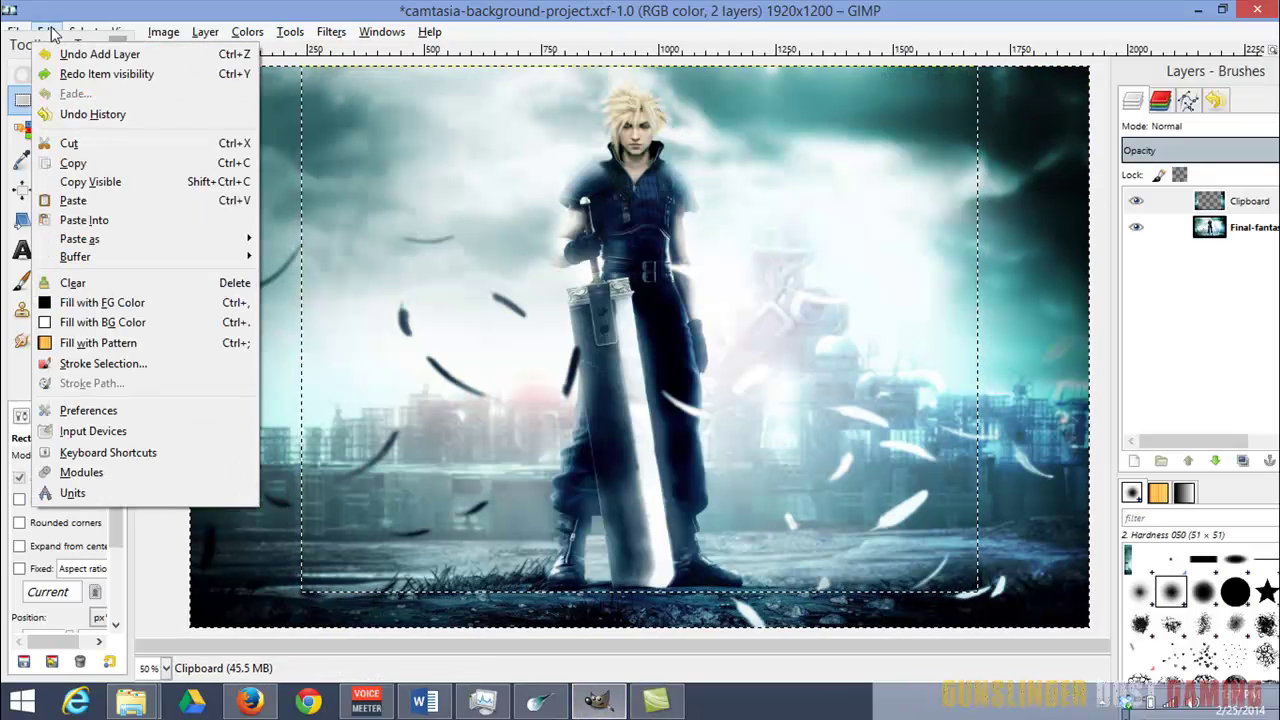
{"action": "left_click", "coordinate": [62, 56]}
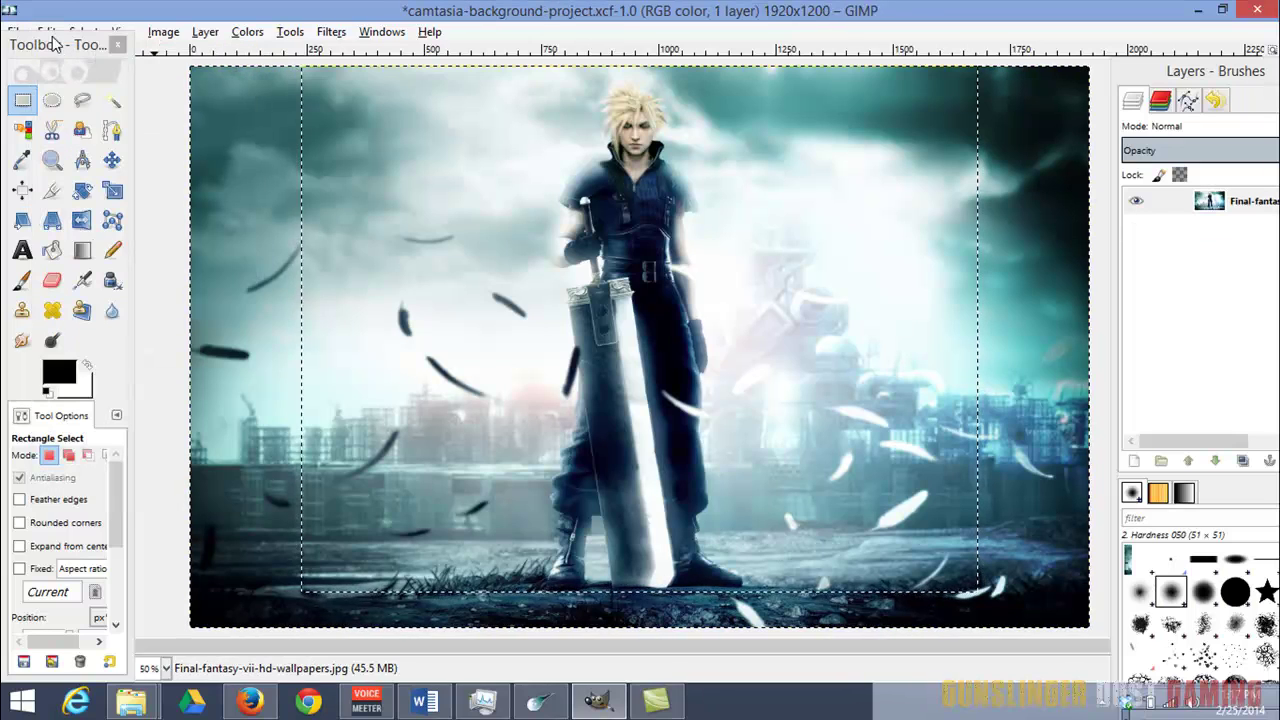
{"action": "left_click", "coordinate": [48, 31]}
{"action": "left_click", "coordinate": [40, 48]}
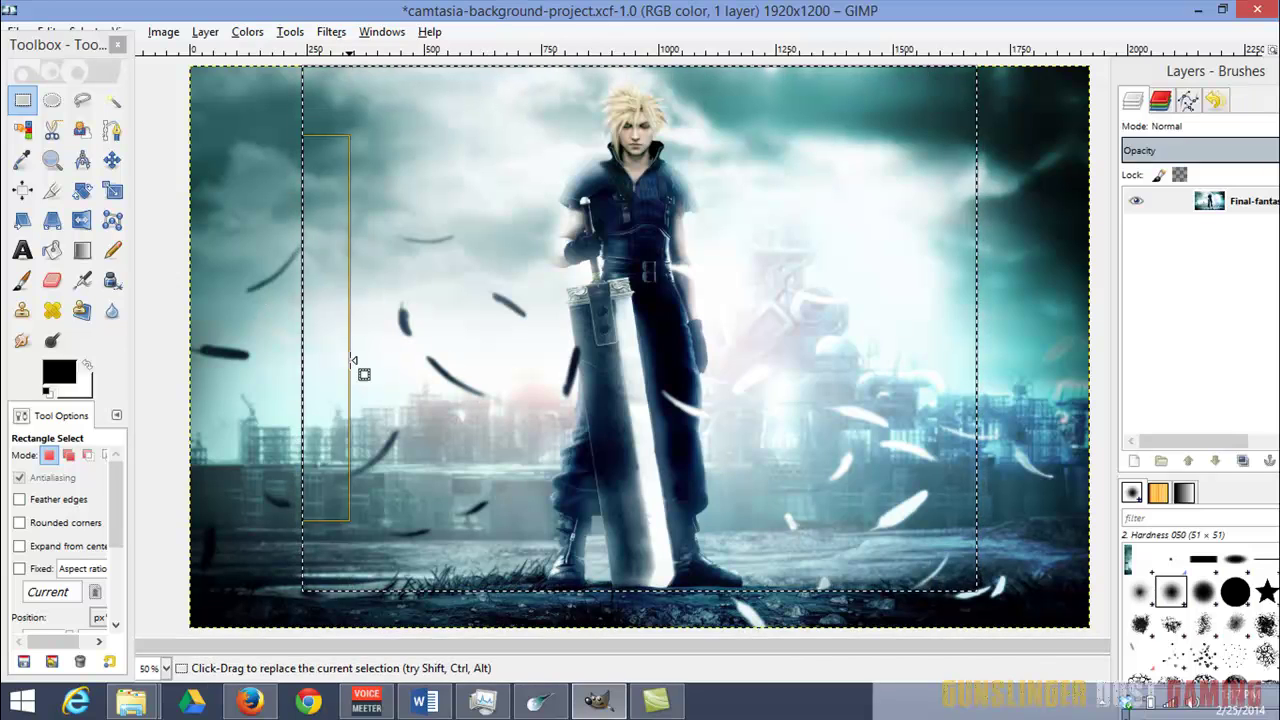
Pull the rectangle selection's left, top and bottom edges inward into a smaller centred frame
{"action": "mouse_move", "coordinate": [346, 366]}
{"action": "left_mouse_down"}
{"action": "mouse_move", "coordinate": [380, 369]}
{"action": "mouse_move", "coordinate": [317, 365]}
{"action": "mouse_move", "coordinate": [443, 380]}
{"action": "mouse_move", "coordinate": [340, 368]}
{"action": "left_mouse_up"}
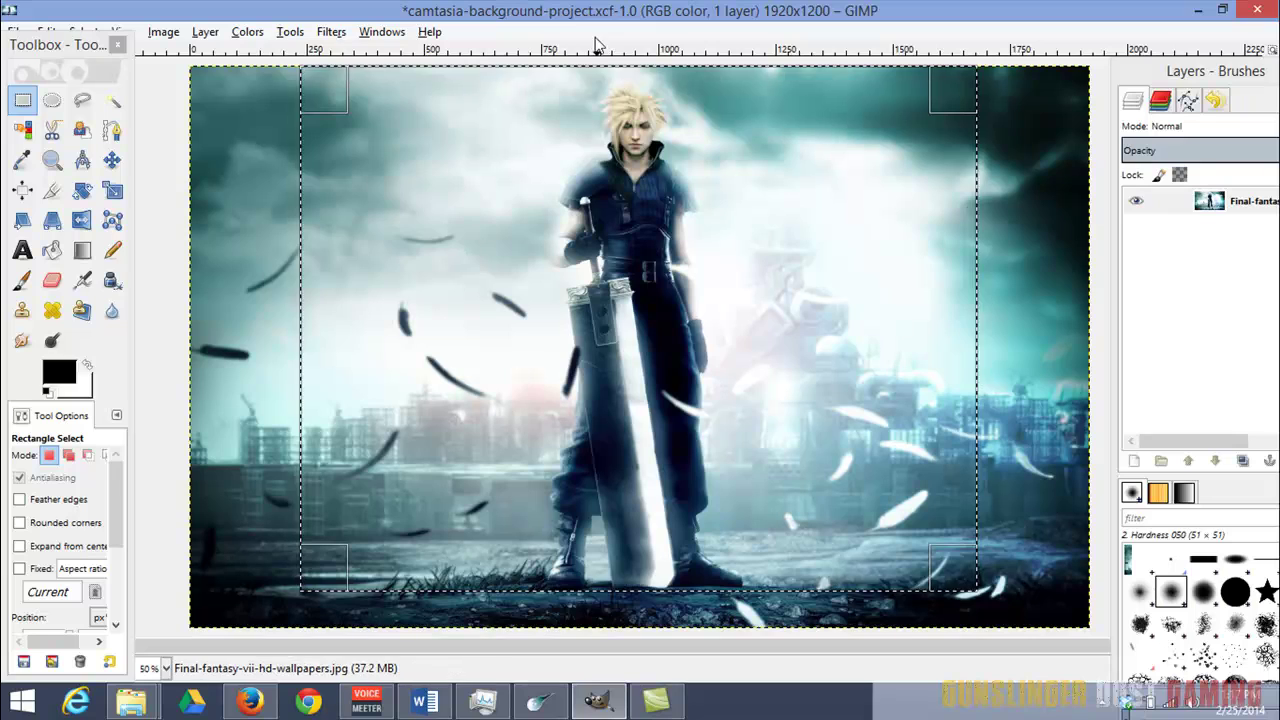
{"action": "left_click_drag", "start_coordinate": [578, 135], "coordinate": [577, 233]}
{"action": "mouse_move", "coordinate": [576, 565]}
{"action": "left_mouse_down"}
{"action": "mouse_move", "coordinate": [576, 592]}
{"action": "mouse_move", "coordinate": [575, 548]}
{"action": "left_mouse_up"}
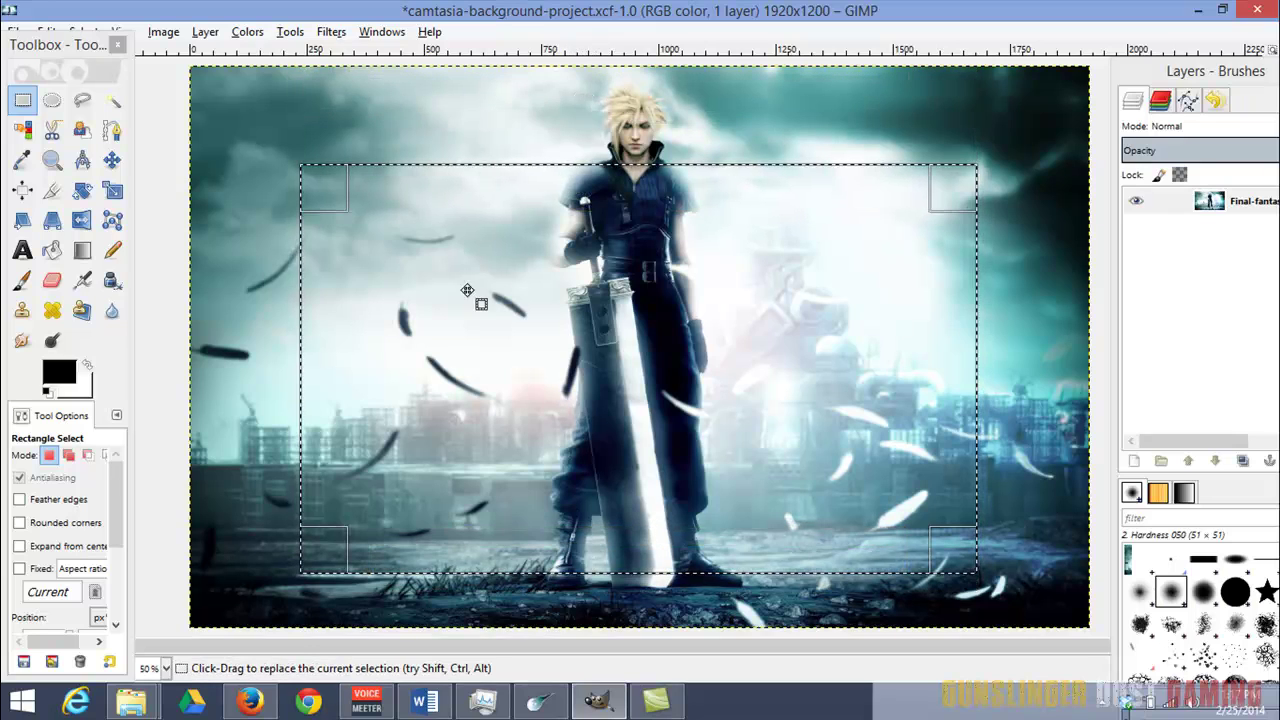
{"action": "left_click_drag", "start_coordinate": [660, 205], "coordinate": [660, 151]}
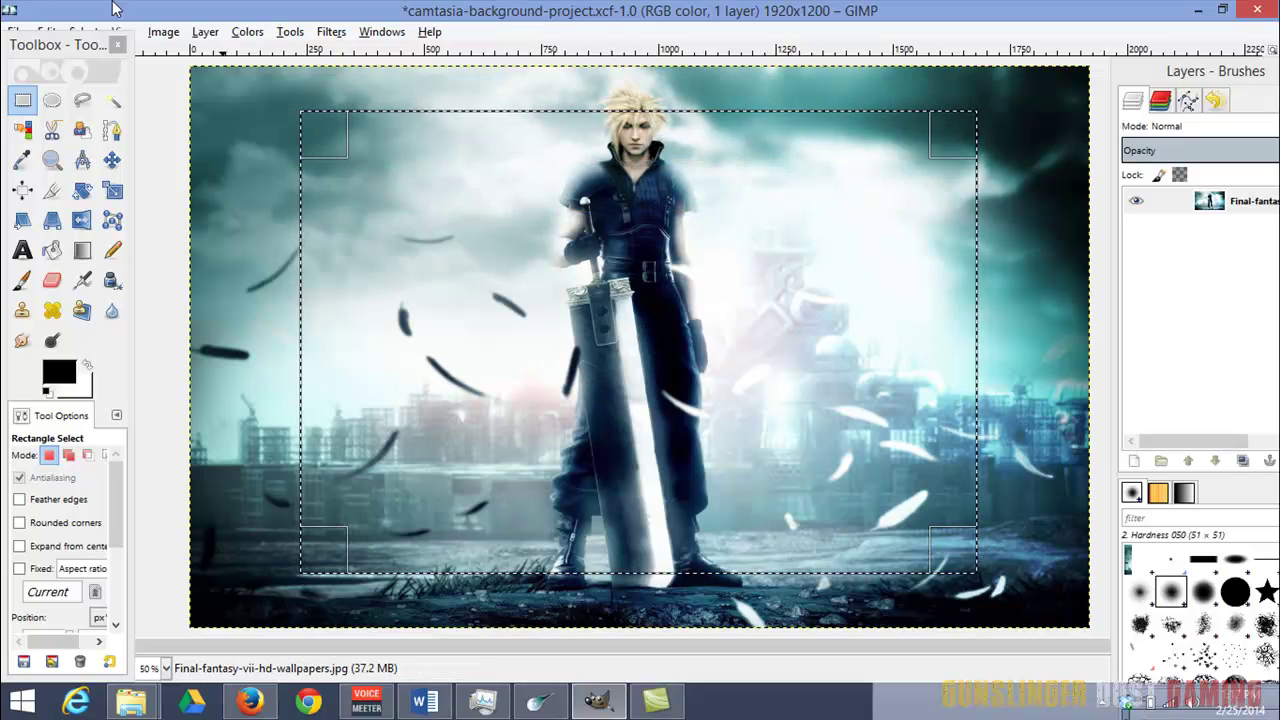
{"action": "left_click", "coordinate": [18, 30]}
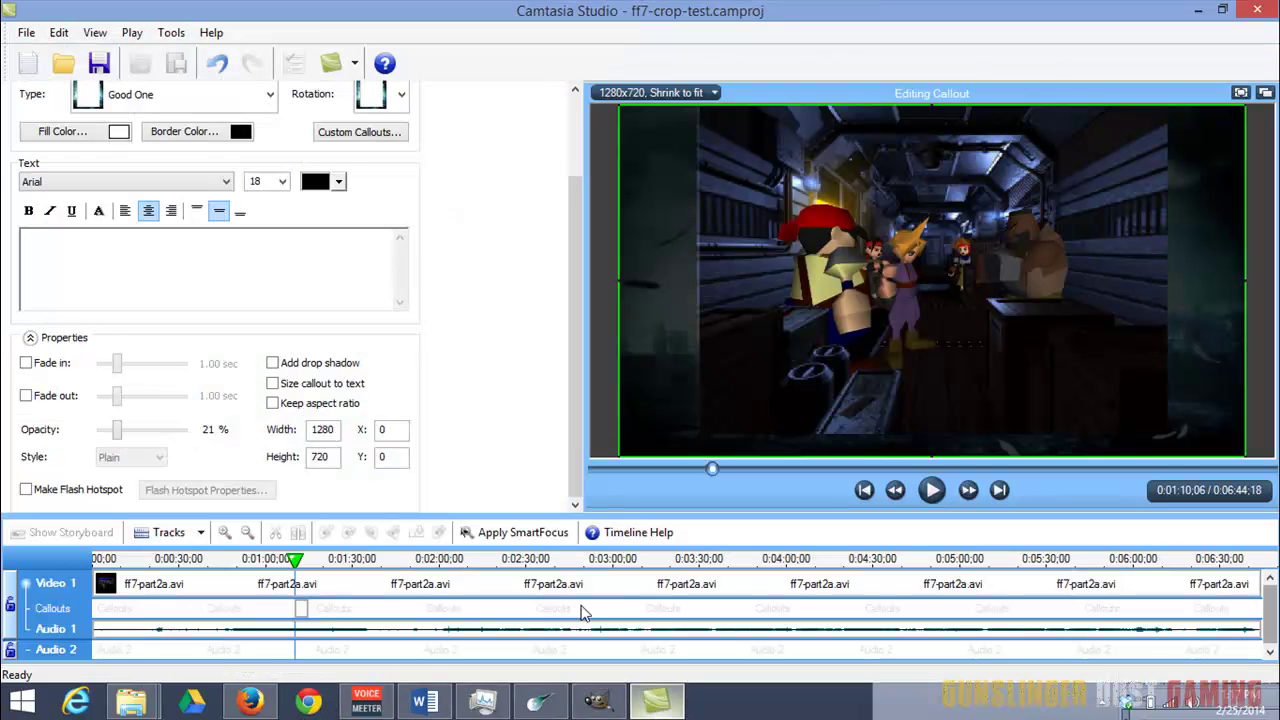
Change the Camtasia callout type to the last Custom Callout border image
{"action": "left_click", "coordinate": [656, 700]}
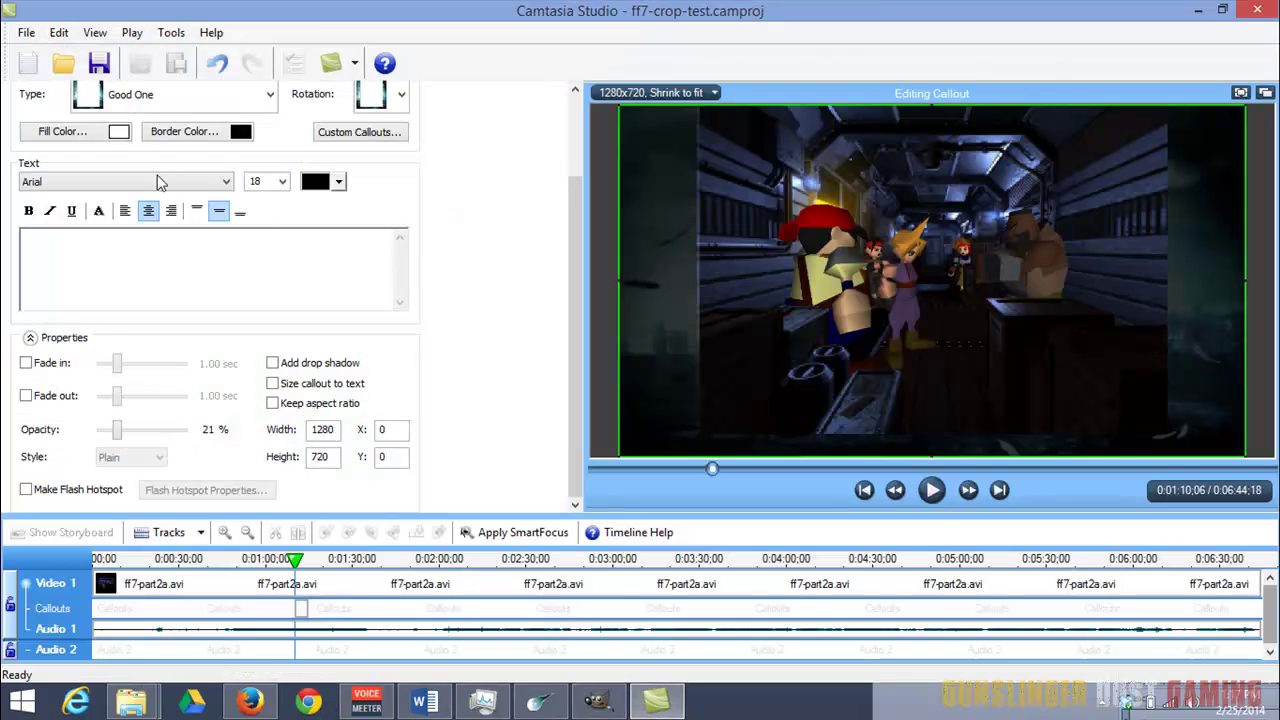
{"action": "left_click", "coordinate": [269, 94]}
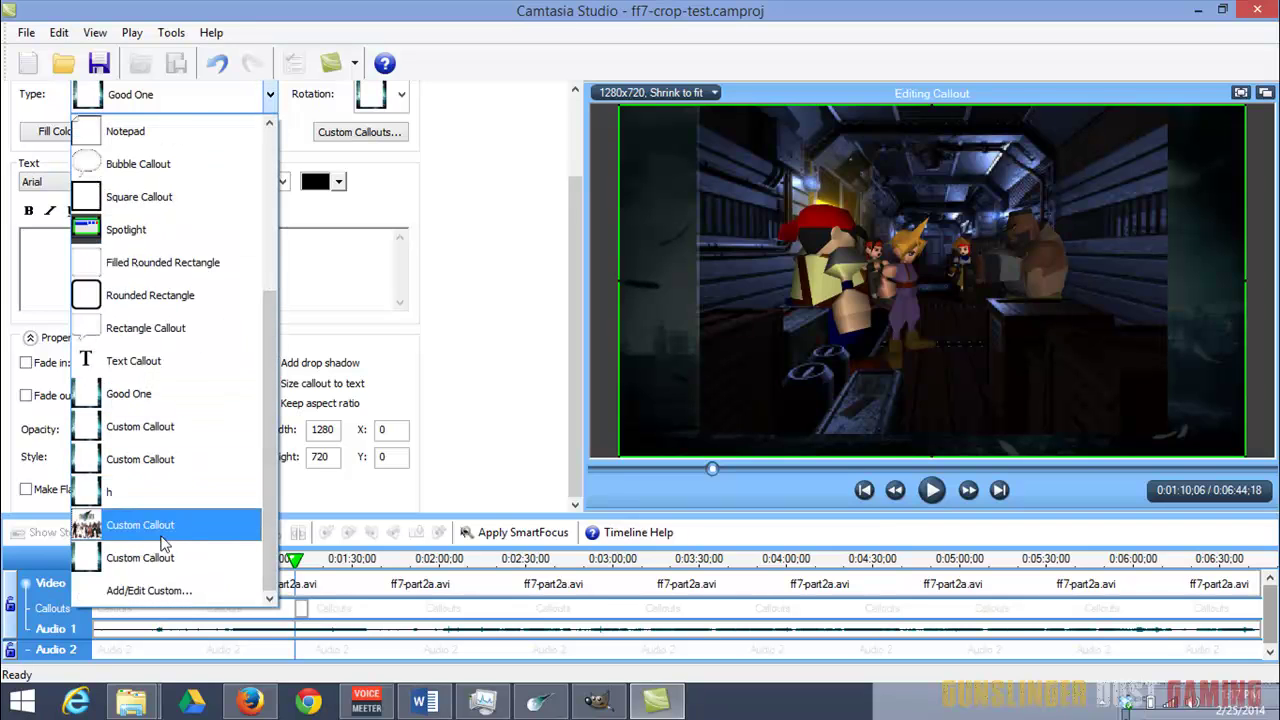
{"action": "left_click", "coordinate": [131, 590]}
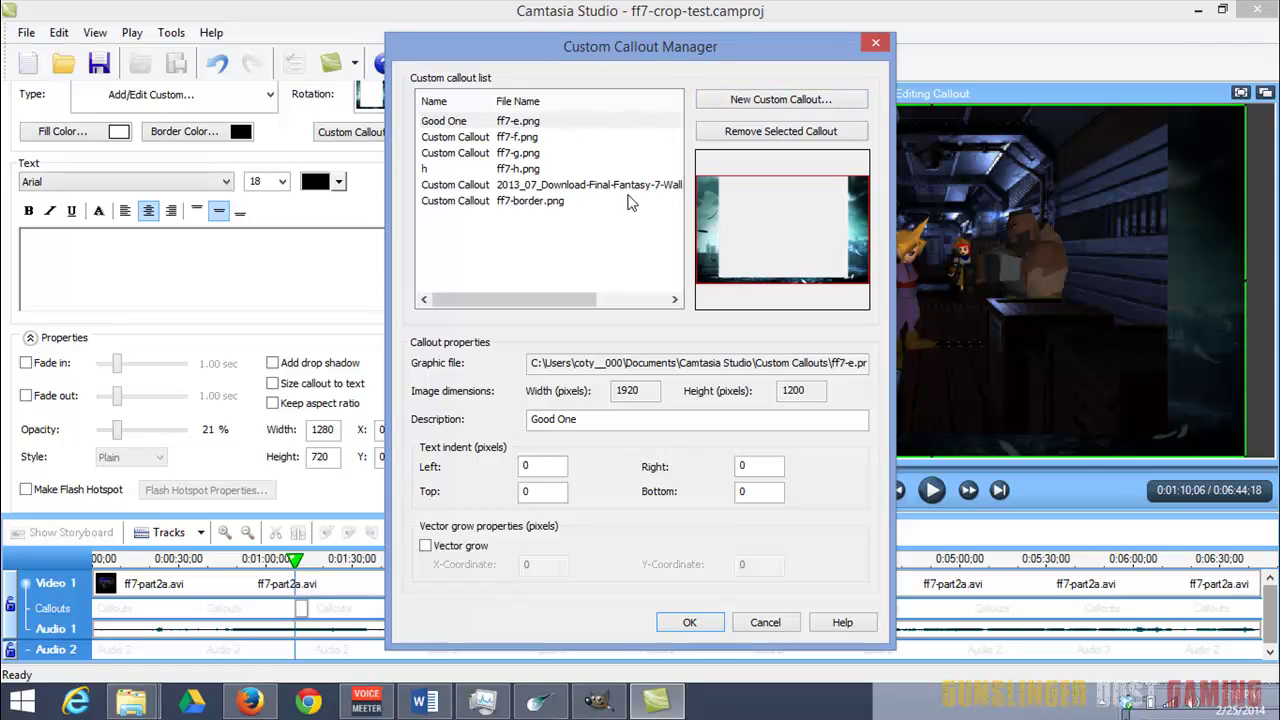
{"action": "left_click", "coordinate": [689, 622]}
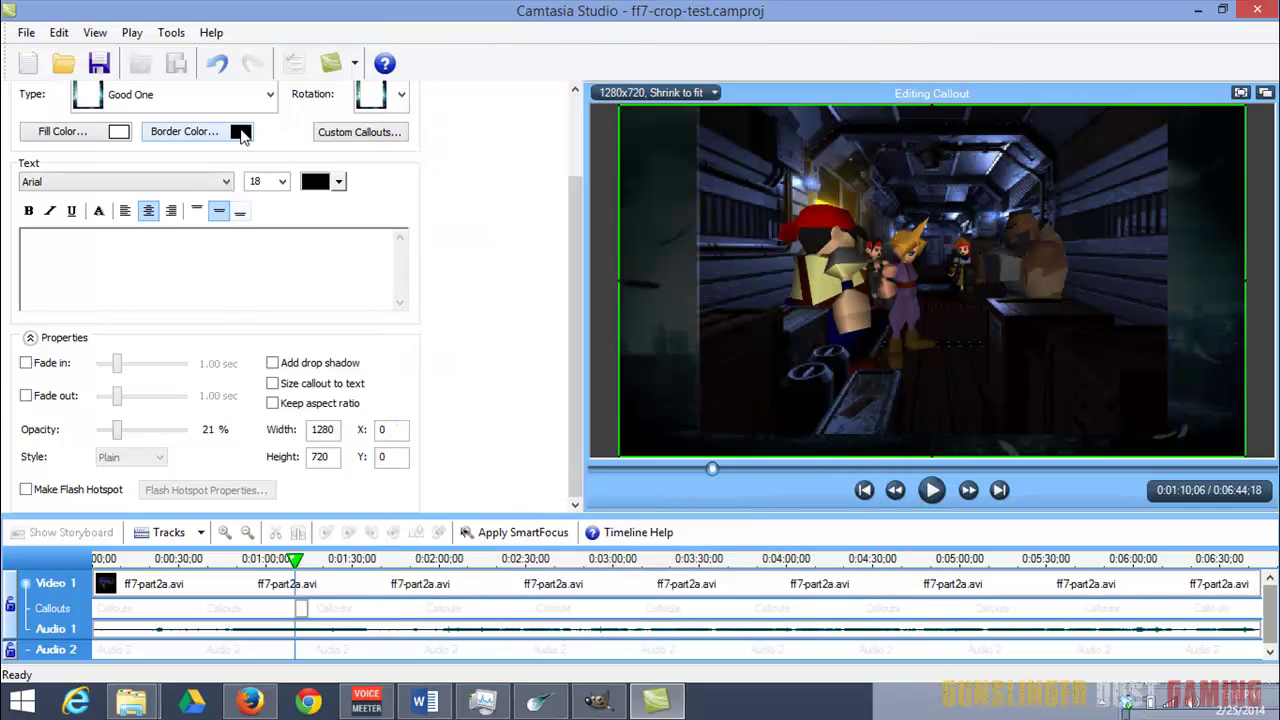
{"action": "left_click", "coordinate": [269, 94]}
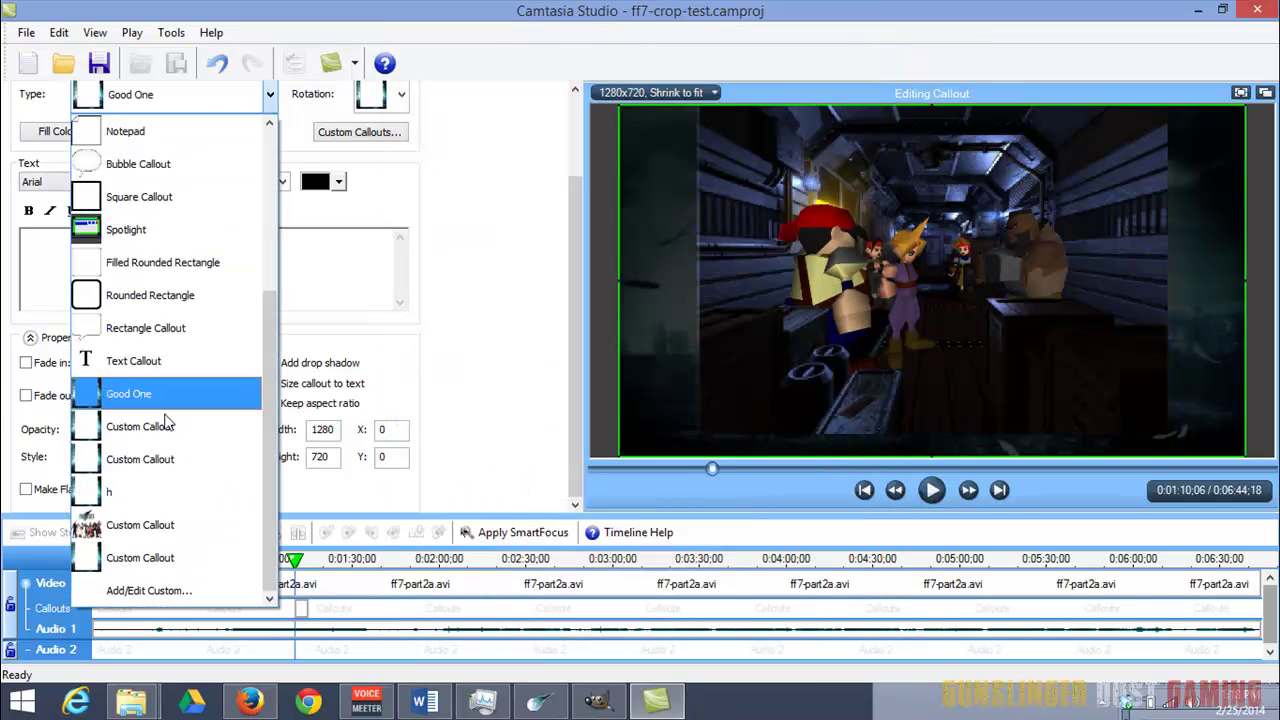
{"action": "left_click", "coordinate": [140, 557]}
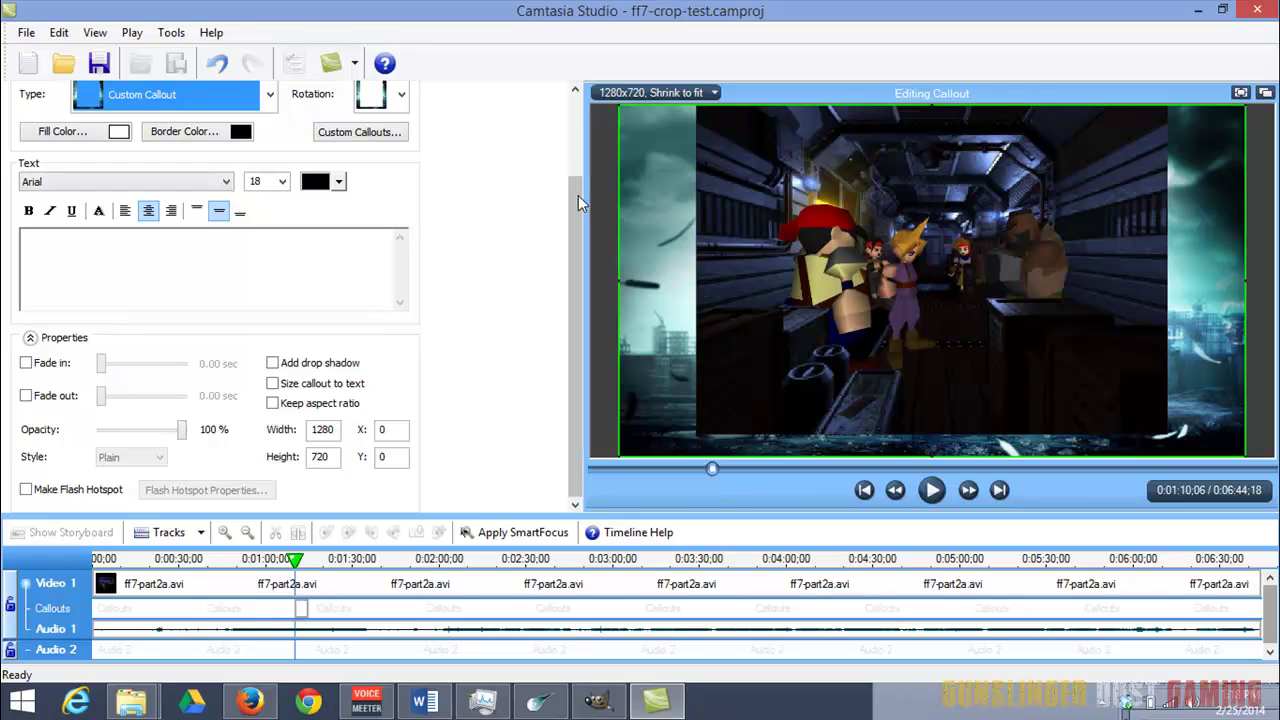
Extend the custom callout on the timeline from the video's start to its end
{"action": "left_click_drag", "start_coordinate": [570, 251], "coordinate": [575, 102]}
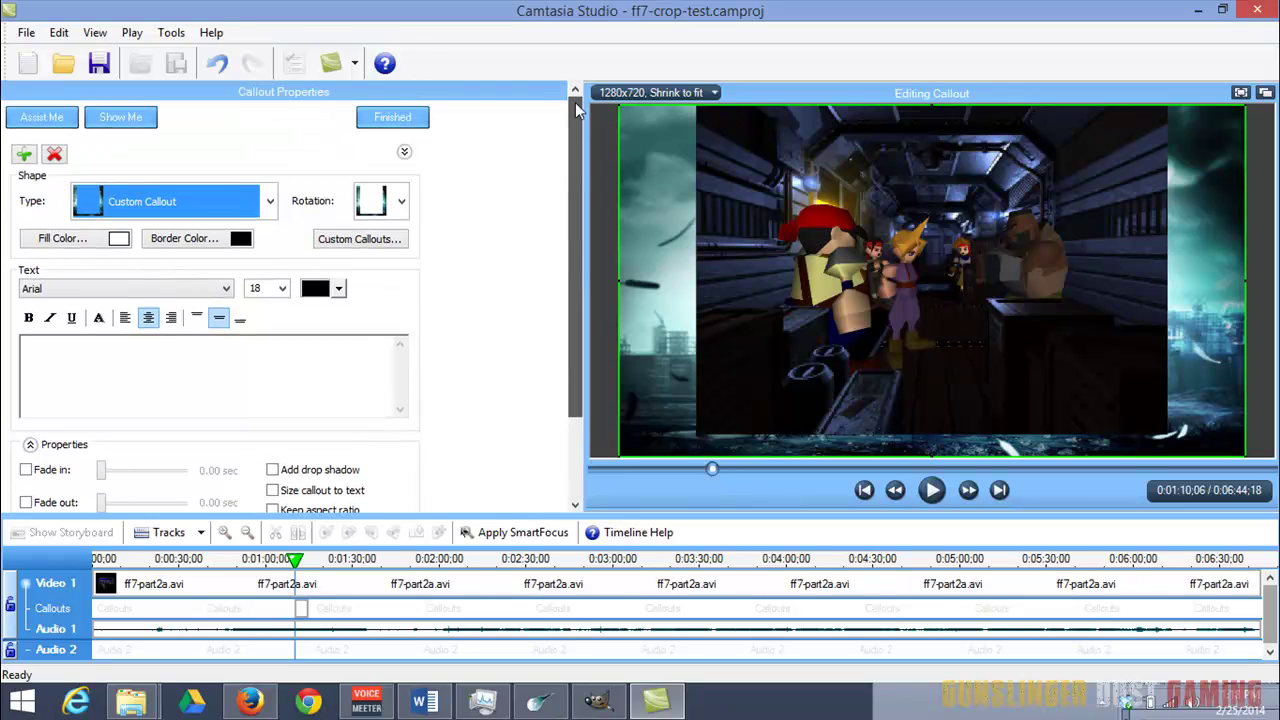
{"action": "left_click", "coordinate": [392, 117]}
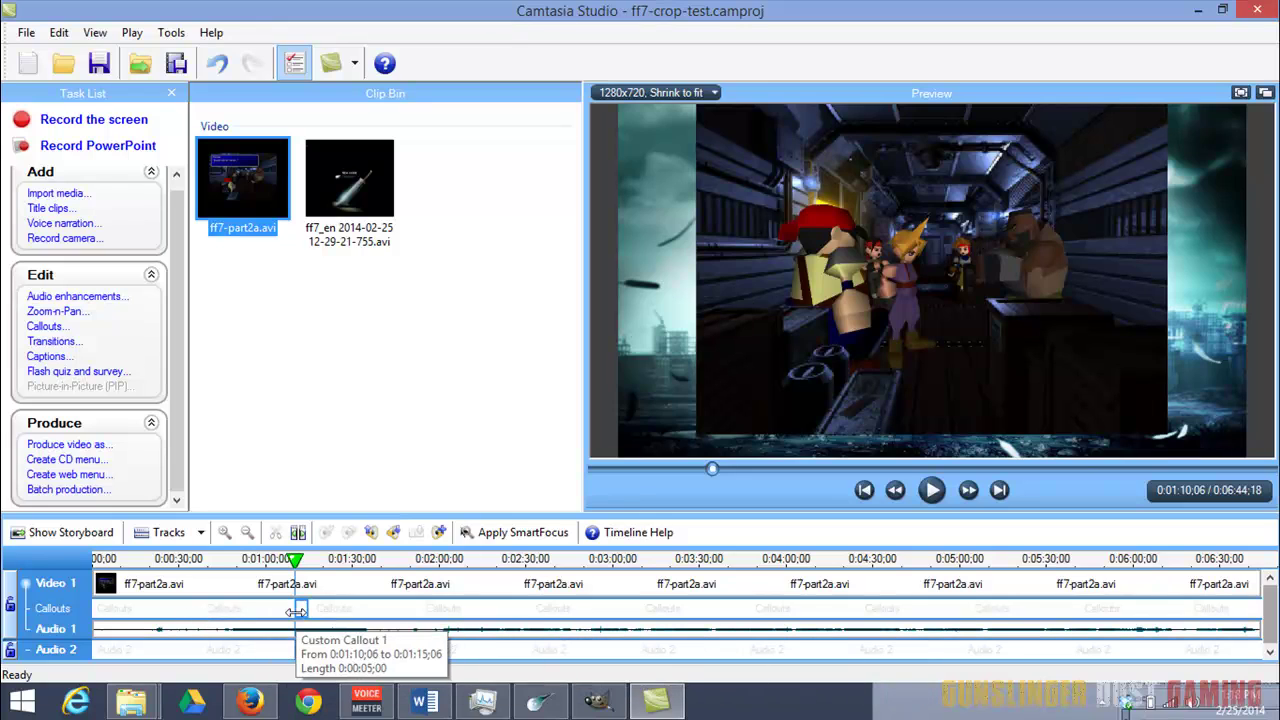
{"action": "left_click_drag", "start_coordinate": [297, 609], "coordinate": [75, 606]}
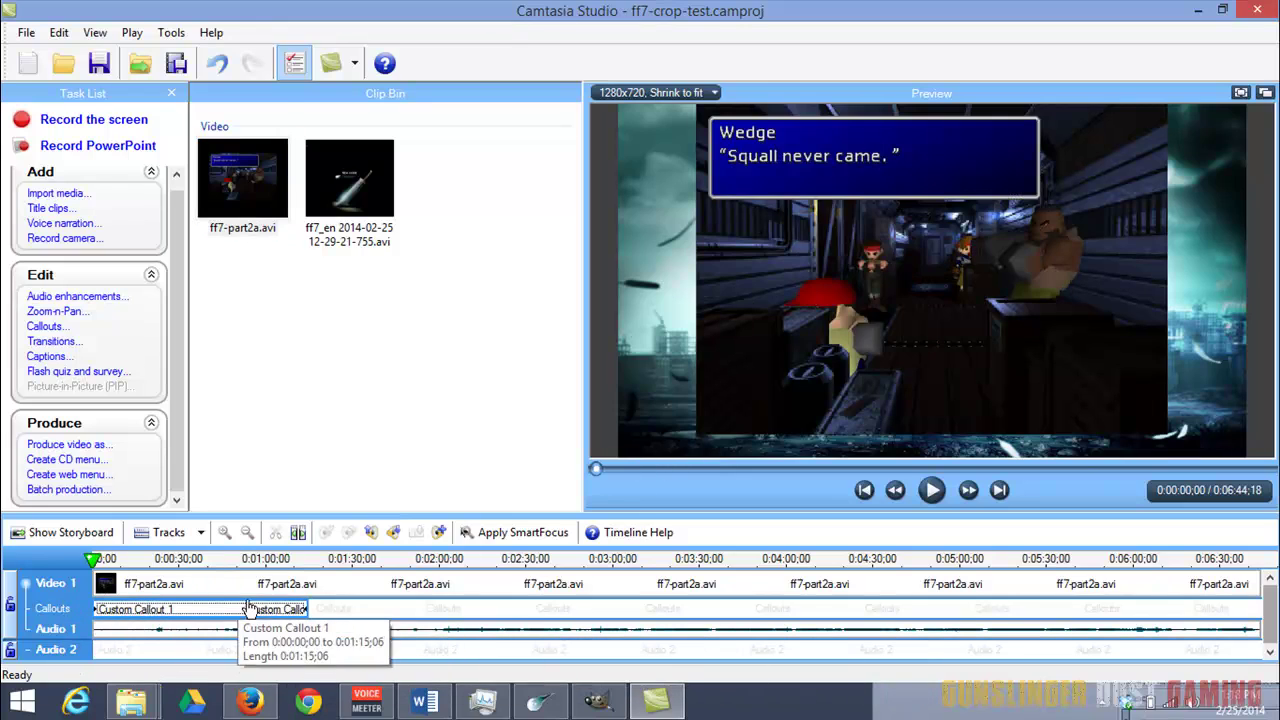
{"action": "left_click_drag", "start_coordinate": [310, 607], "coordinate": [1258, 608]}
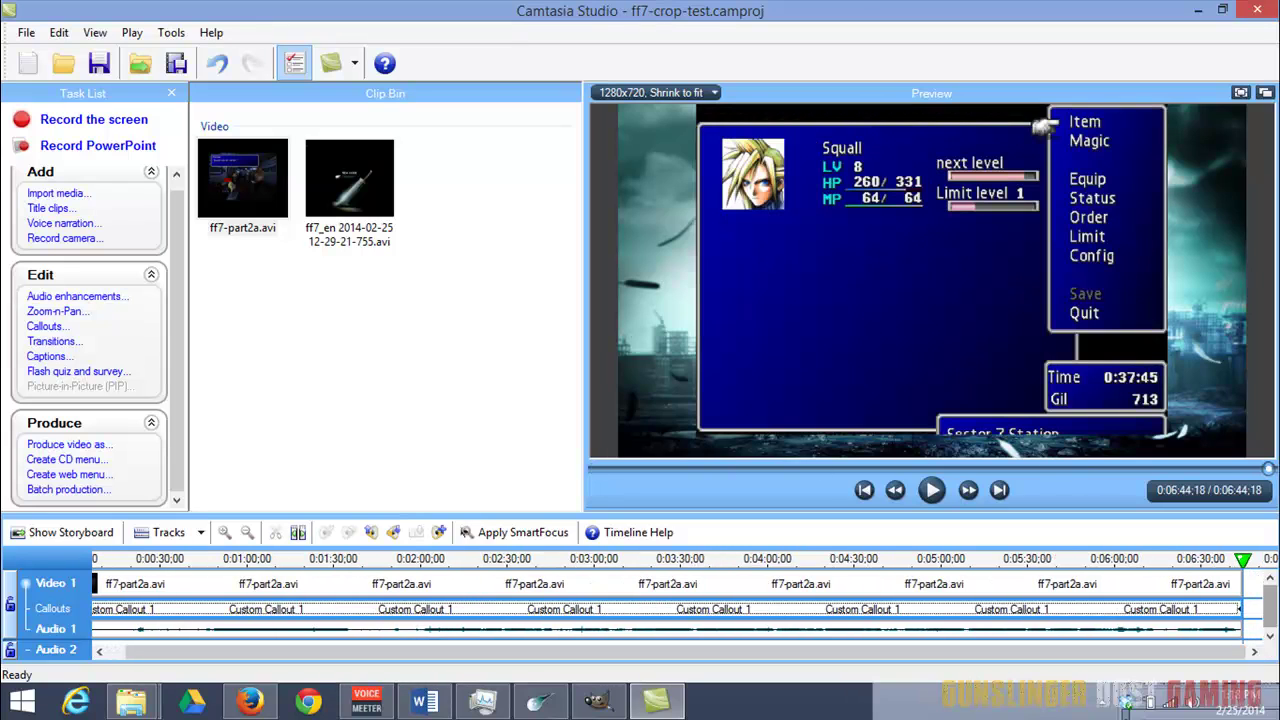
Lower the custom callout's opacity to 49% in Callout Properties
{"action": "double_click", "coordinate": [160, 609]}
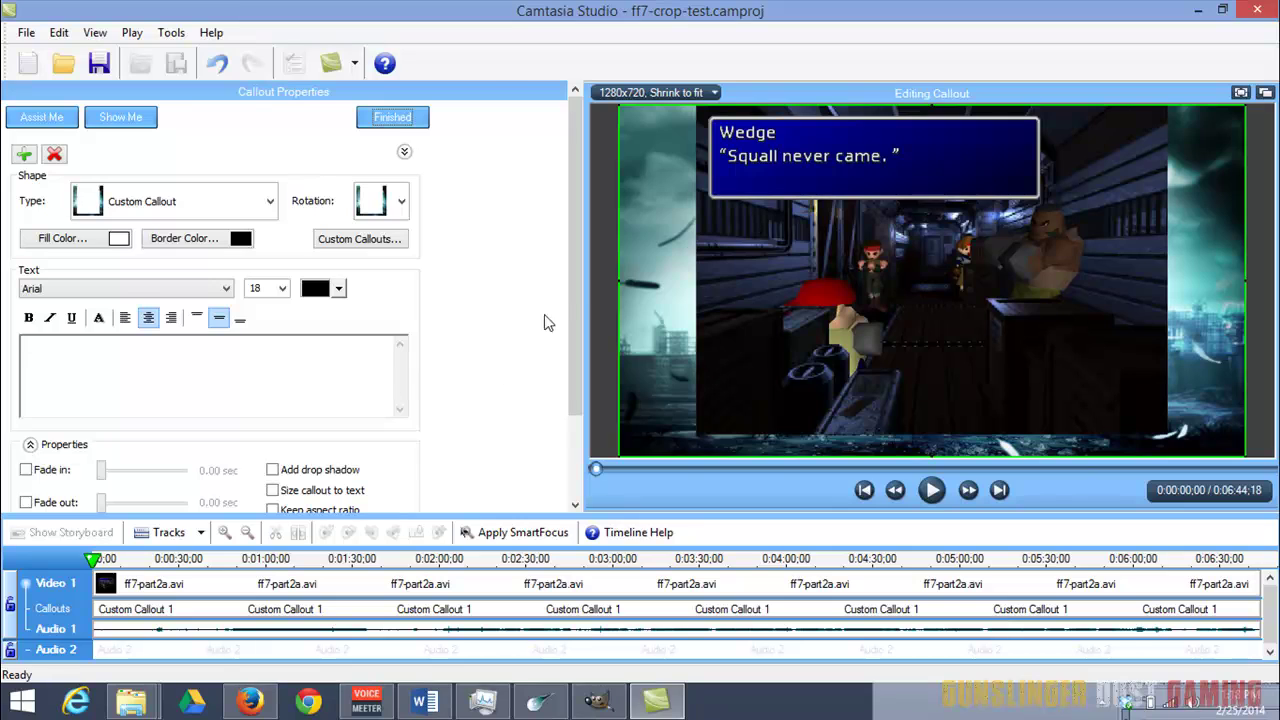
{"action": "left_click_drag", "start_coordinate": [571, 299], "coordinate": [572, 379]}
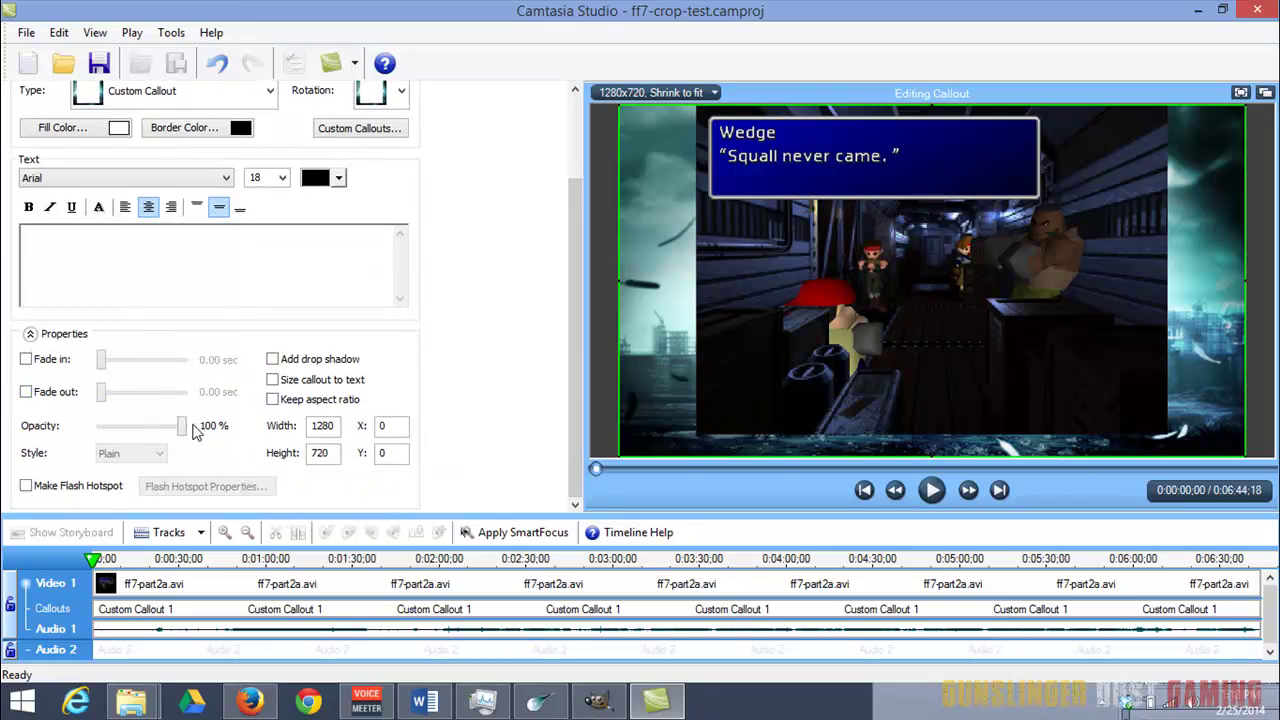
{"action": "left_click_drag", "start_coordinate": [185, 433], "coordinate": [145, 437]}
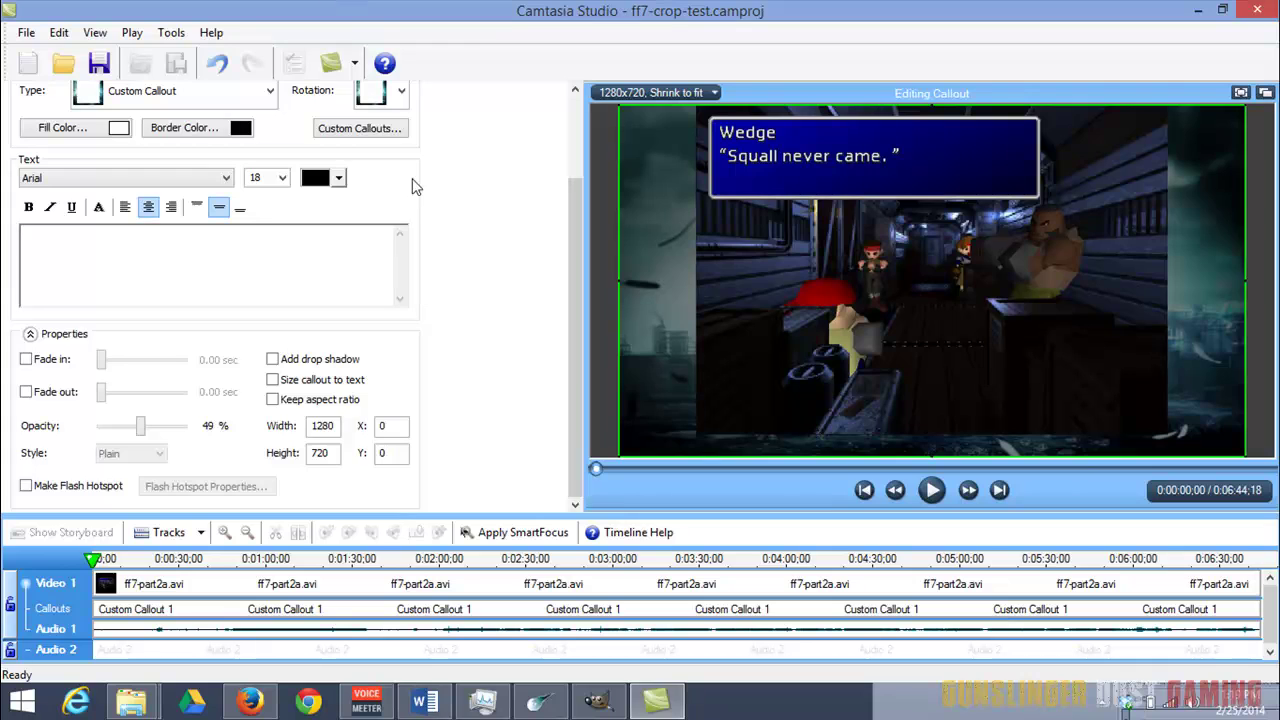
{"action": "scroll", "coordinate": [574, 205], "scroll_direction": "up", "scroll_amount": 3}
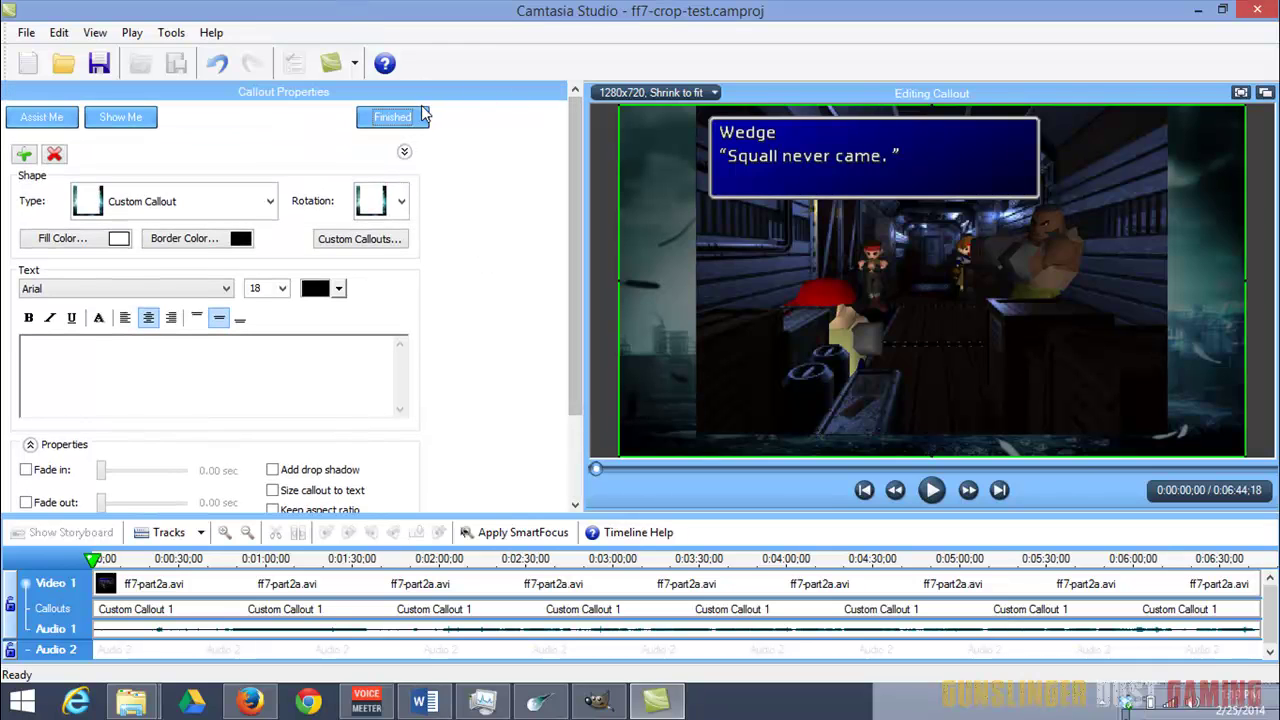
Finish callout editing and preview the bordered video at about 3:29, 5:55 and 1:50
{"action": "left_click", "coordinate": [392, 117]}
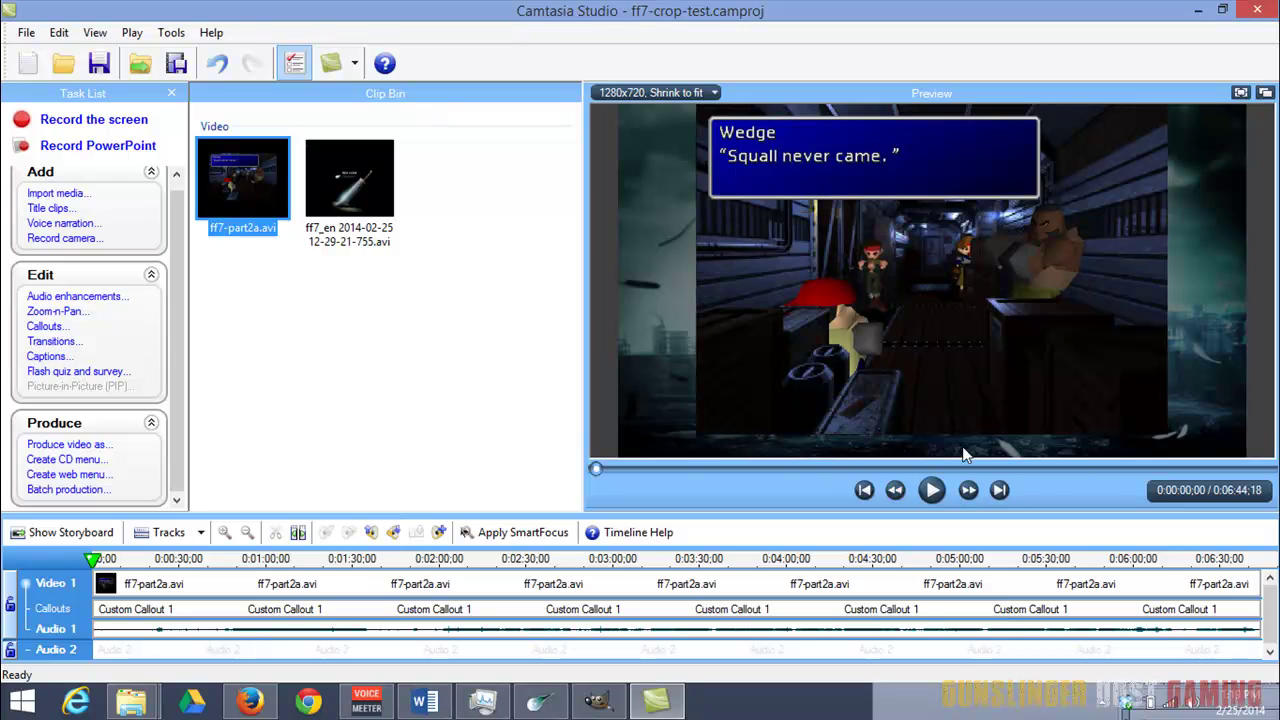
{"action": "left_click", "coordinate": [931, 490]}
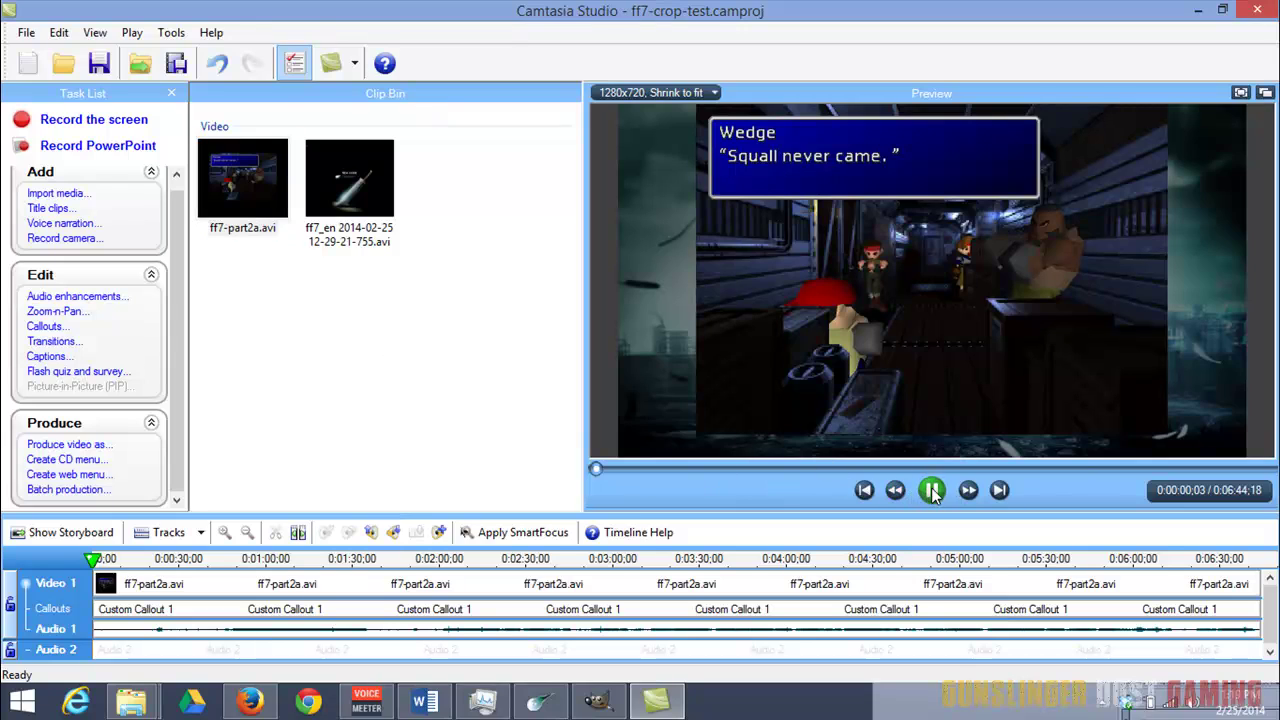
{"action": "left_click", "coordinate": [944, 468]}
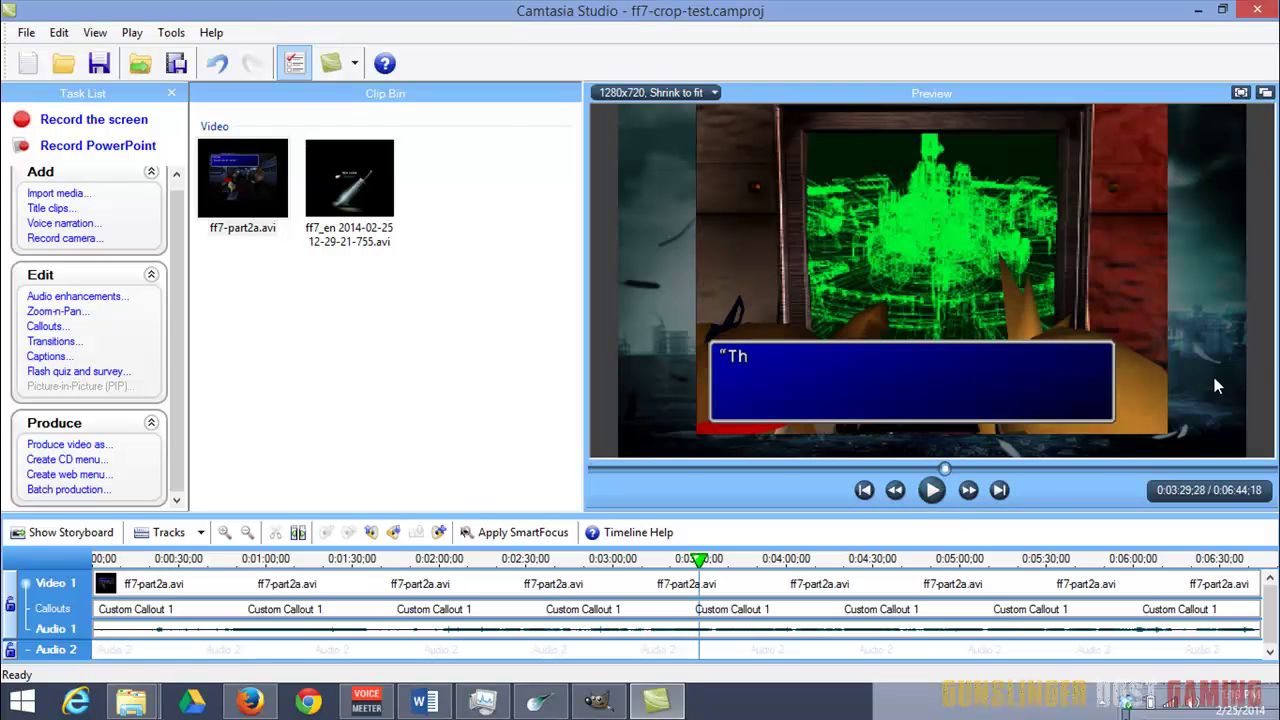
{"action": "left_click_drag", "start_coordinate": [1016, 469], "coordinate": [1185, 468]}
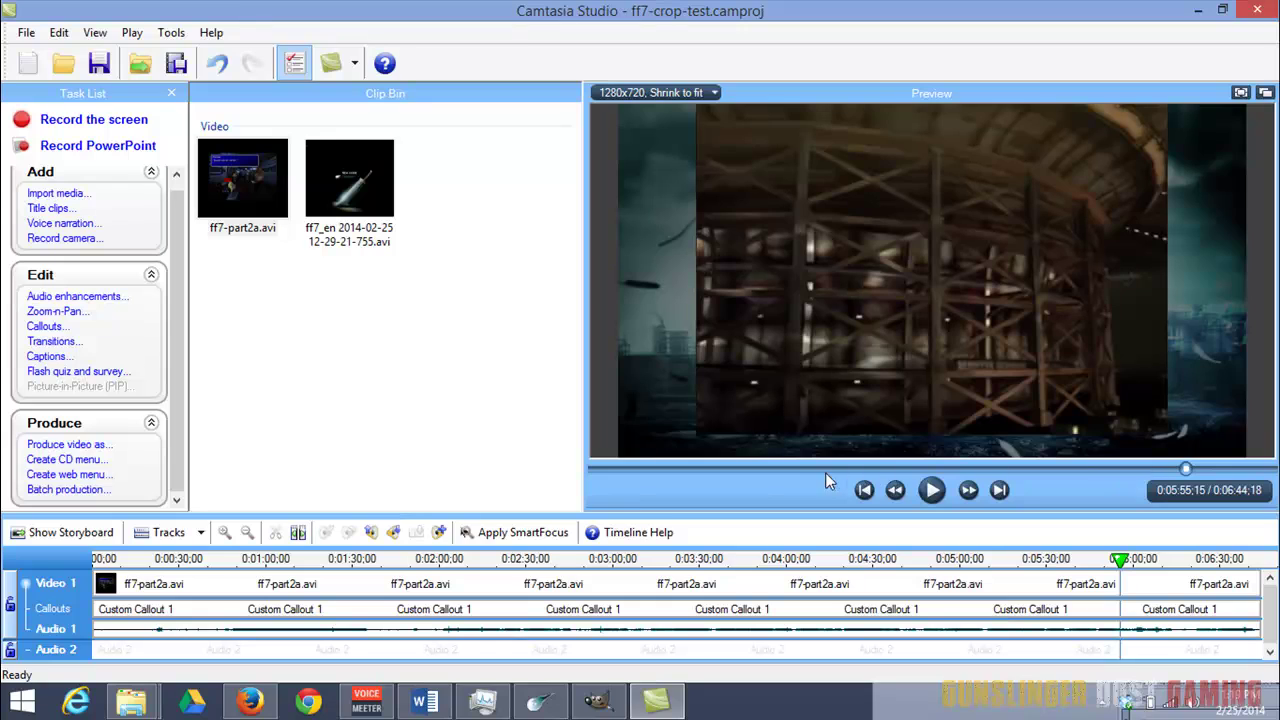
{"action": "left_click", "coordinate": [778, 468]}
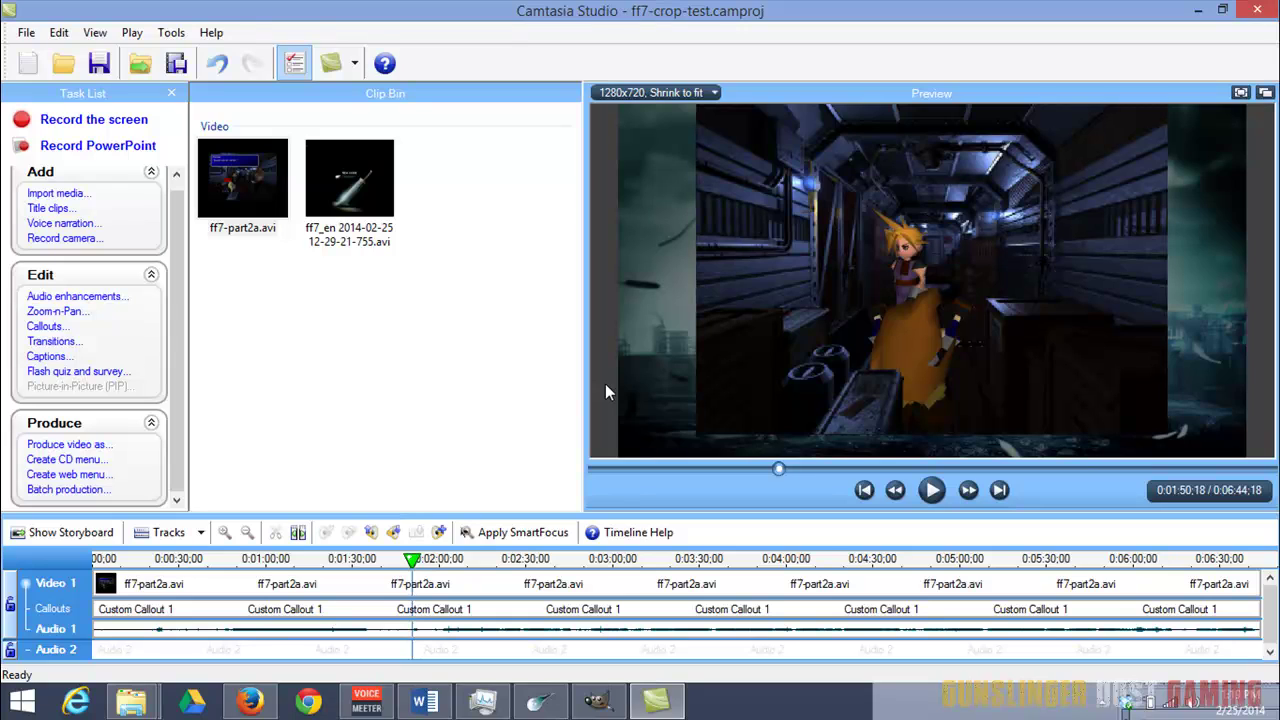
Look over the Final Fantasy VII wallpaper page and Google image results, then return to Camtasia
{"action": "left_click", "coordinate": [250, 701]}
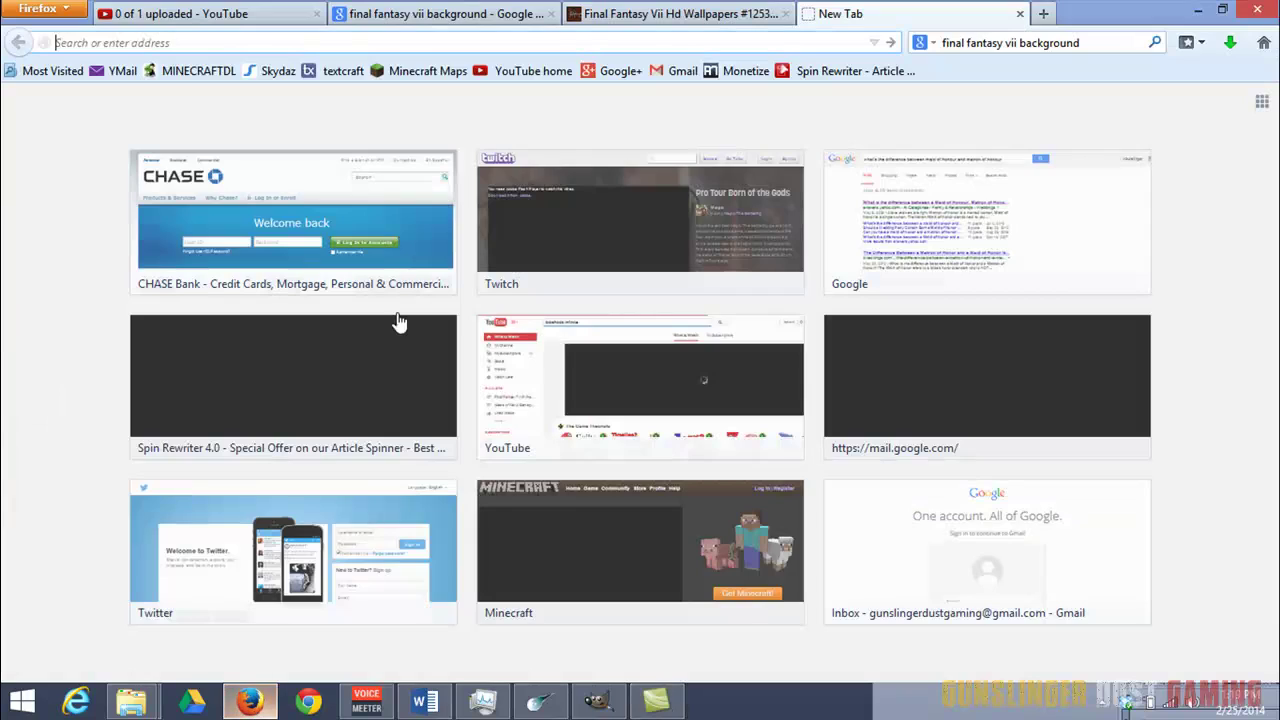
{"action": "left_click", "coordinate": [680, 13]}
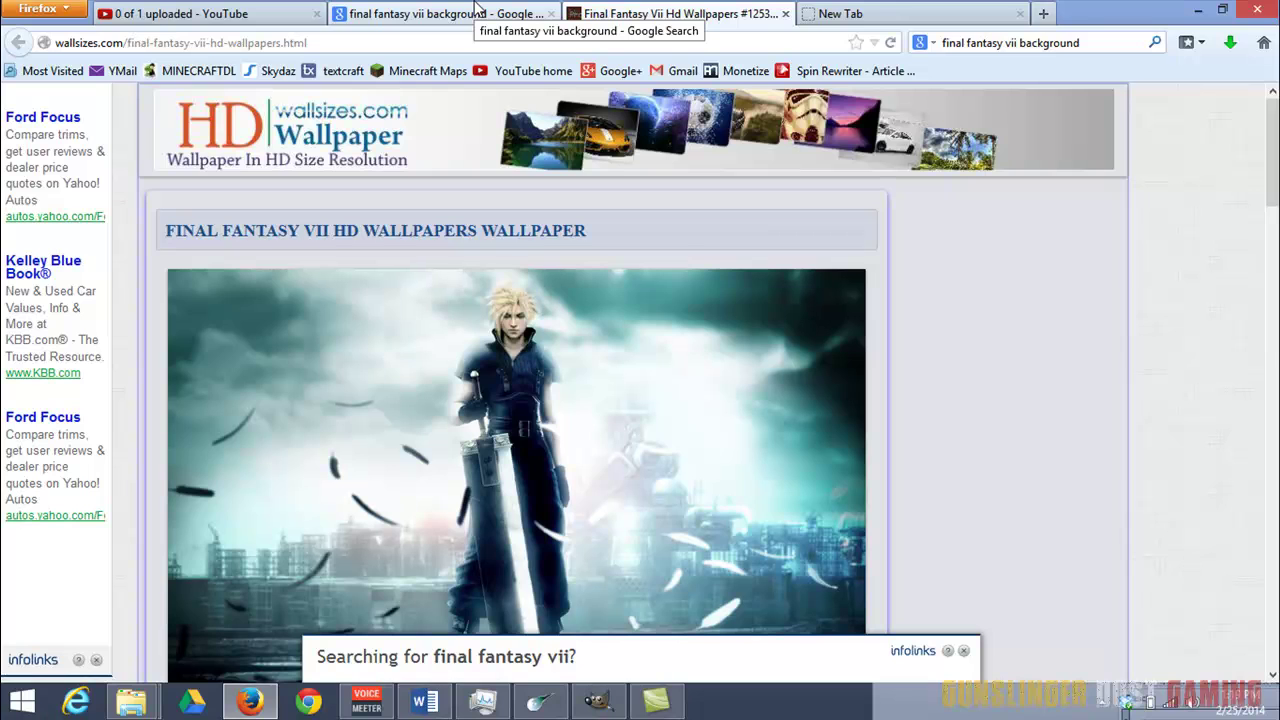
{"action": "left_click", "coordinate": [468, 13]}
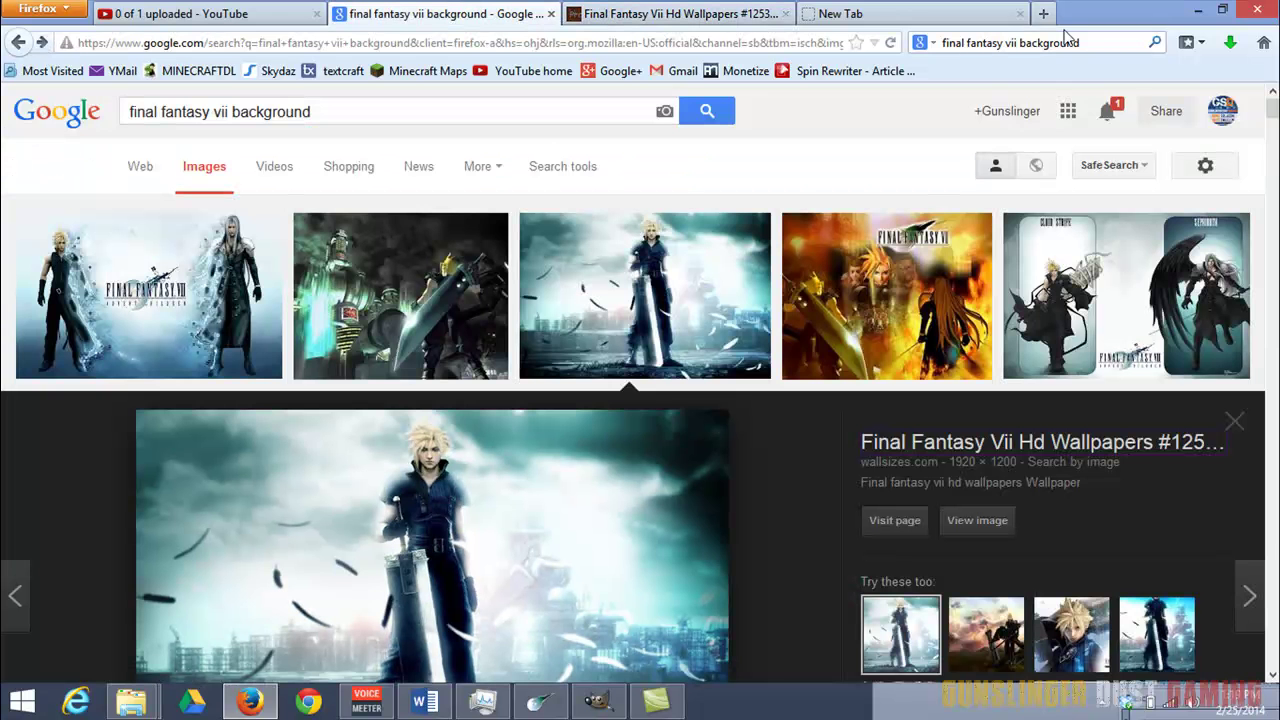
{"action": "left_click", "coordinate": [948, 10]}
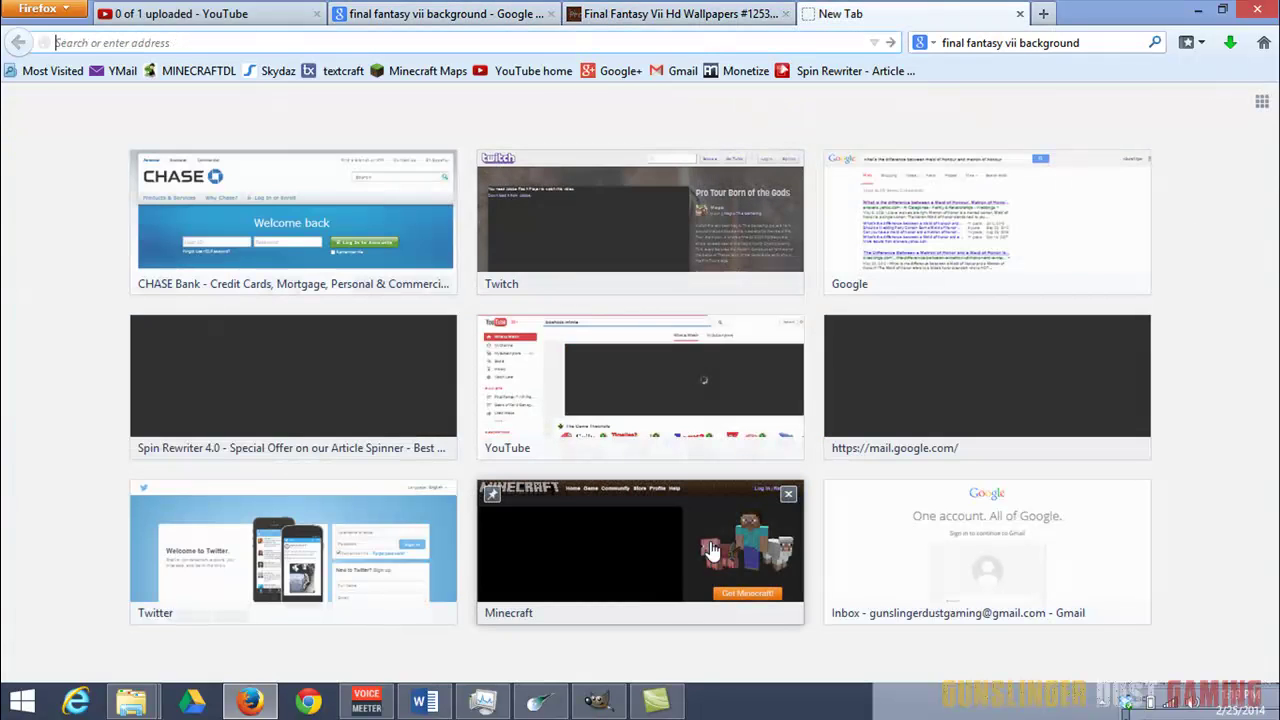
{"action": "left_click", "coordinate": [656, 700]}
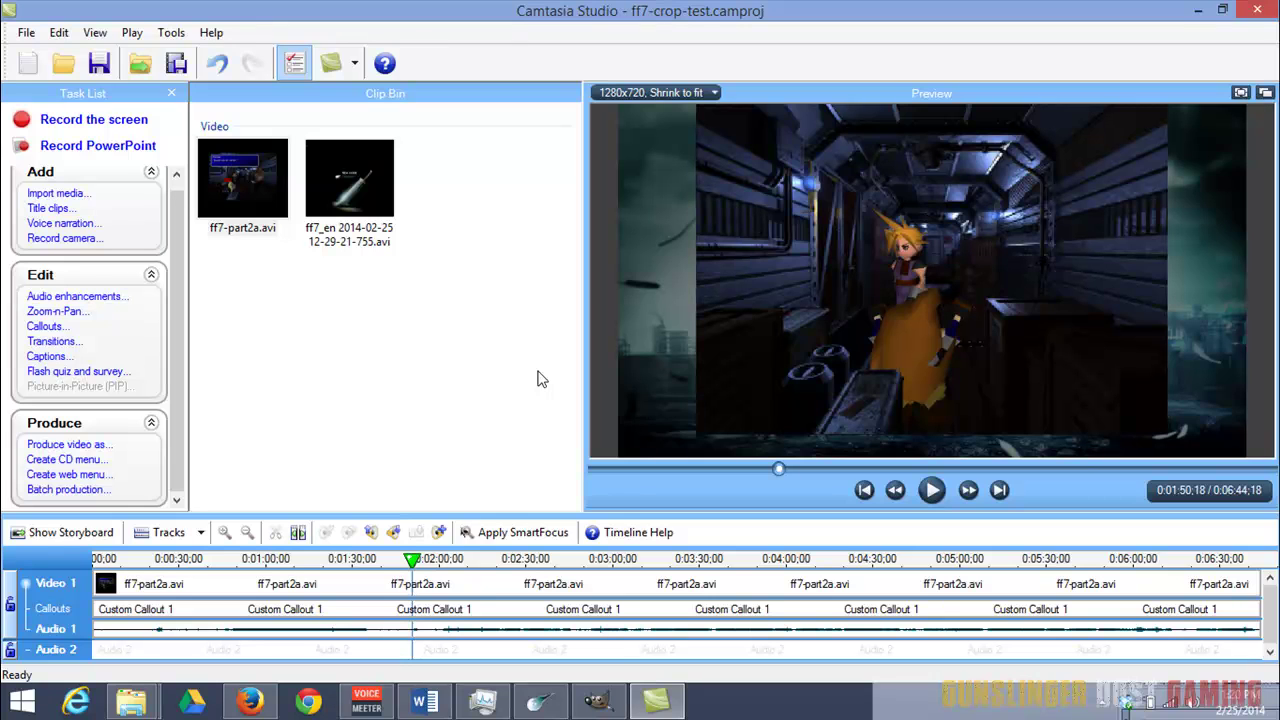
Bring GIMP's camtasia-background-project.xcf wallpaper image to the front
{"action": "left_click", "coordinate": [597, 700]}
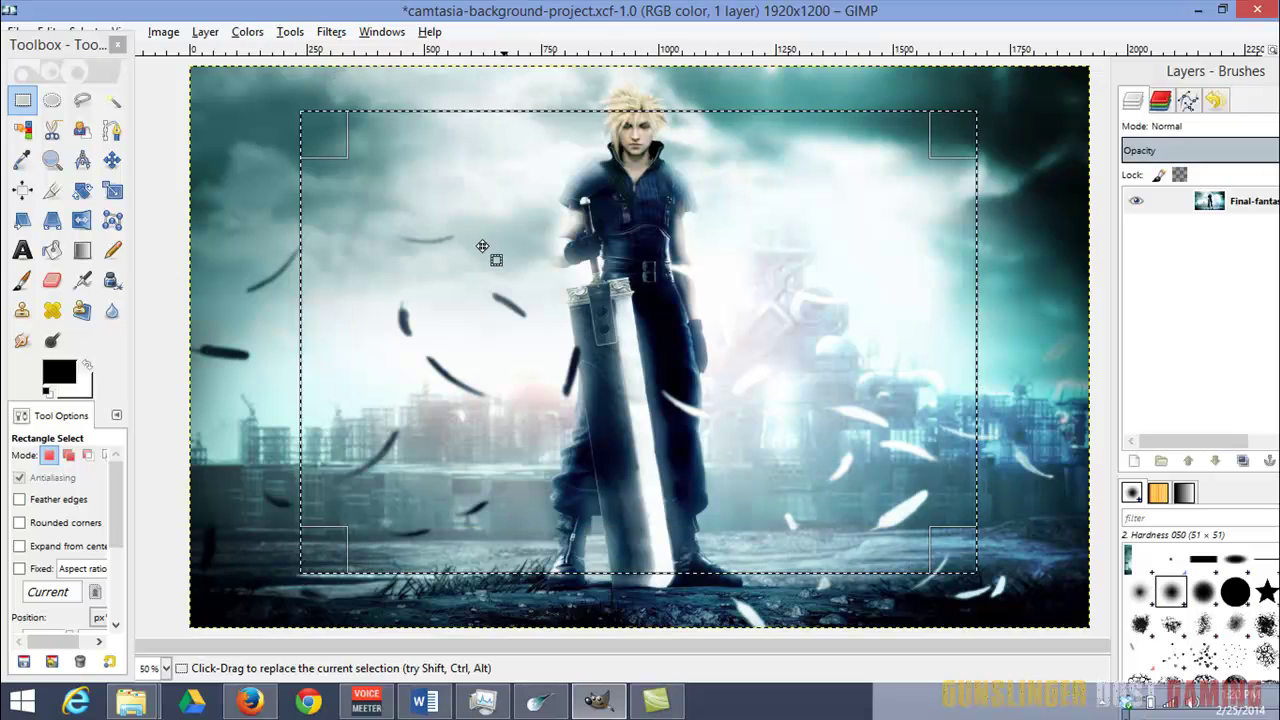
Invert the selection to the wallpaper's outer border and copy it
{"action": "right_click", "coordinate": [268, 270]}
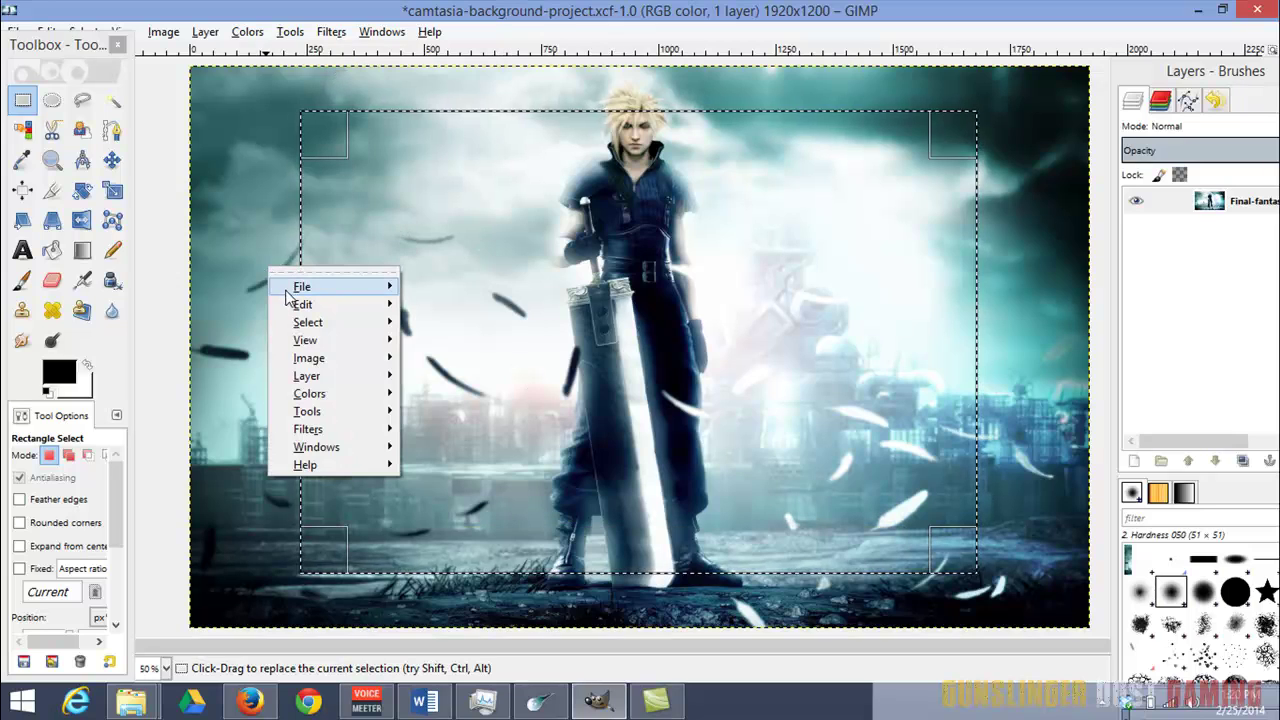
{"action": "mouse_move", "coordinate": [305, 307]}
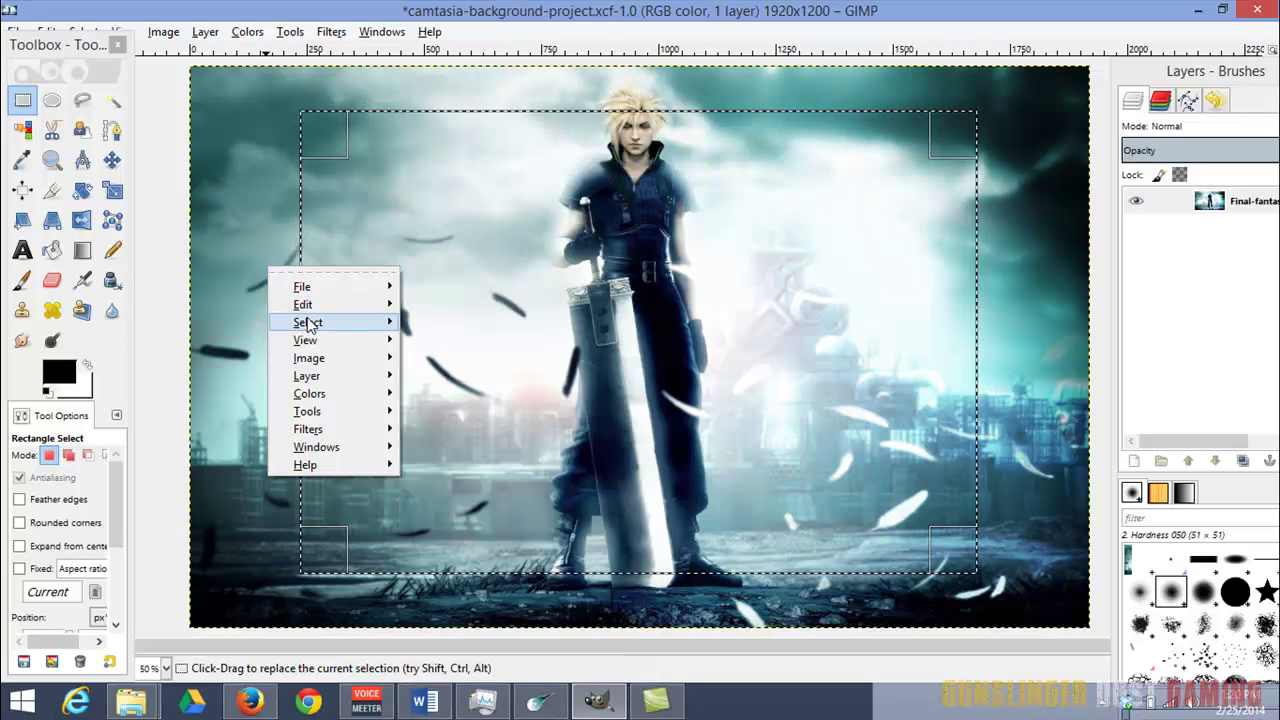
{"action": "left_click", "coordinate": [467, 378]}
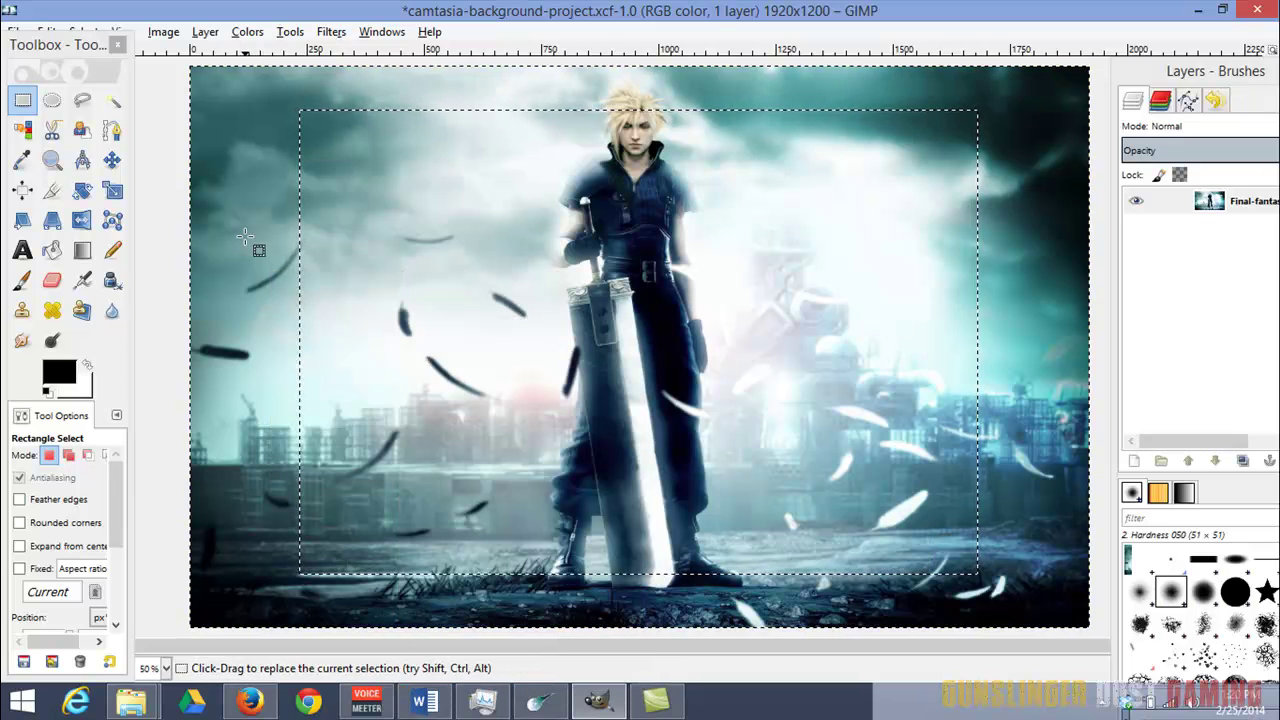
{"action": "right_click", "coordinate": [250, 244]}
{"action": "mouse_move", "coordinate": [282, 277]}
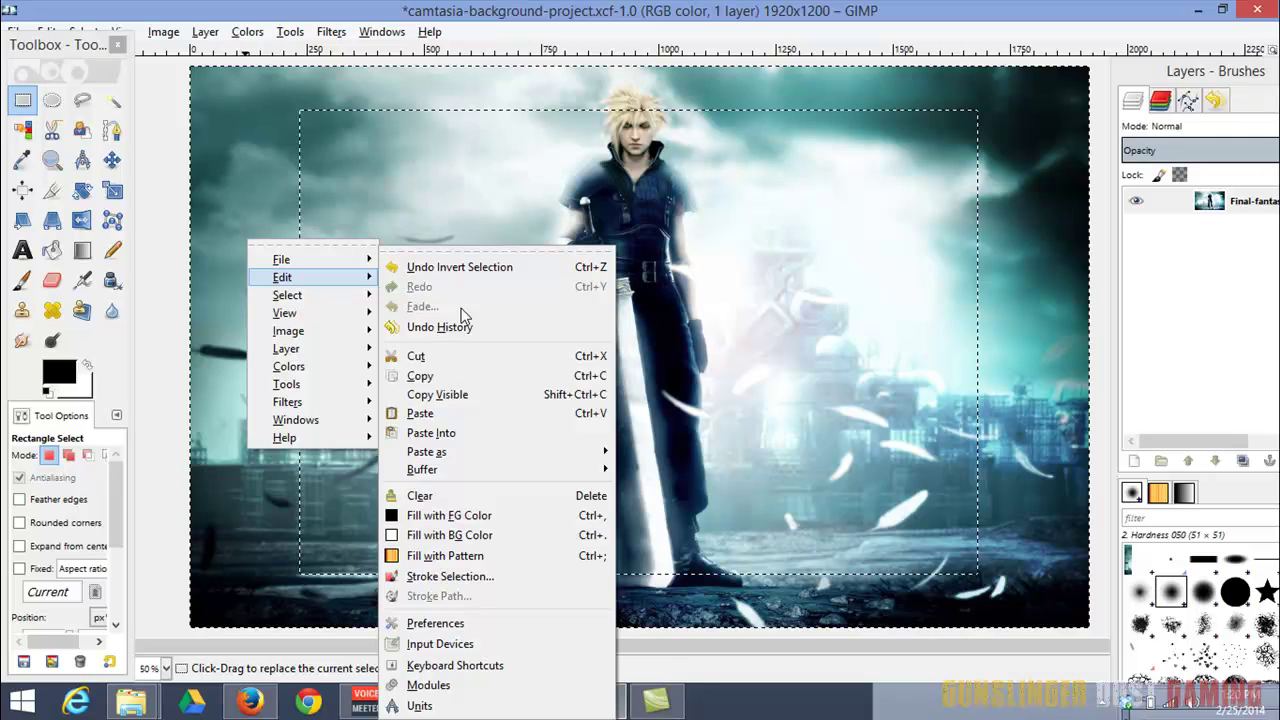
{"action": "left_click", "coordinate": [425, 376]}
Paste the border as a new Clipboard layer and hide the original wallpaper layer
{"action": "right_click", "coordinate": [255, 258]}
{"action": "mouse_move", "coordinate": [337, 294]}
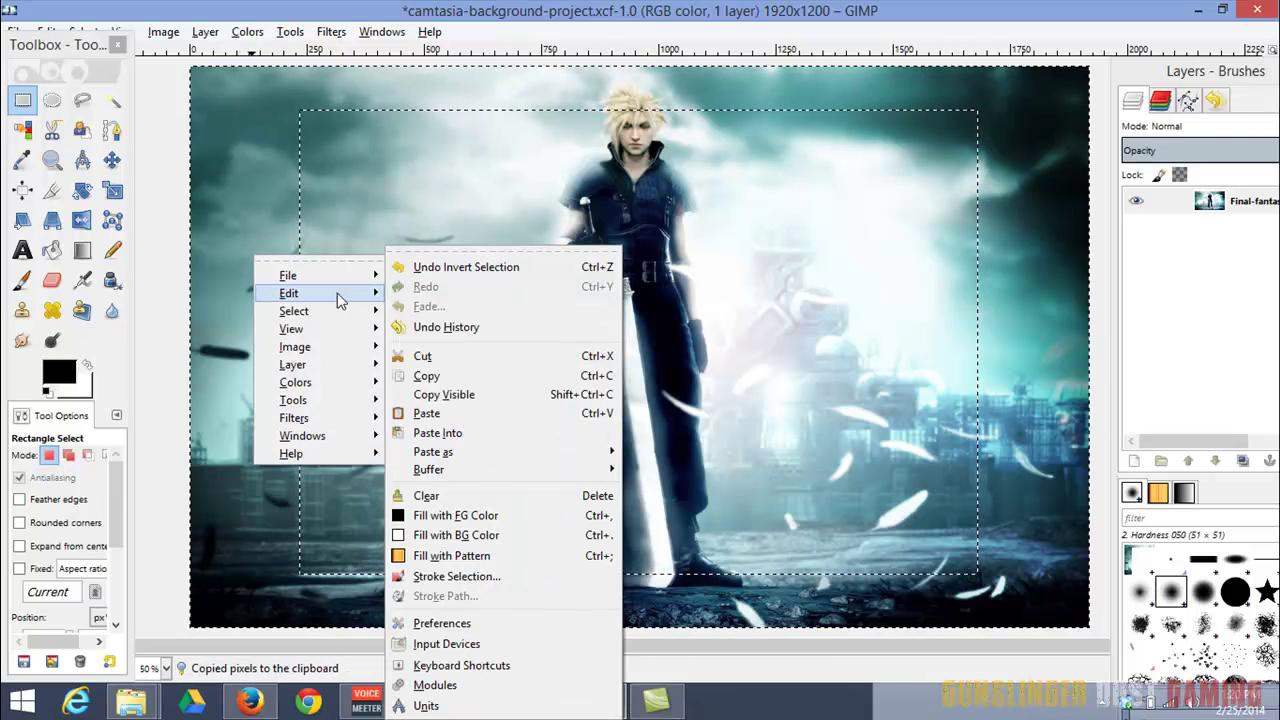
{"action": "mouse_move", "coordinate": [497, 454]}
{"action": "left_click", "coordinate": [690, 484]}
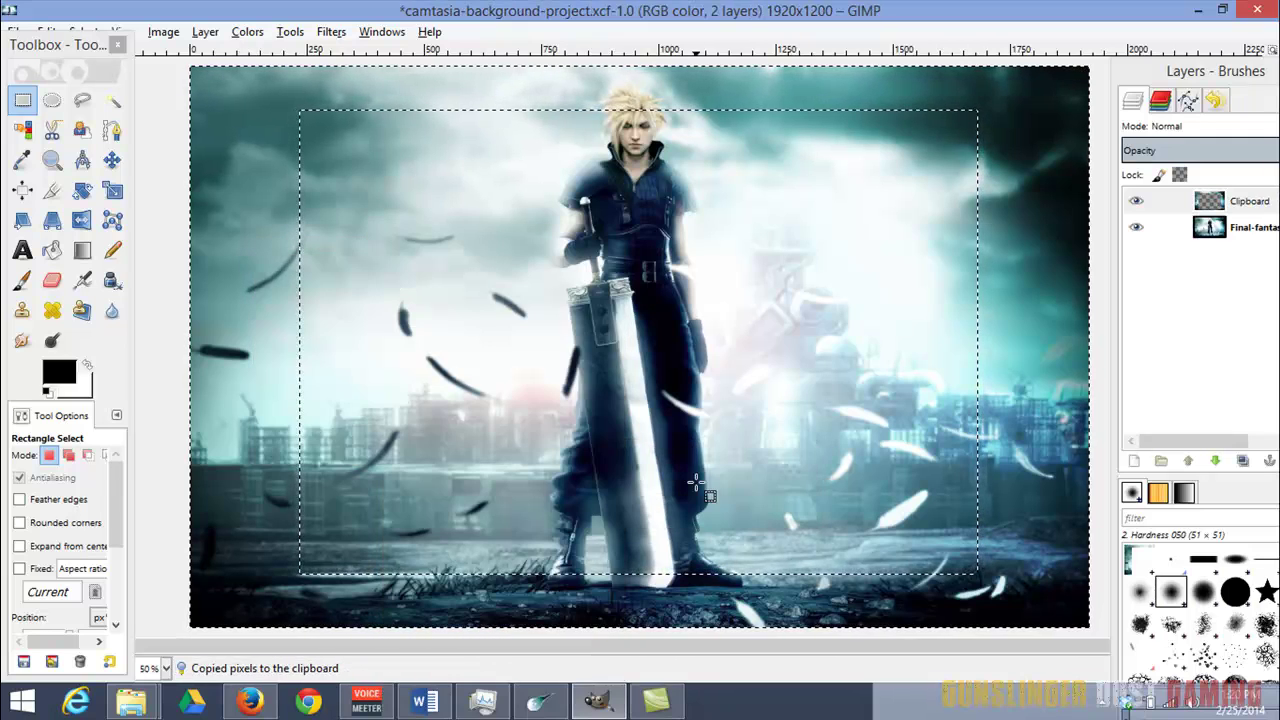
{"action": "left_click", "coordinate": [1137, 228]}
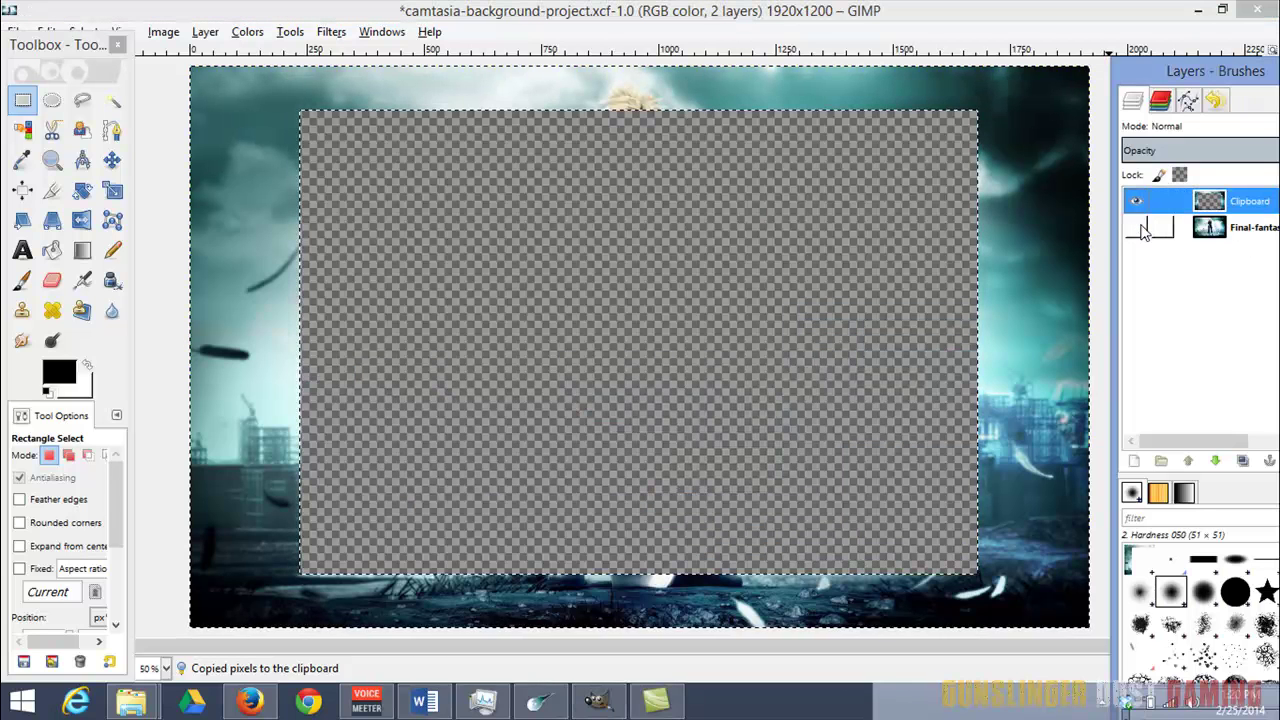